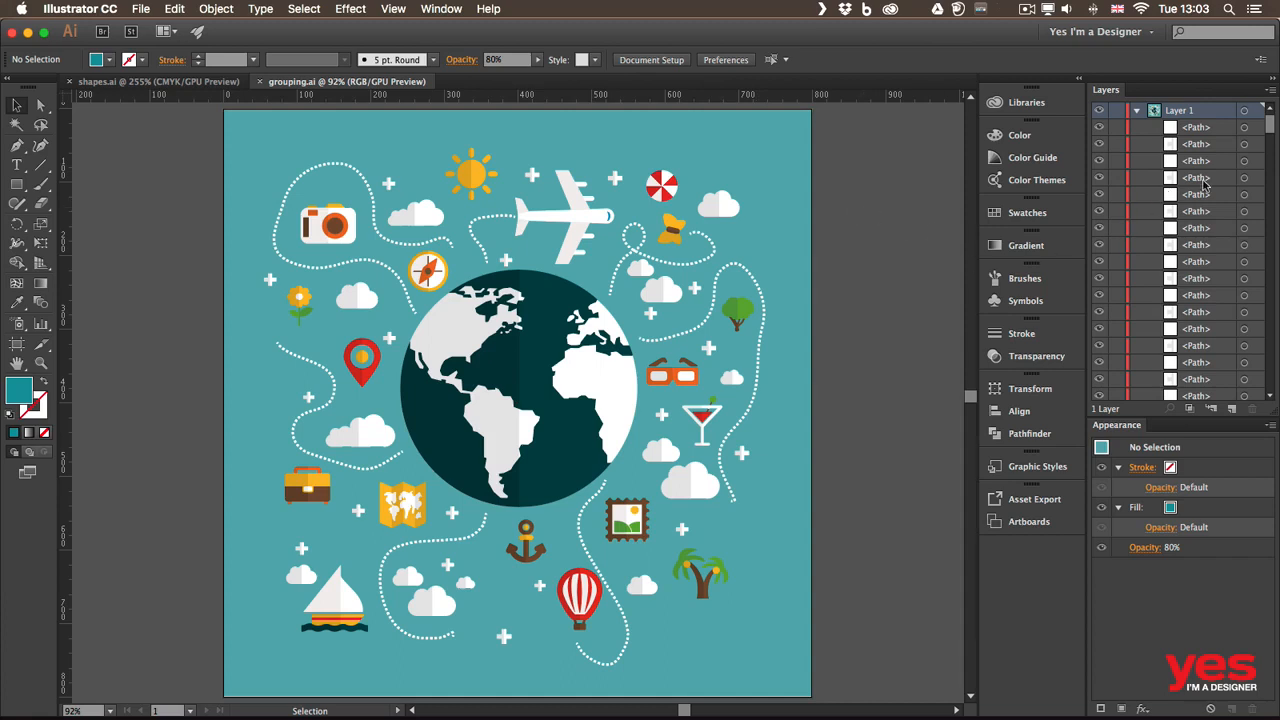
- Examine the camera illustration's separate paths by selecting its body halves, lens centre and flash one at a time
{"action": "left_click_drag", "start_coordinate": [1269, 127], "coordinate": [1274, 385]}
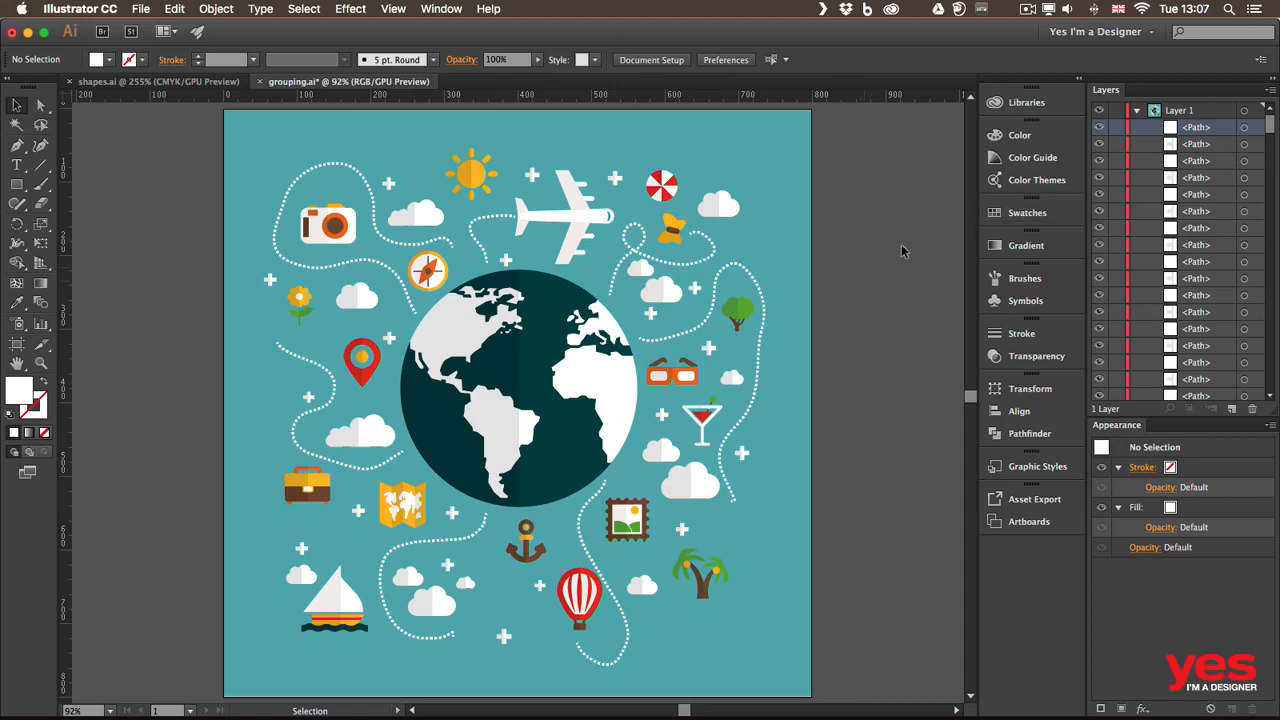
{"action": "key", "text": "super+equal"}
{"action": "key", "text": "super+equal"}
{"action": "key", "text": "super+equal"}
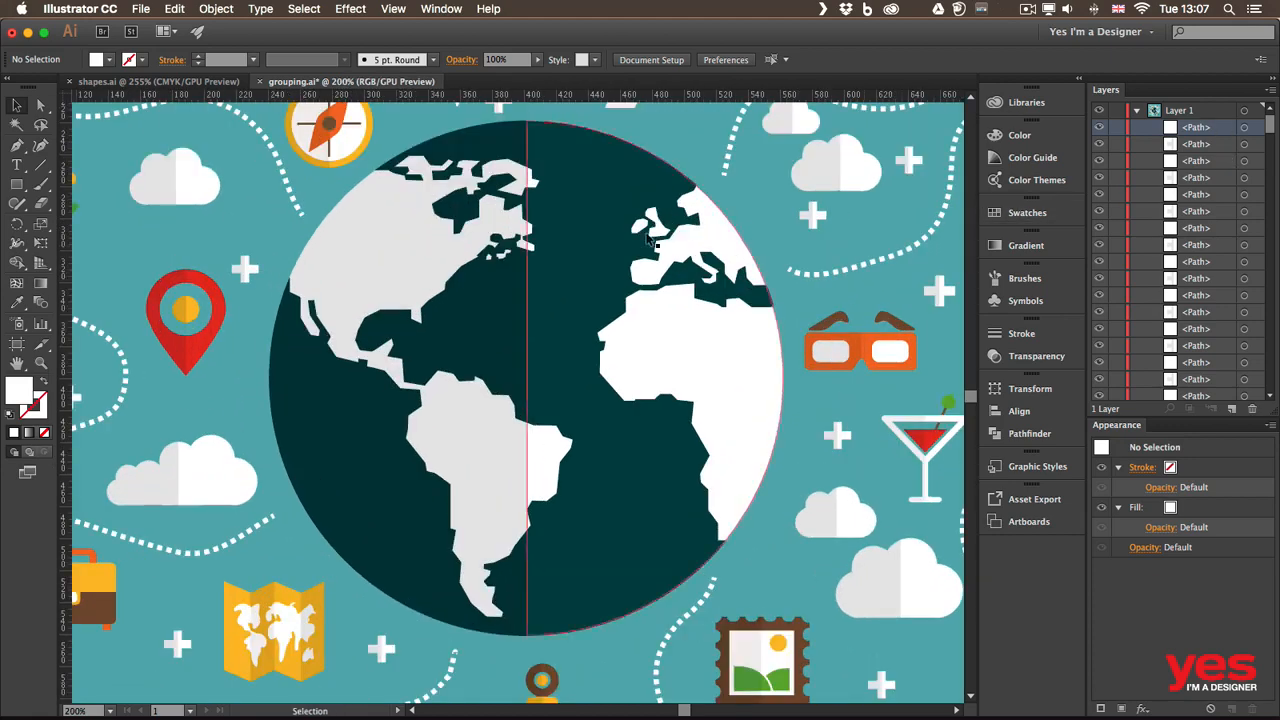
{"action": "left_click_drag", "start_coordinate": [341, 211], "coordinate": [670, 489]}
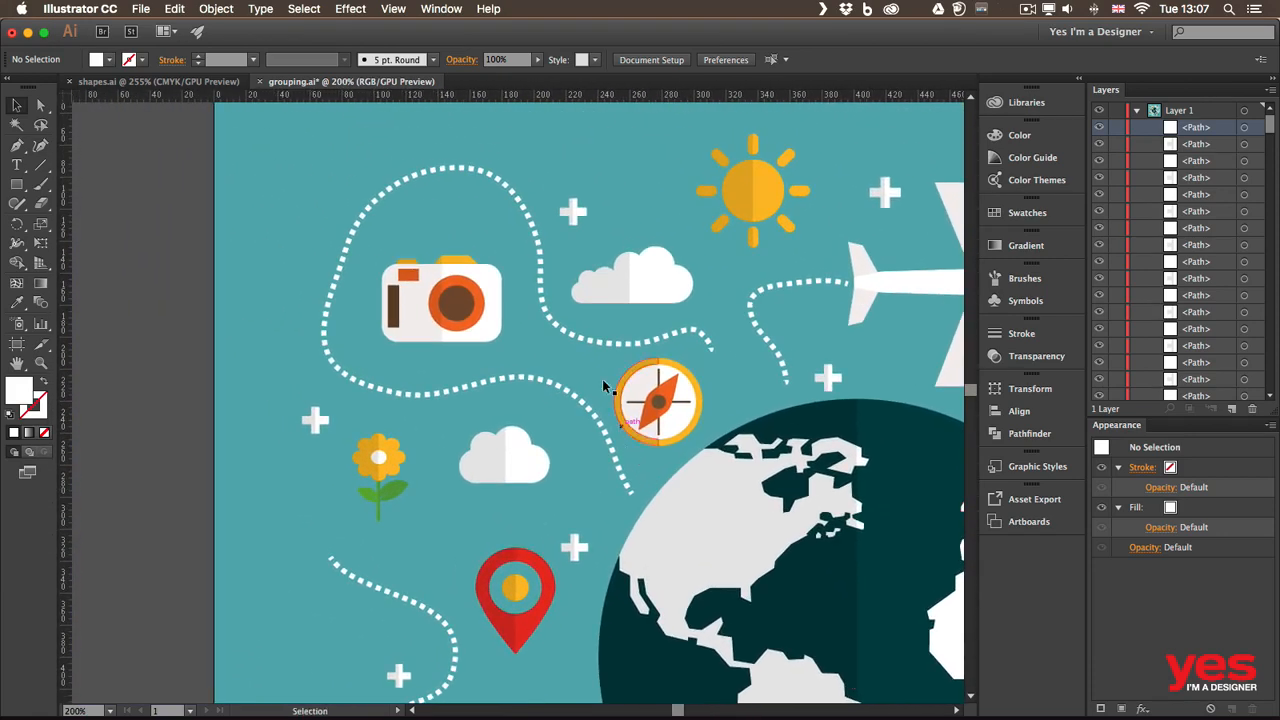
{"action": "left_click", "coordinate": [408, 312]}
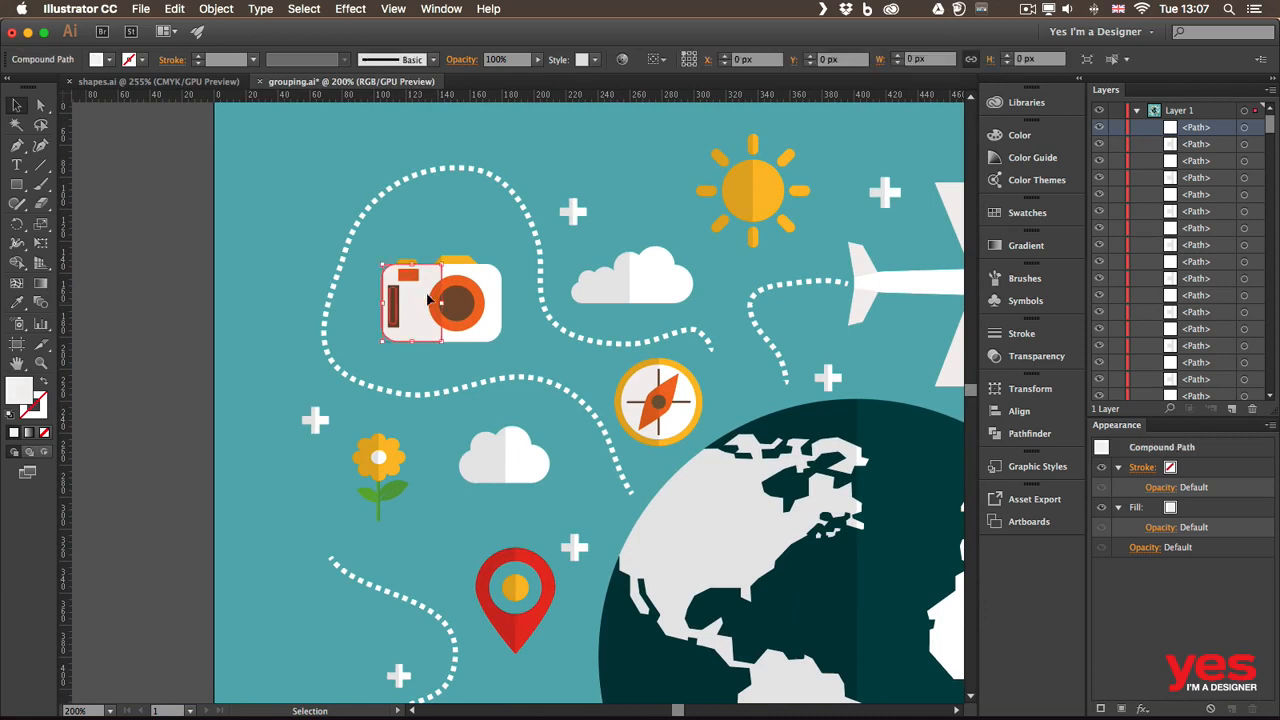
{"action": "left_click", "coordinate": [476, 290]}
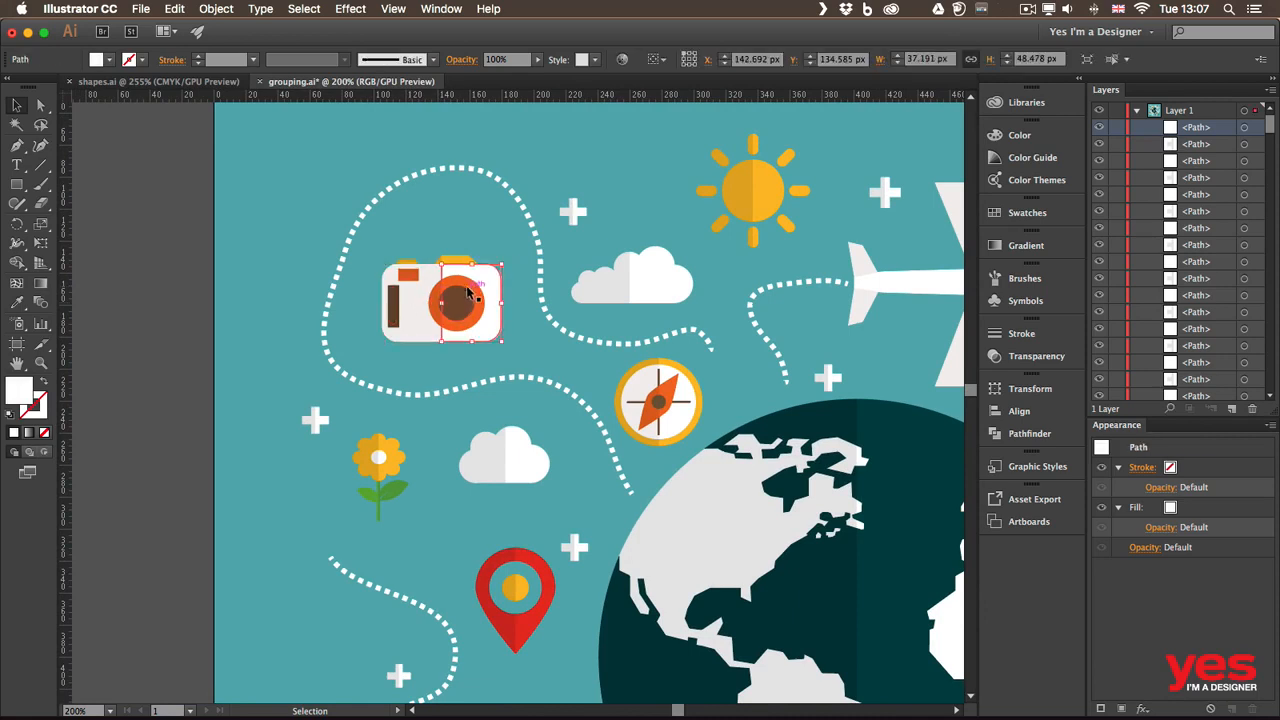
{"action": "left_click", "coordinate": [456, 302]}
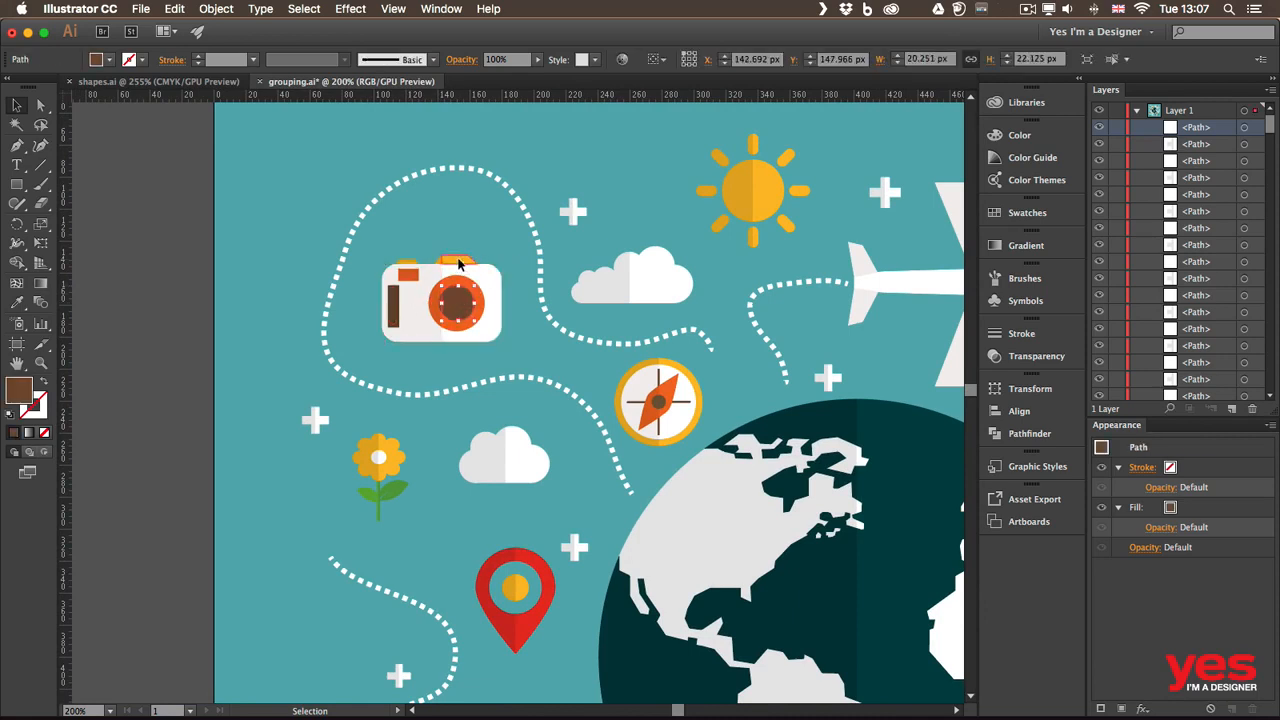
{"action": "left_click", "coordinate": [458, 261]}
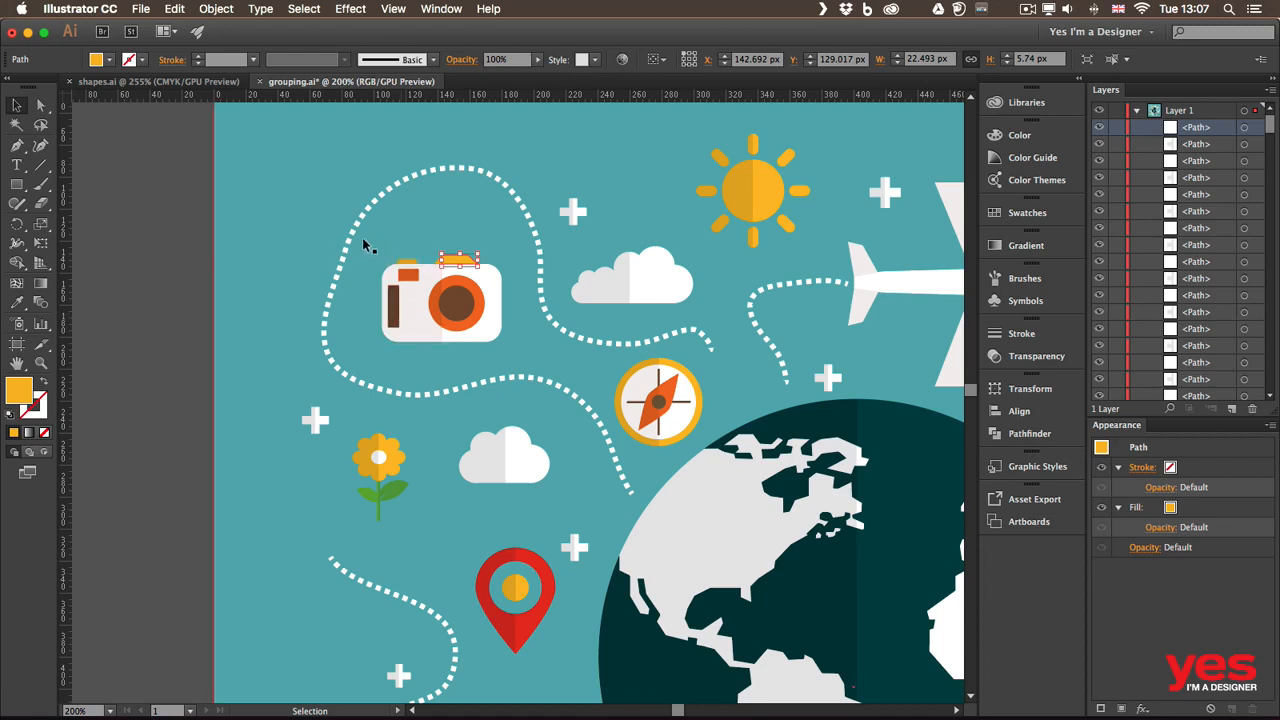
- Undo the accidental move of the teal background rectangle and lock it
{"action": "left_click_drag", "start_coordinate": [372, 239], "coordinate": [461, 330]}
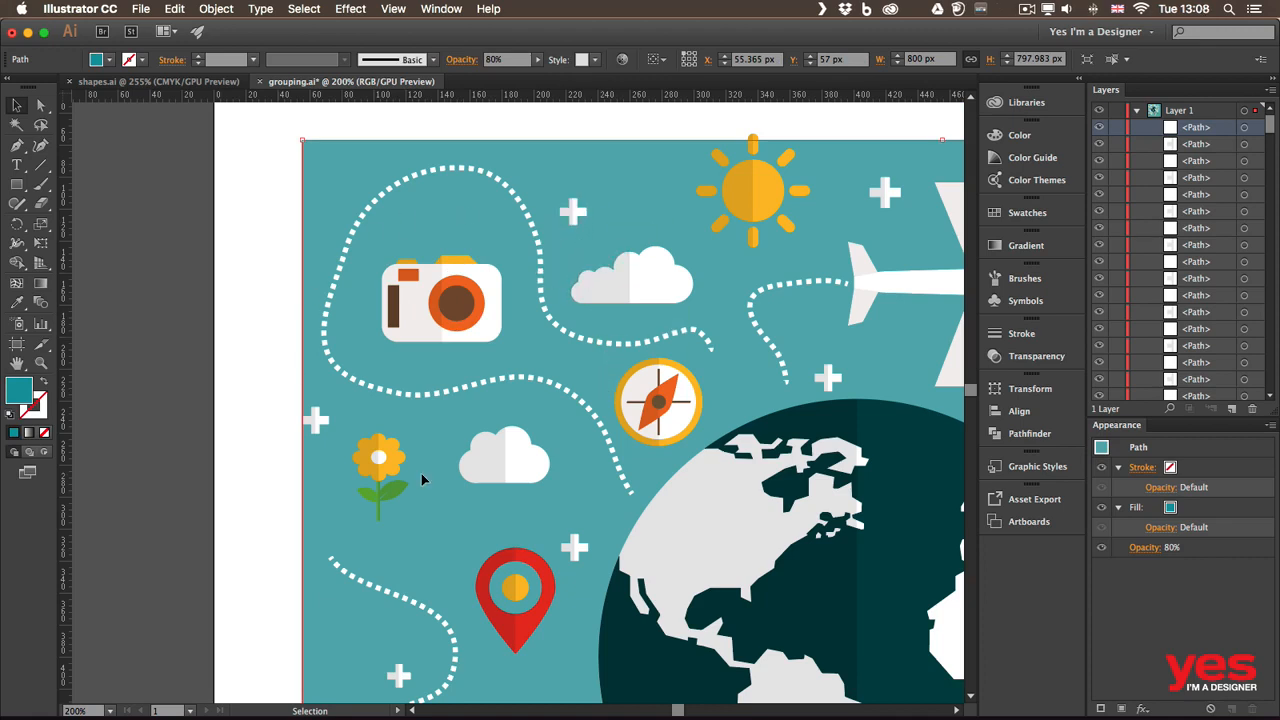
{"action": "key", "text": "super+z"}
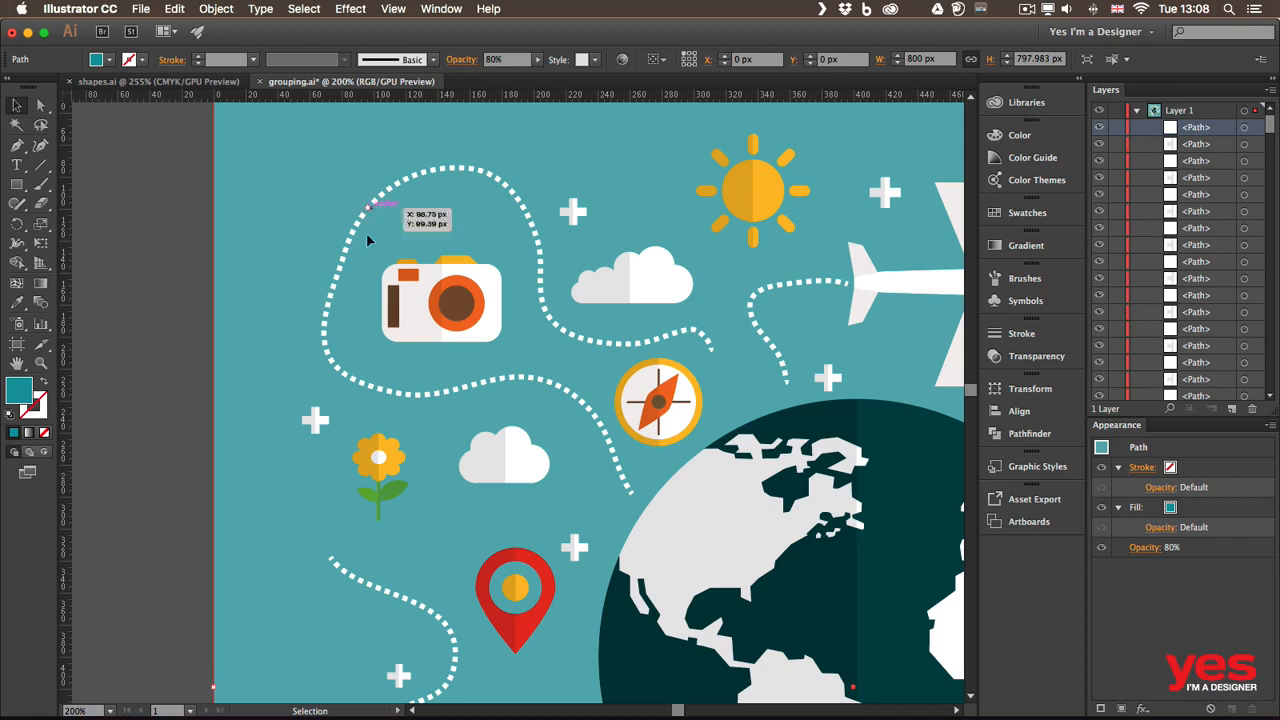
{"action": "left_click", "coordinate": [215, 9]}
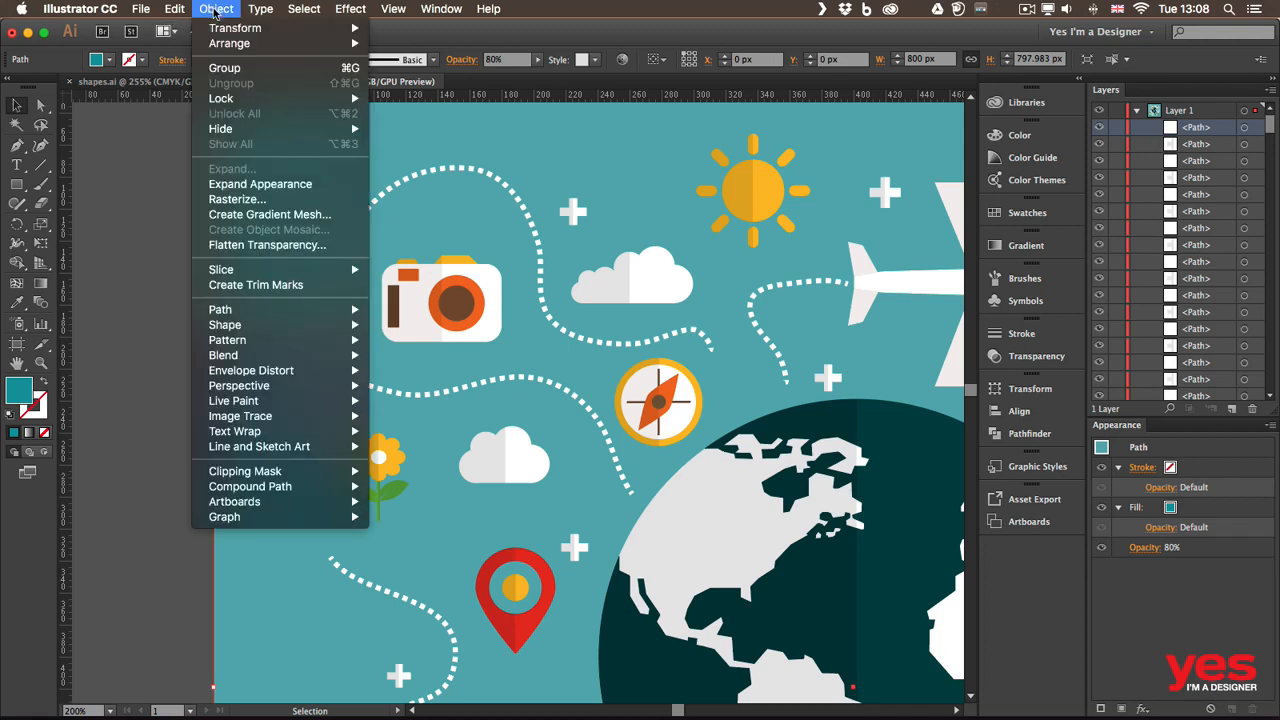
{"action": "mouse_move", "coordinate": [268, 102]}
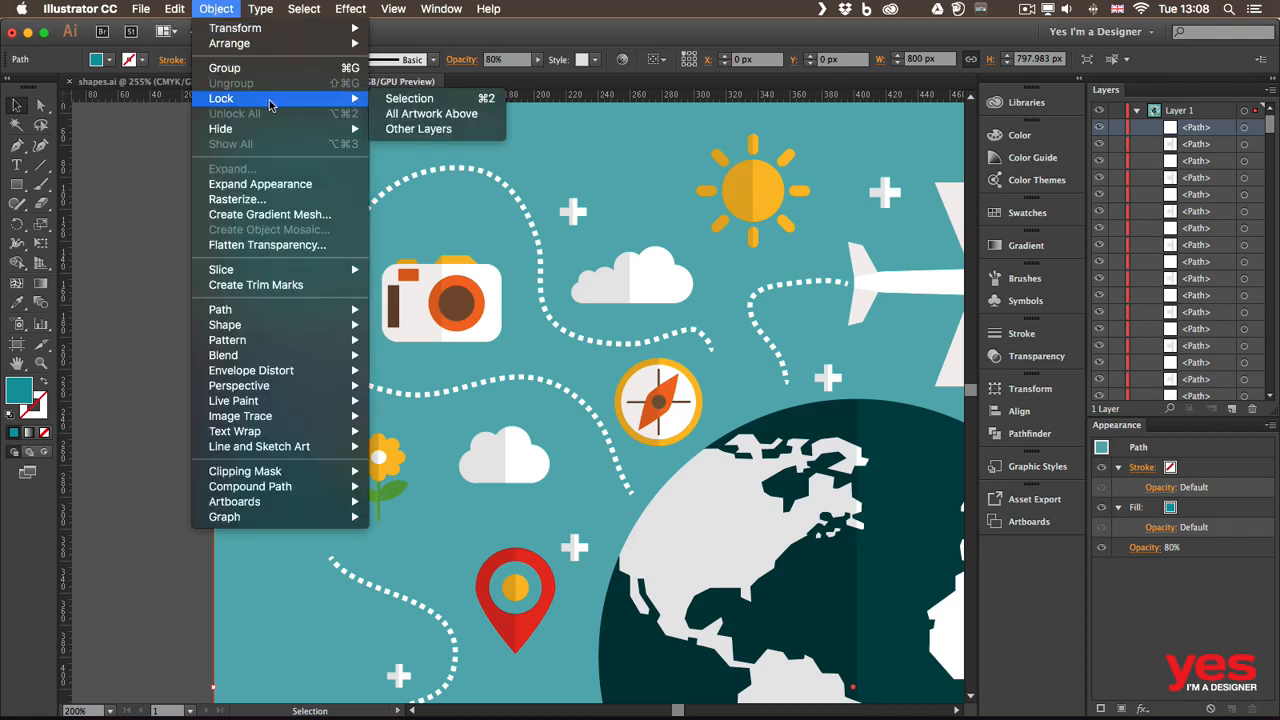
{"action": "left_click", "coordinate": [431, 104]}
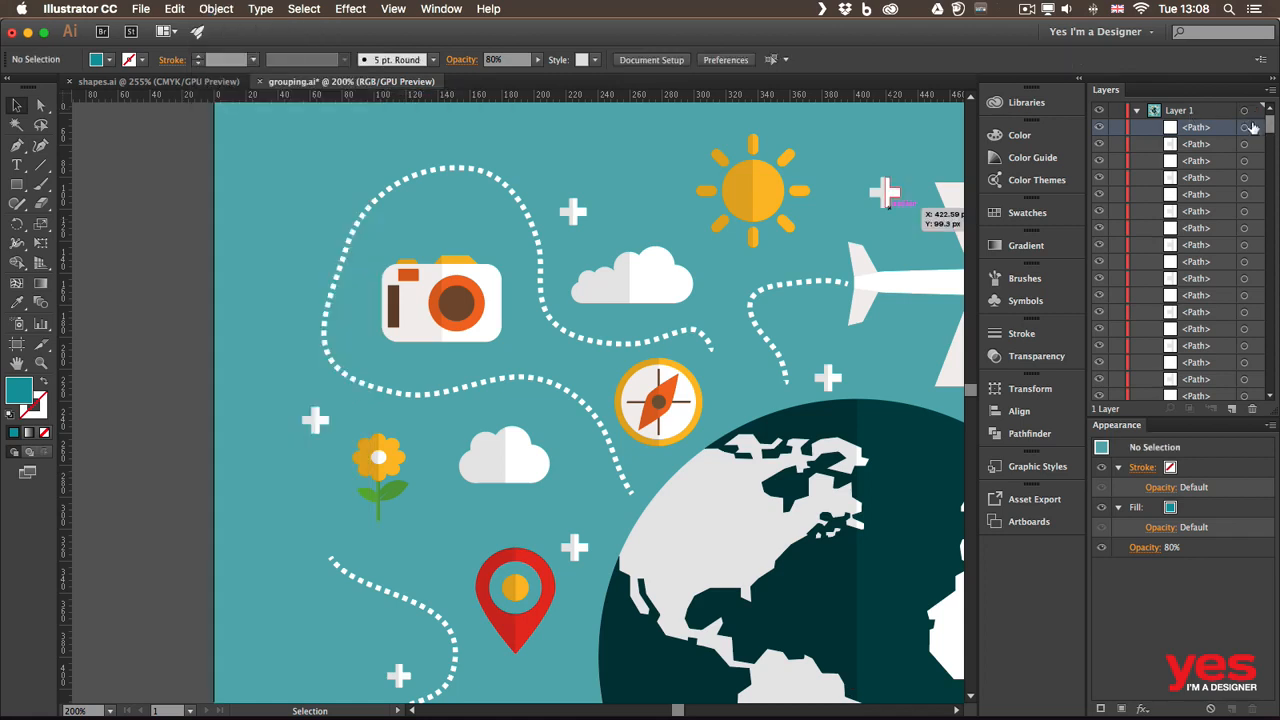
- Collapse the Appearance section to make room for the layer list, and group all parts of the camera
{"action": "scroll", "coordinate": [1250, 392], "scroll_direction": "down", "scroll_amount": 10}
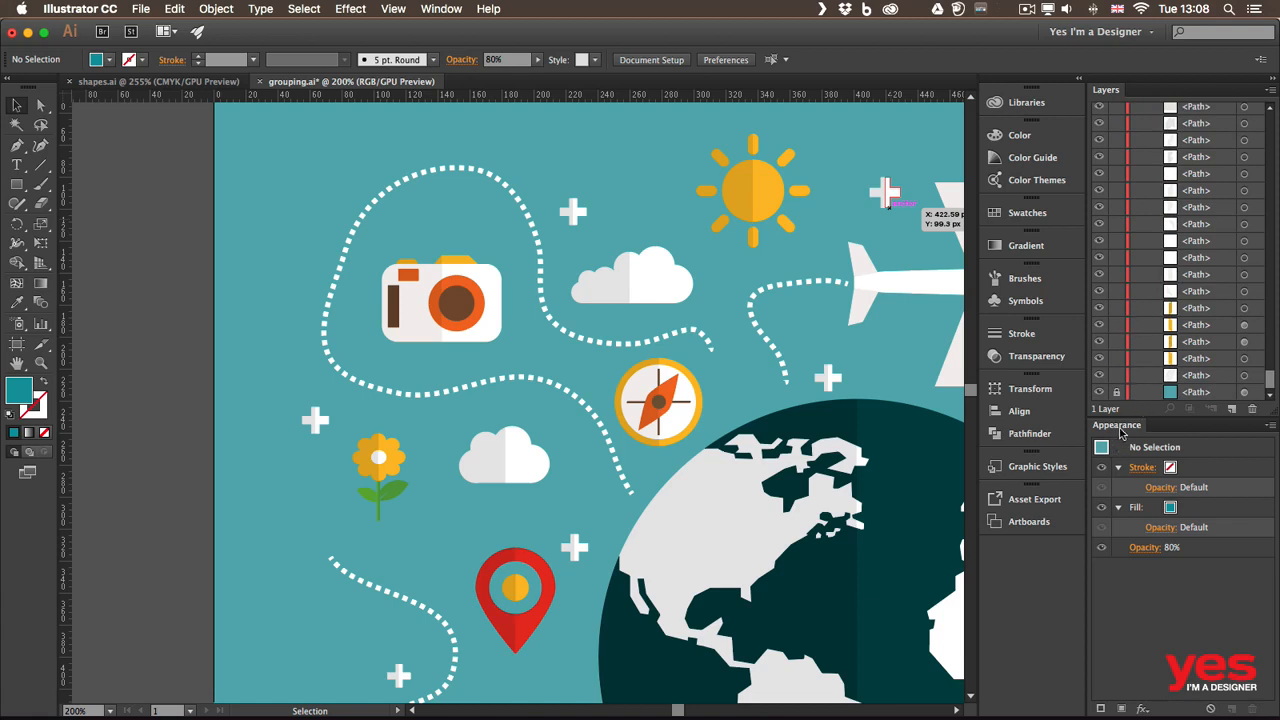
{"action": "double_click", "coordinate": [1124, 428]}
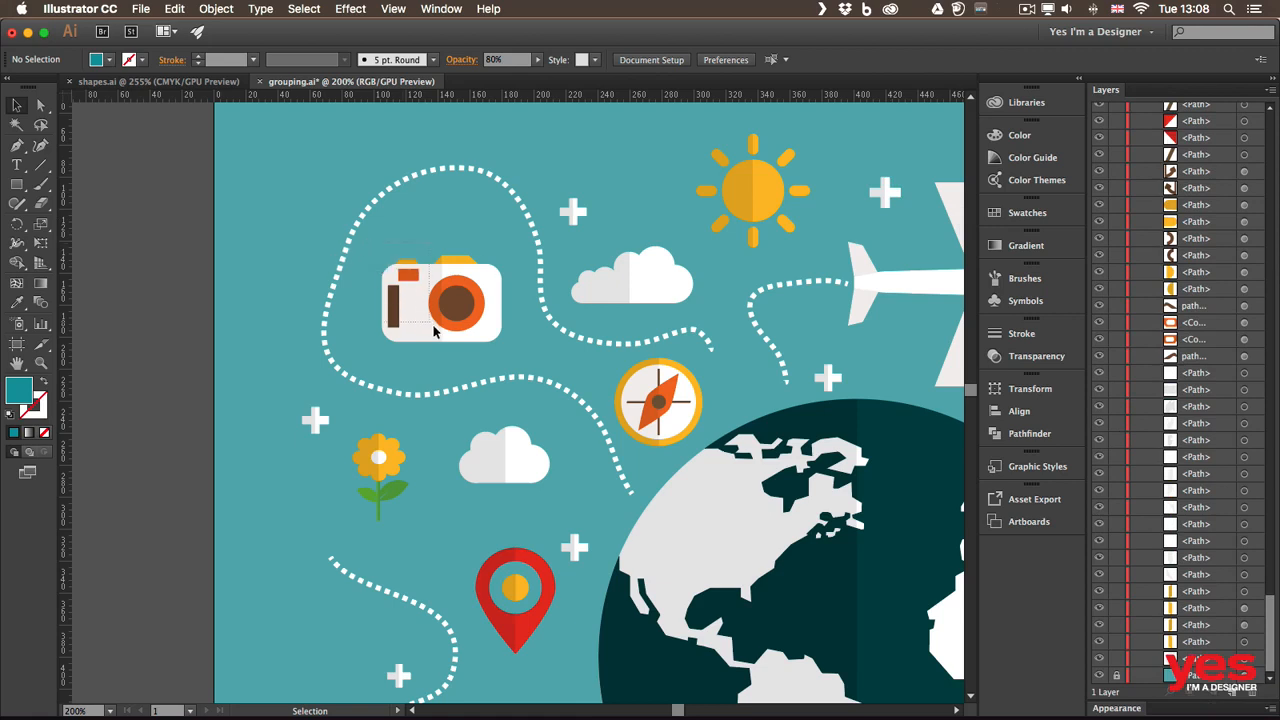
{"action": "left_click", "coordinate": [518, 360]}
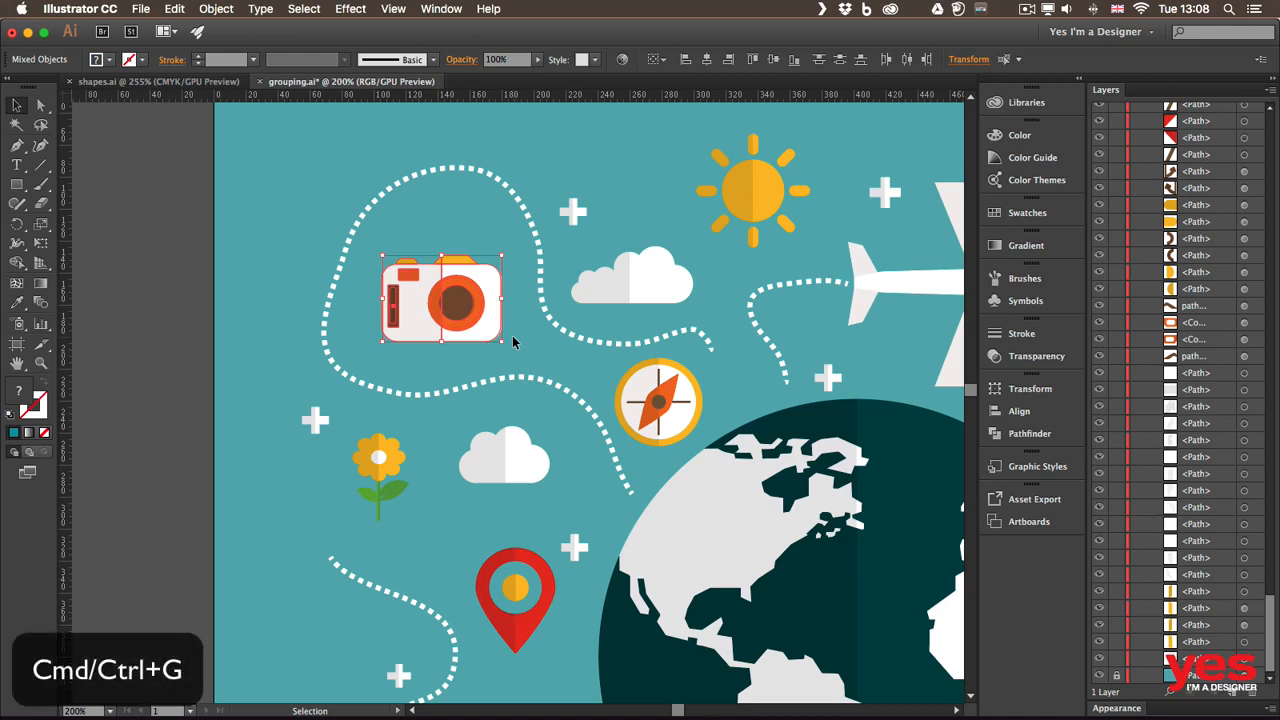
{"action": "key", "text": "super+g"}
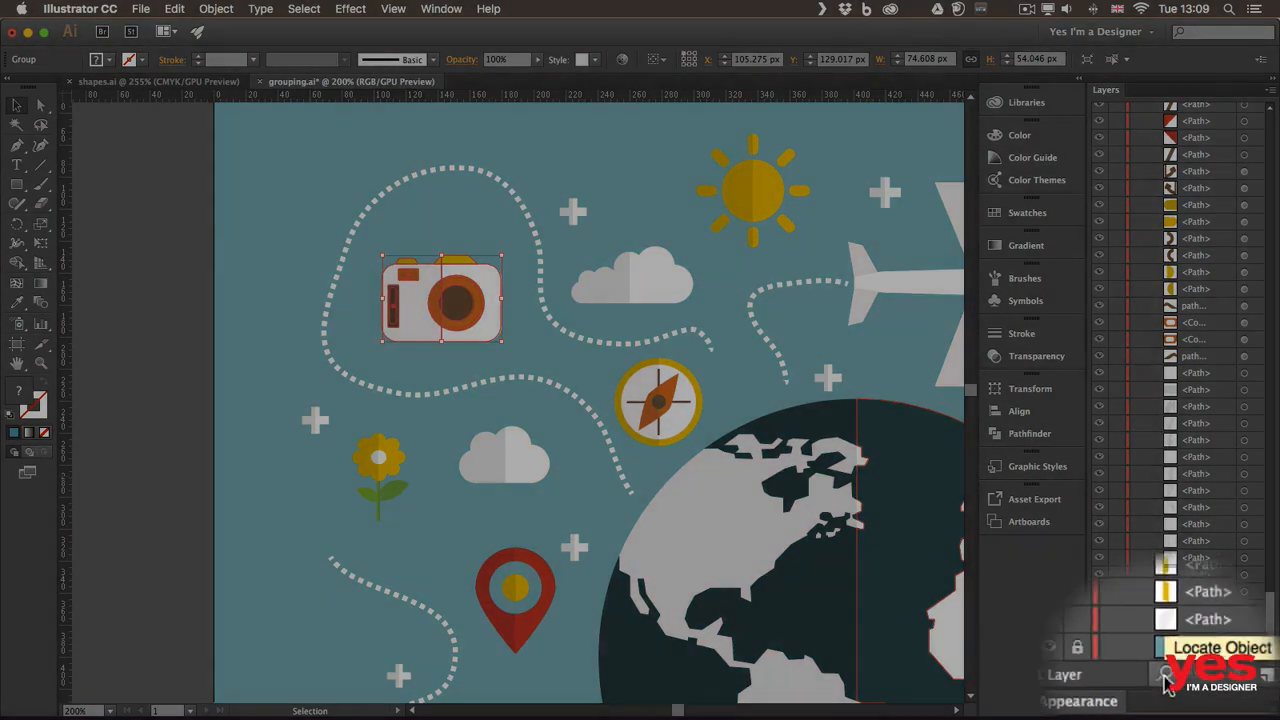
- Locate the camera's group in the layer list, collapse it, rename it camera and clear the selection
{"action": "left_click", "coordinate": [1170, 692]}
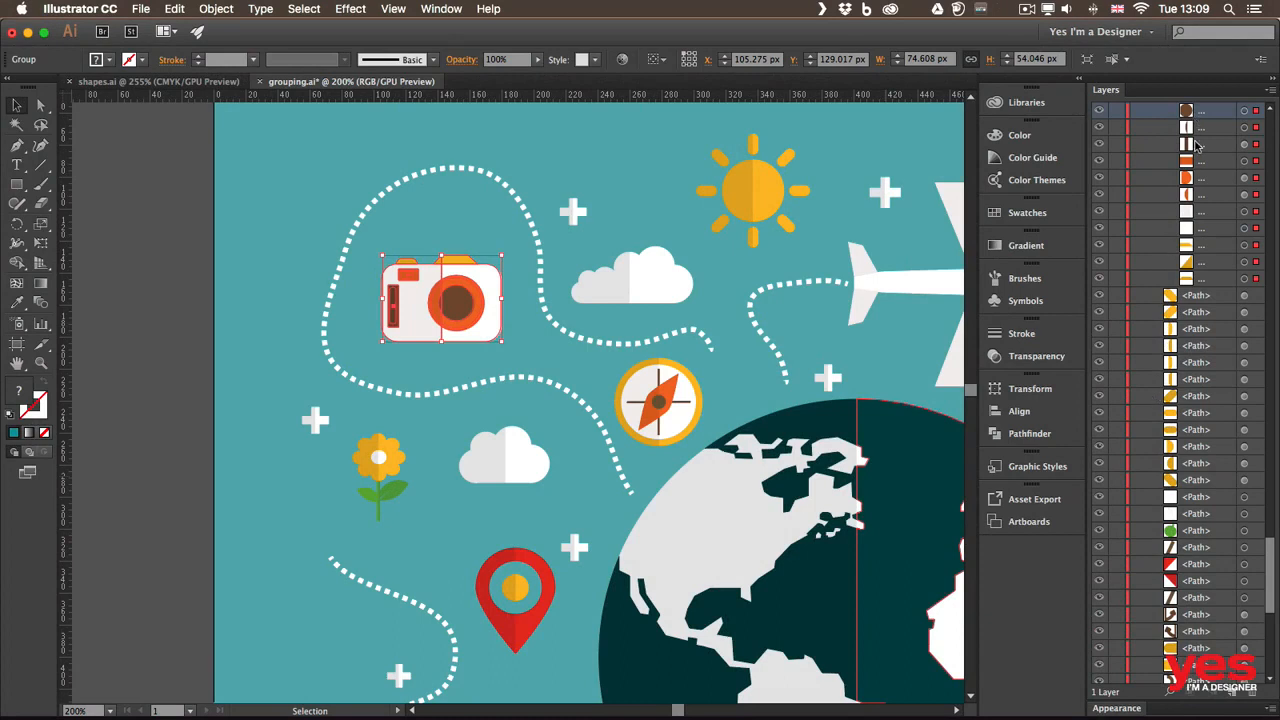
{"action": "left_click_drag", "start_coordinate": [1269, 557], "coordinate": [1267, 522]}
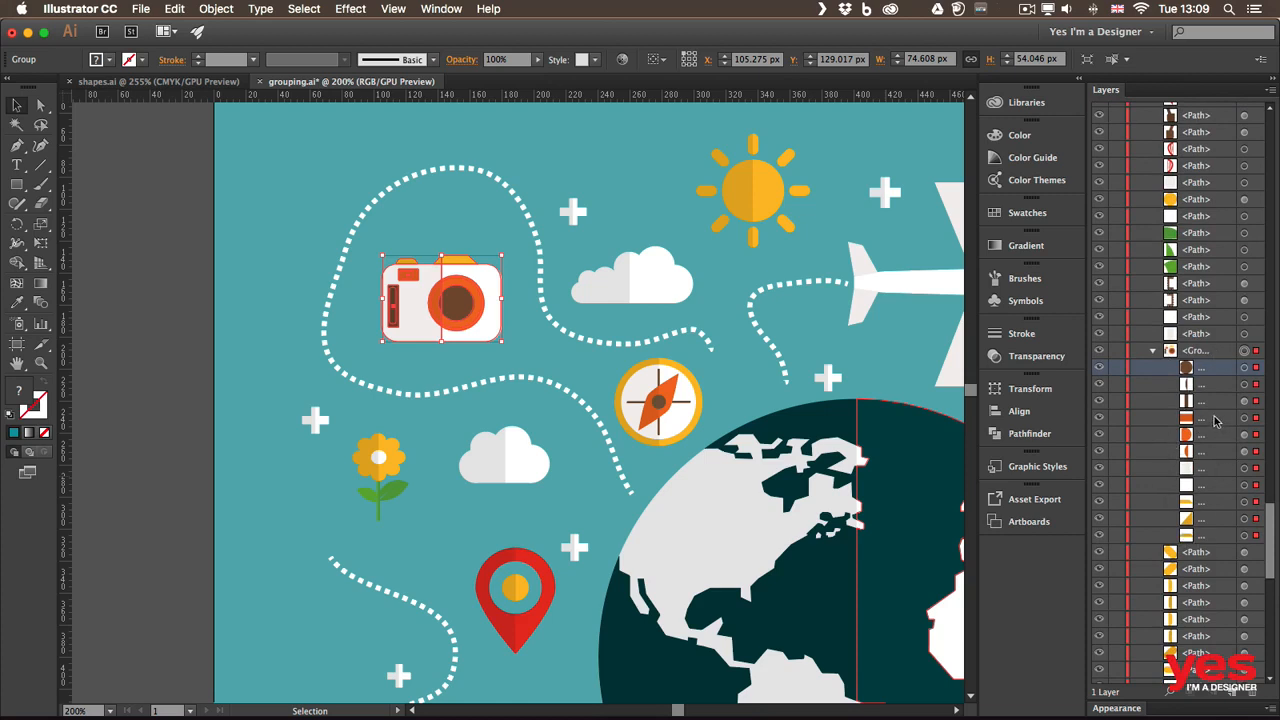
{"action": "left_click", "coordinate": [1154, 351]}
{"action": "double_click", "coordinate": [1196, 352]}
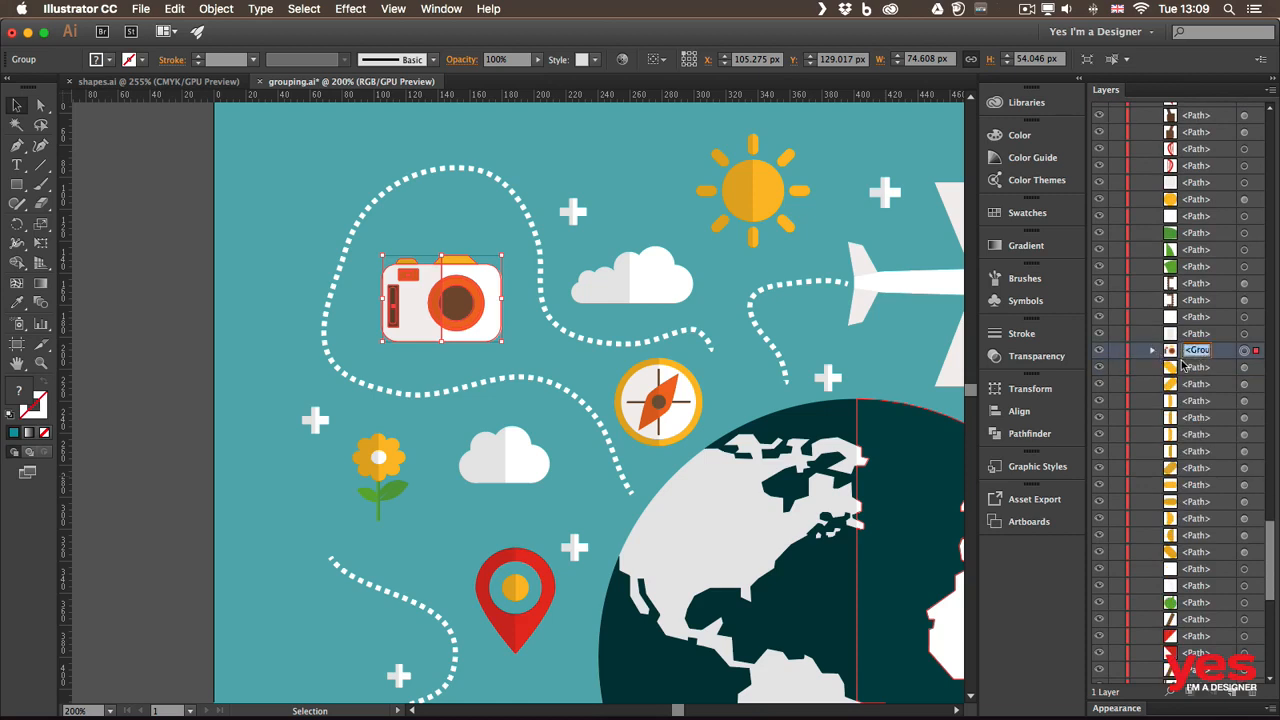
{"action": "type", "text": "Ca"}
{"action": "key", "text": "Return"}
{"action": "key", "text": "shift+super+a"}
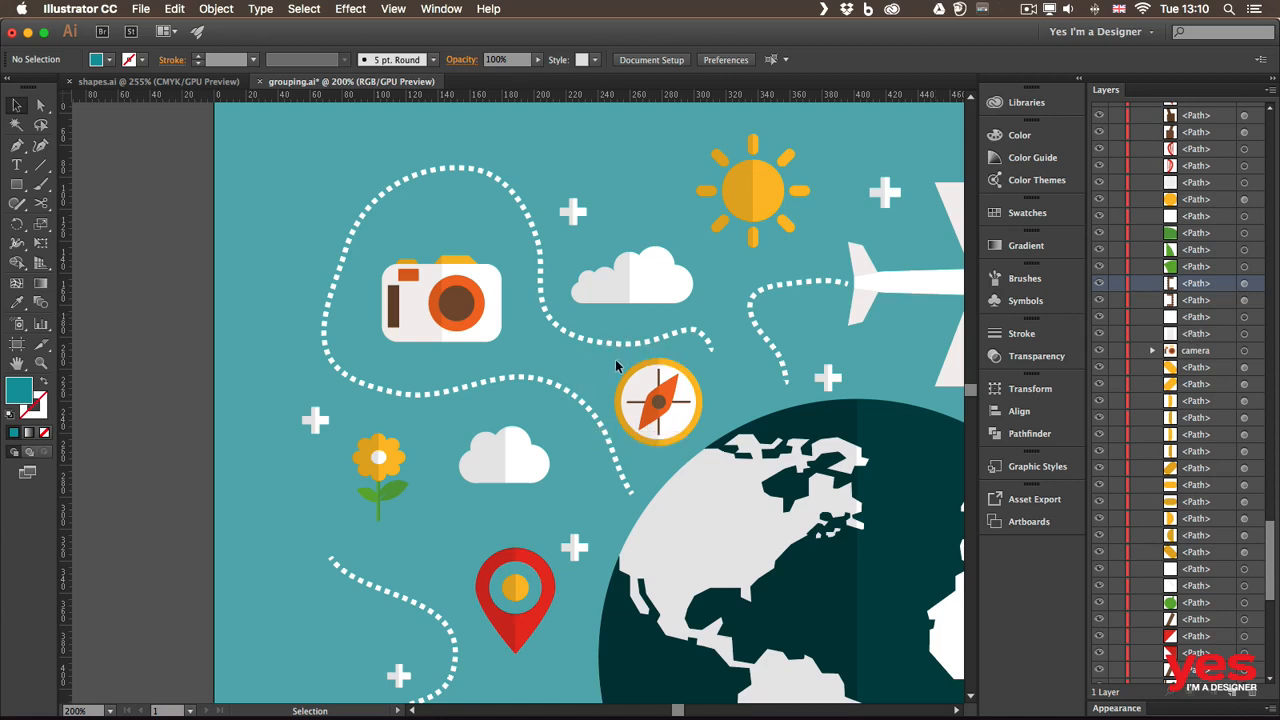
- Group all the paths that make up the compass next to the globe
{"action": "left_click_drag", "start_coordinate": [616, 360], "coordinate": [700, 452]}
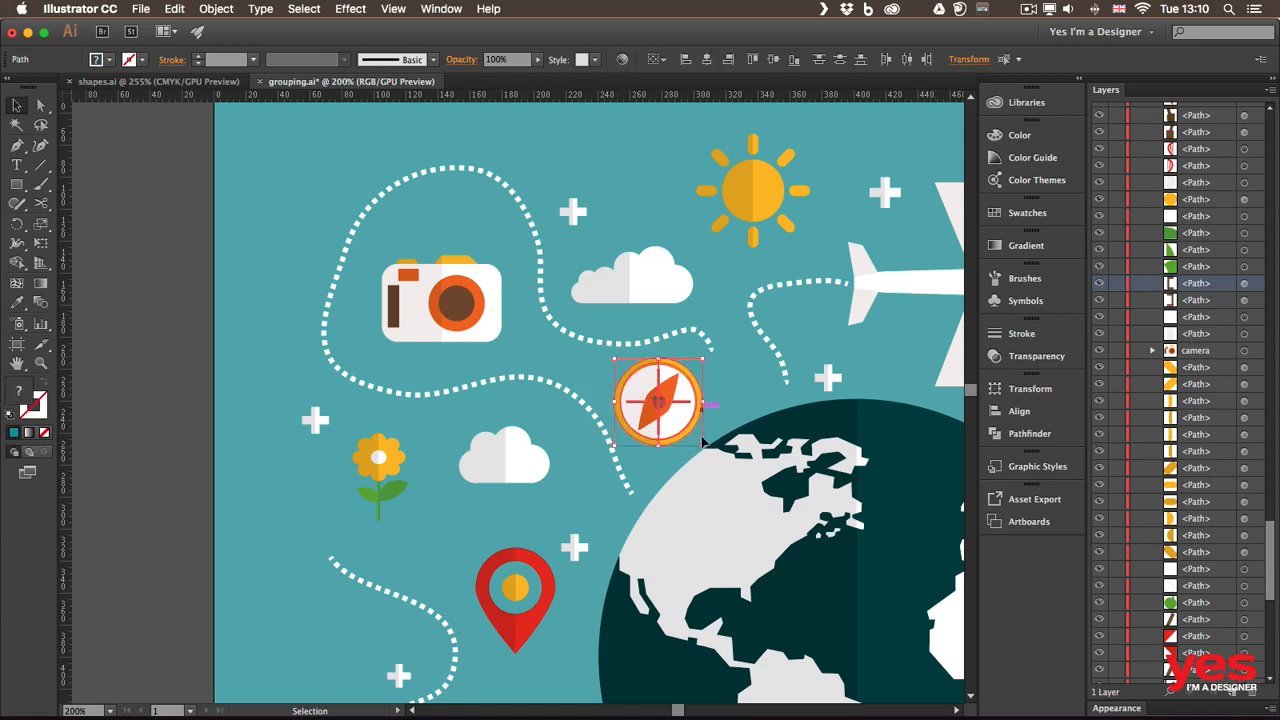
{"action": "key", "text": "a"}
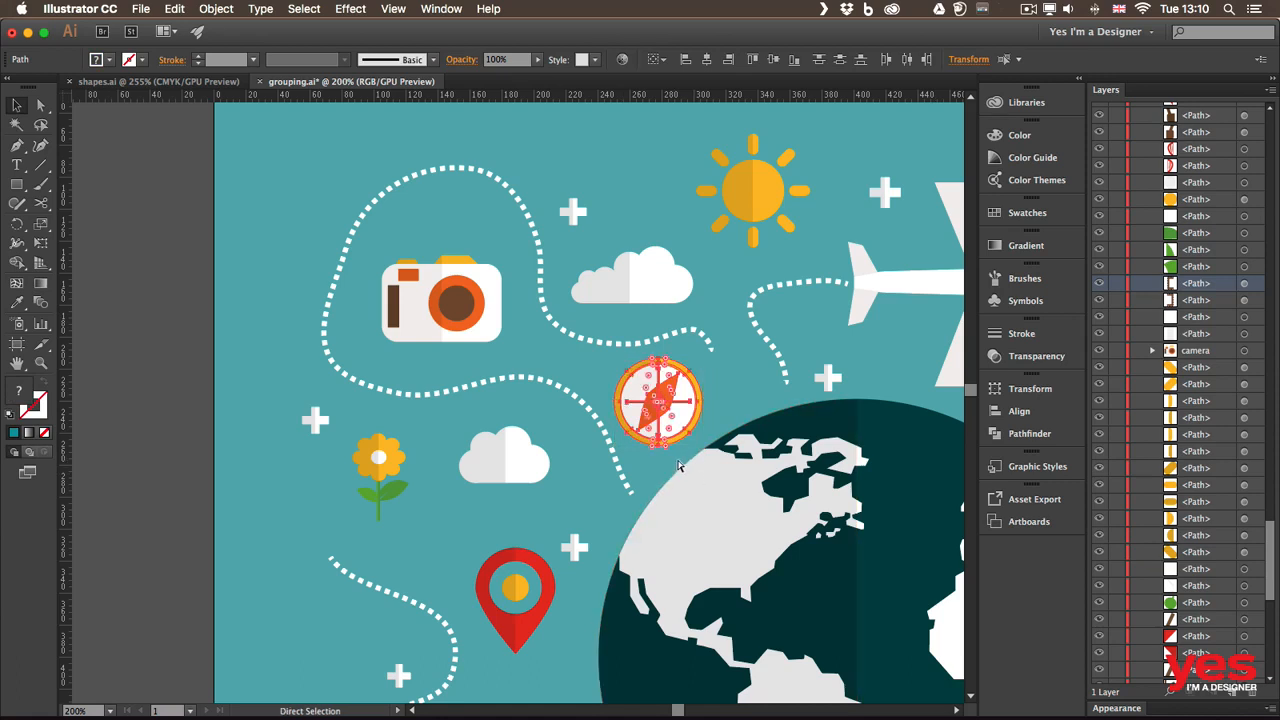
{"action": "key", "text": "ctrl+g"}
{"action": "key", "text": "v"}
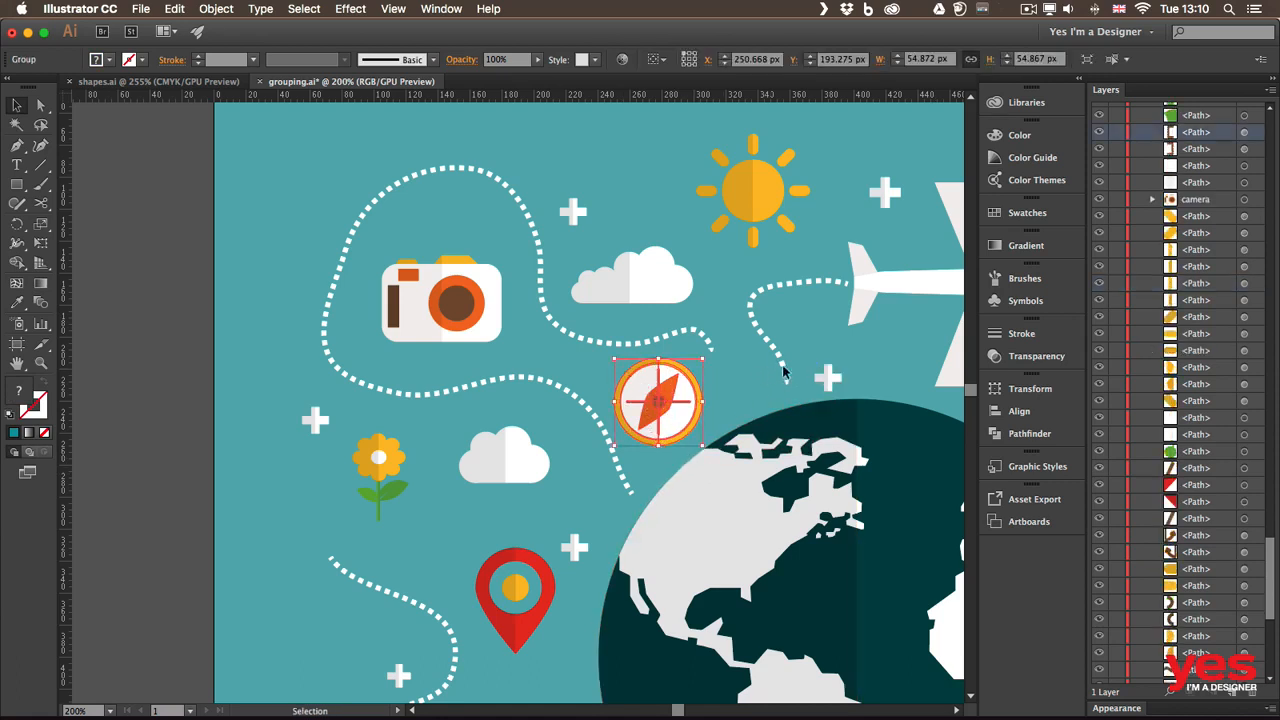
- Locate the compass's group in the layer list, name it after the object and collapse it
{"action": "left_click", "coordinate": [1169, 692]}
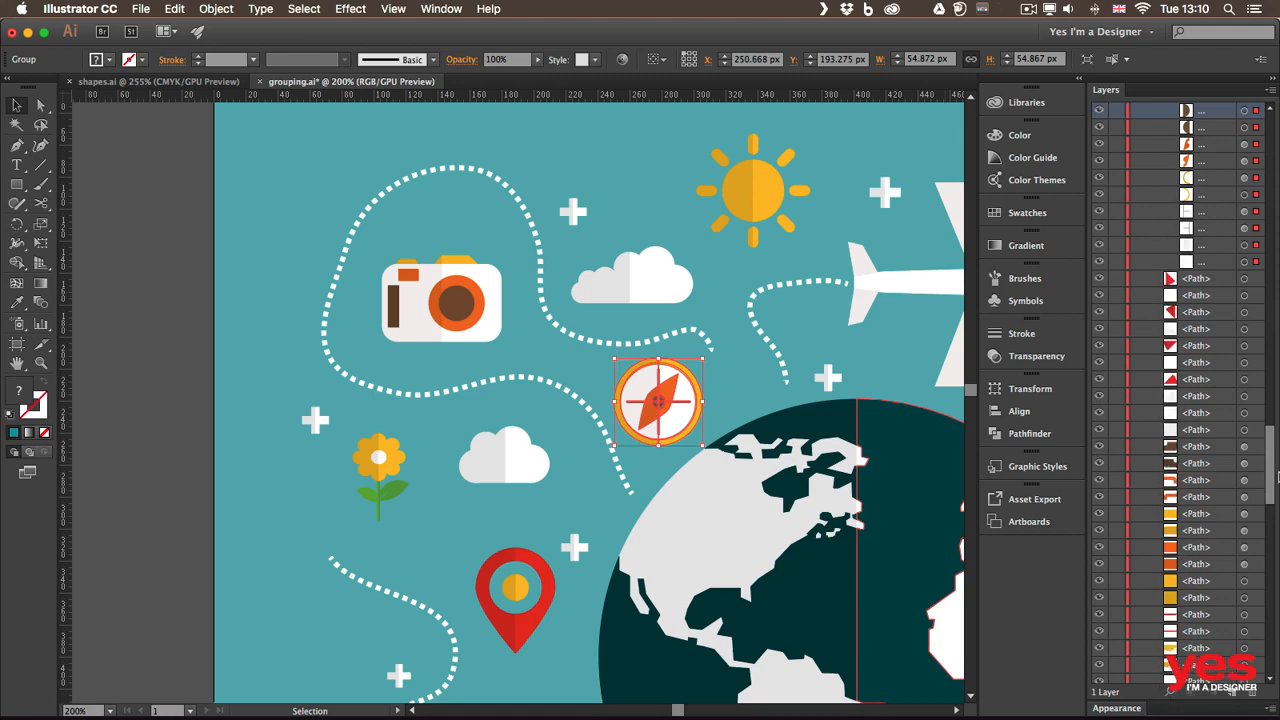
{"action": "scroll", "coordinate": [1271, 473], "scroll_direction": "up", "scroll_amount": 5}
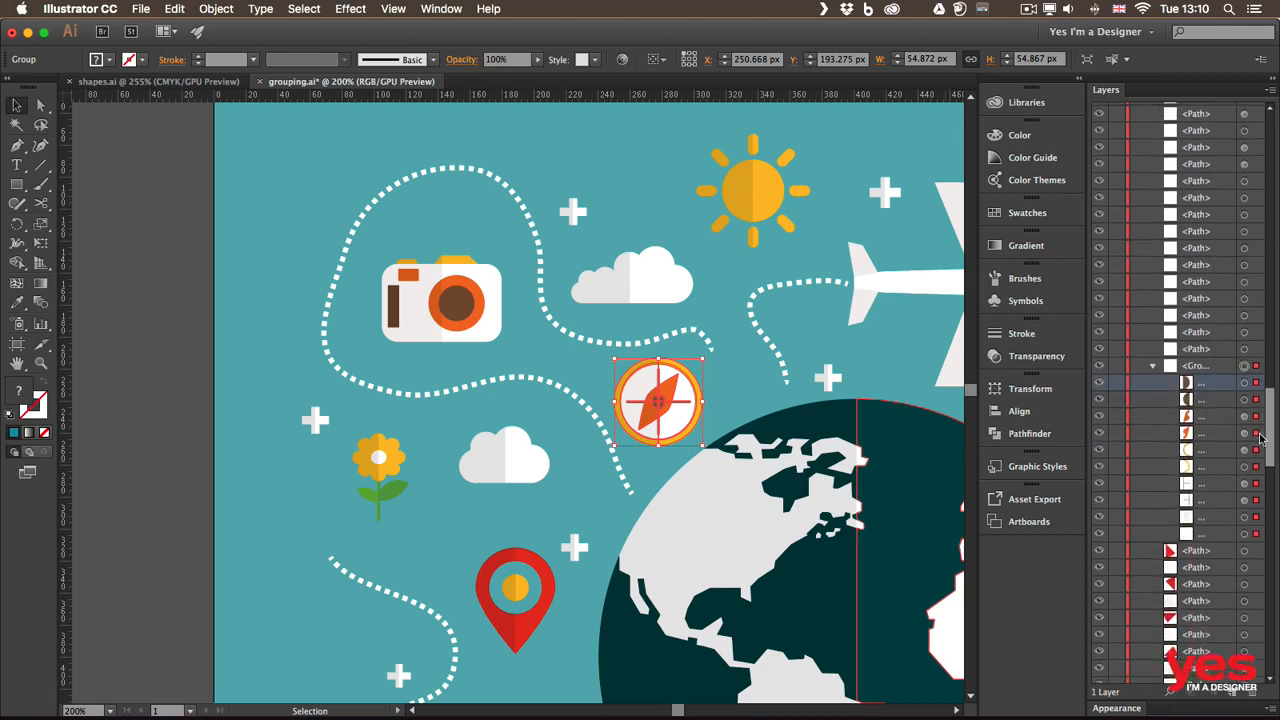
{"action": "double_click", "coordinate": [1192, 363]}
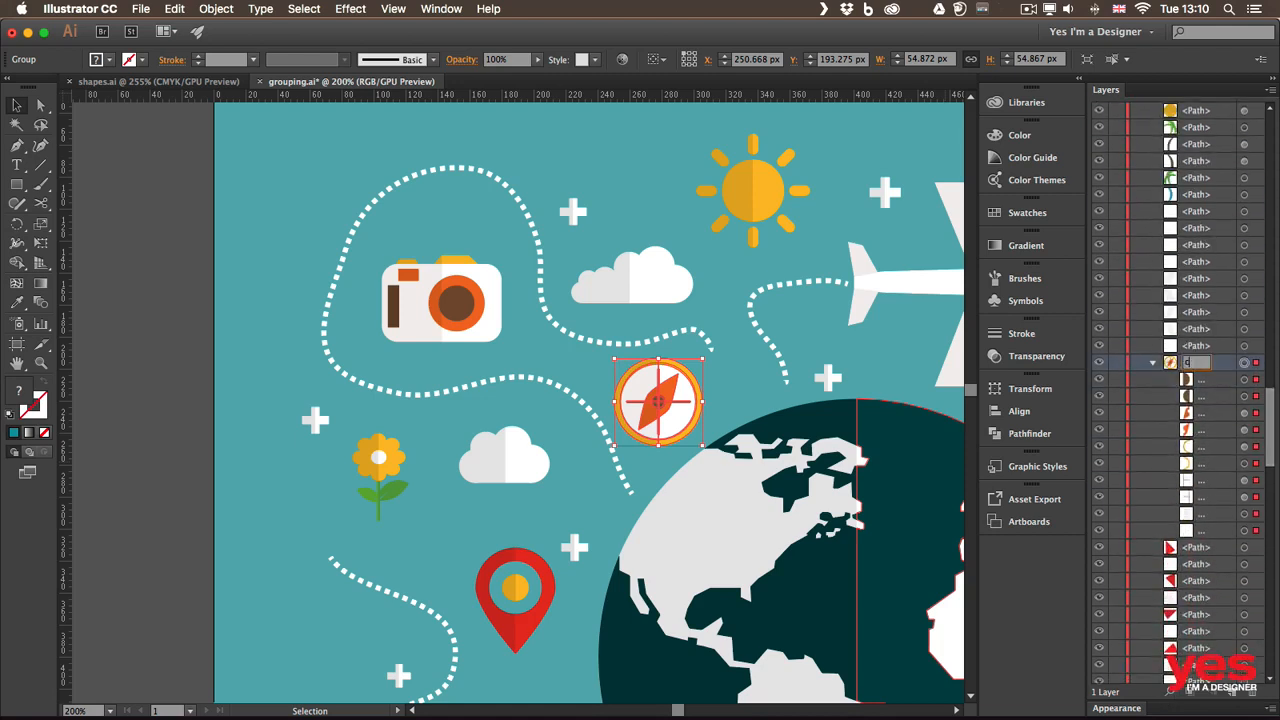
{"action": "key", "text": "Return"}
{"action": "left_click", "coordinate": [1151, 364]}
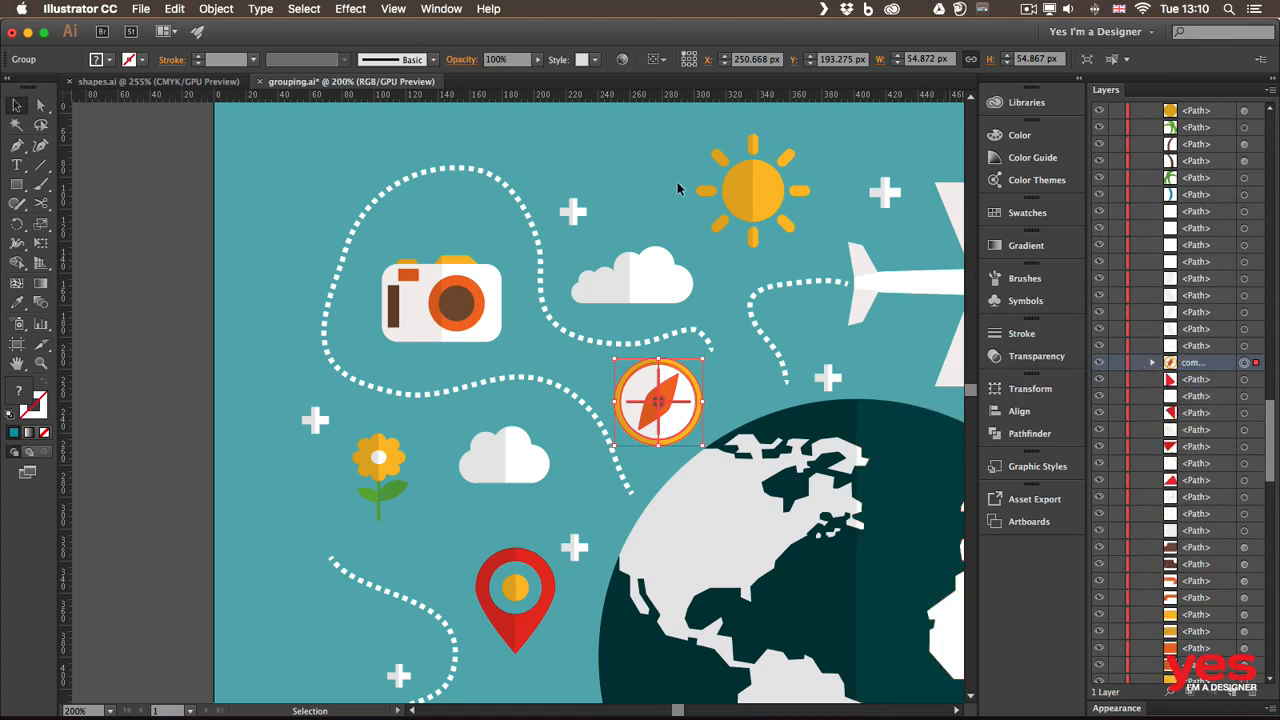
- Group the sun's disc and rays, and separately group the two halves of the cloud below it
{"action": "left_click_drag", "start_coordinate": [691, 131], "coordinate": [812, 251]}
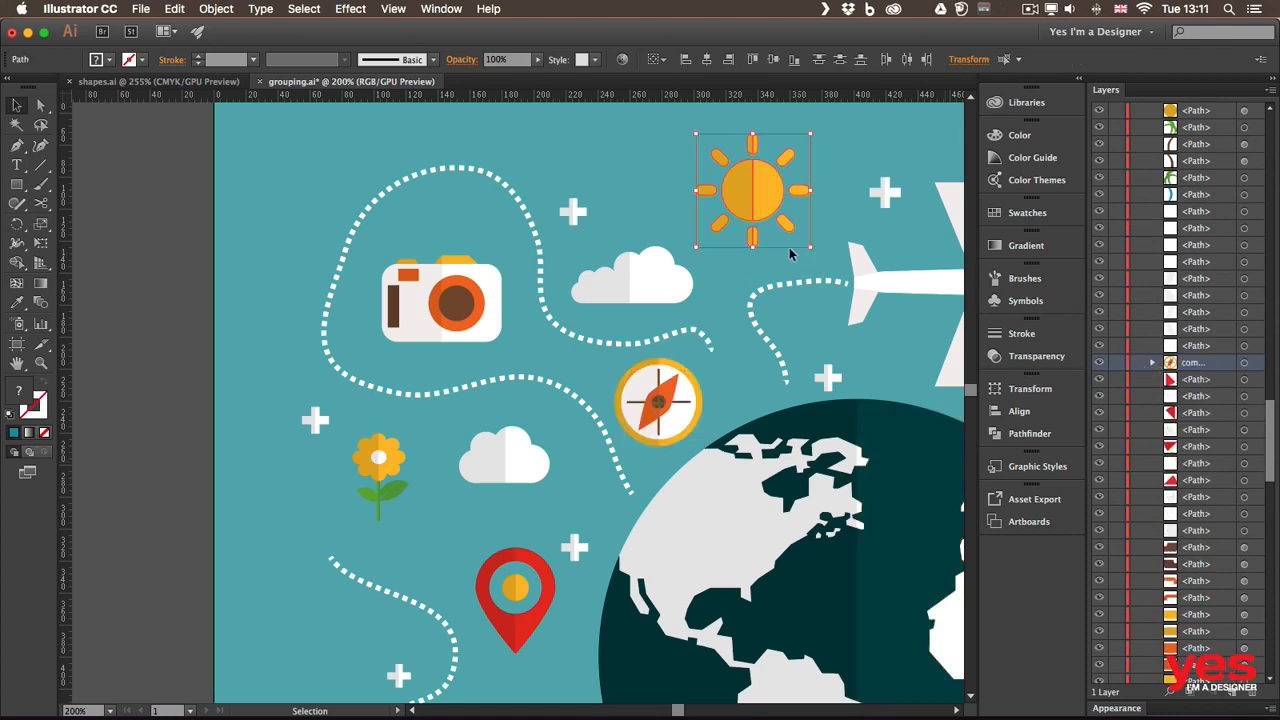
{"action": "key", "text": "super+g"}
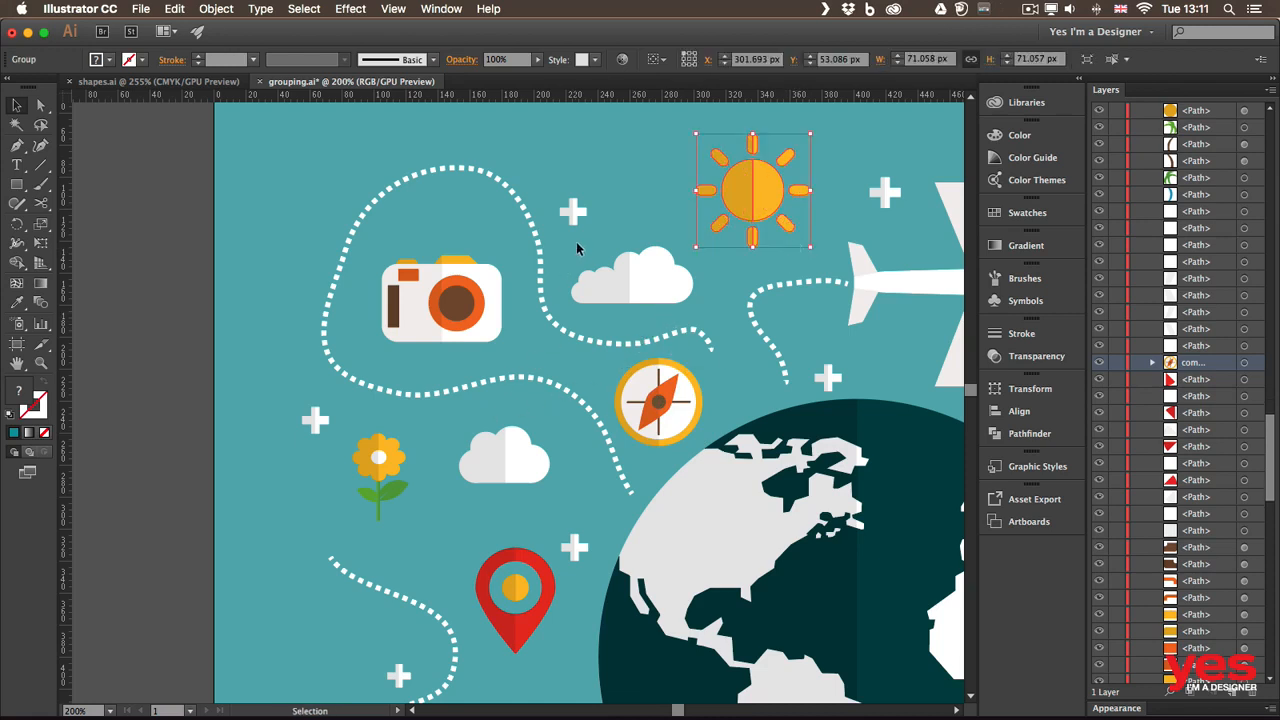
{"action": "left_click", "coordinate": [672, 294]}
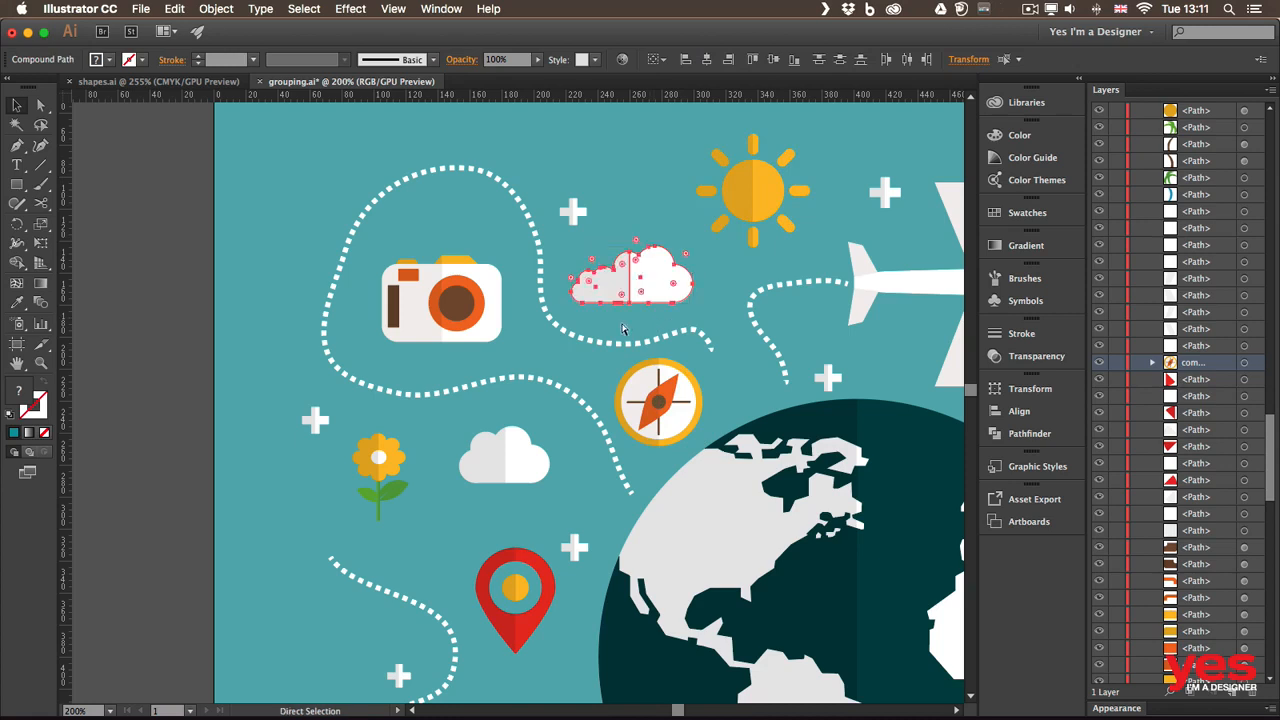
{"action": "key", "text": "super+g"}
- Group the two halves of the cloud beside the flower, and separately group all the flower's parts
{"action": "left_click_drag", "start_coordinate": [446, 428], "coordinate": [557, 510]}
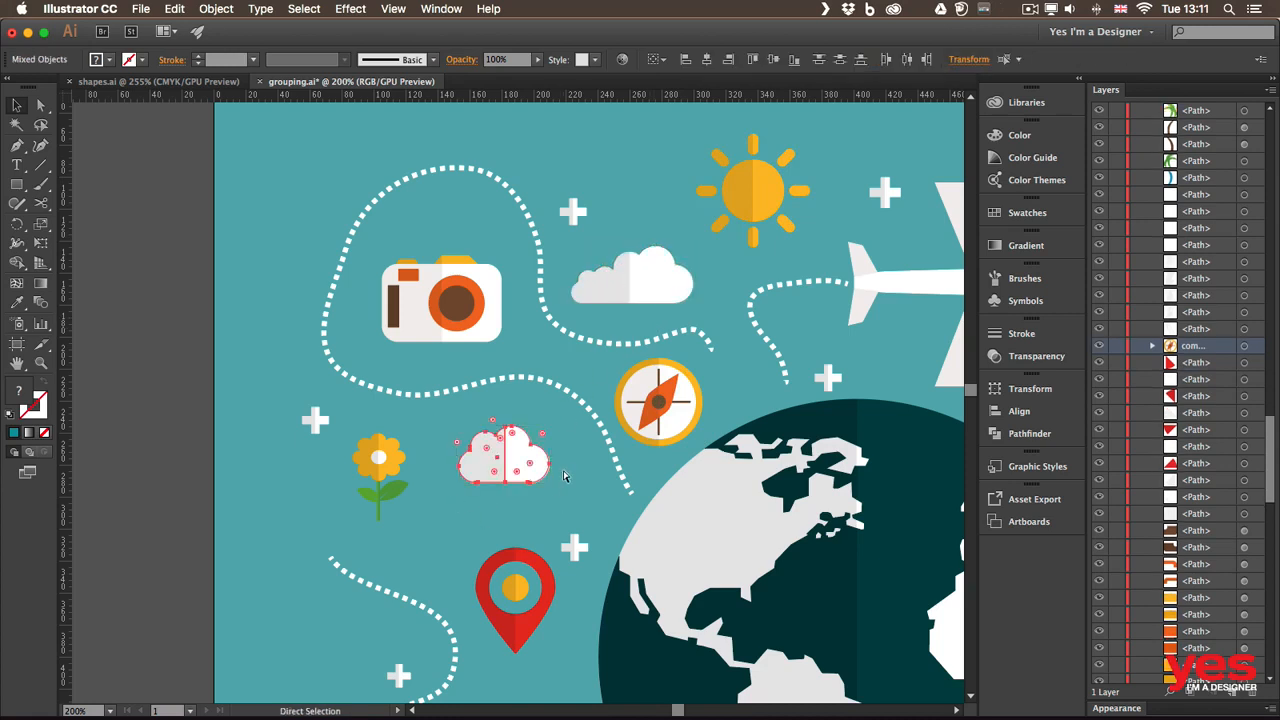
{"action": "key", "text": "super+g"}
{"action": "left_click_drag", "start_coordinate": [418, 530], "coordinate": [346, 426]}
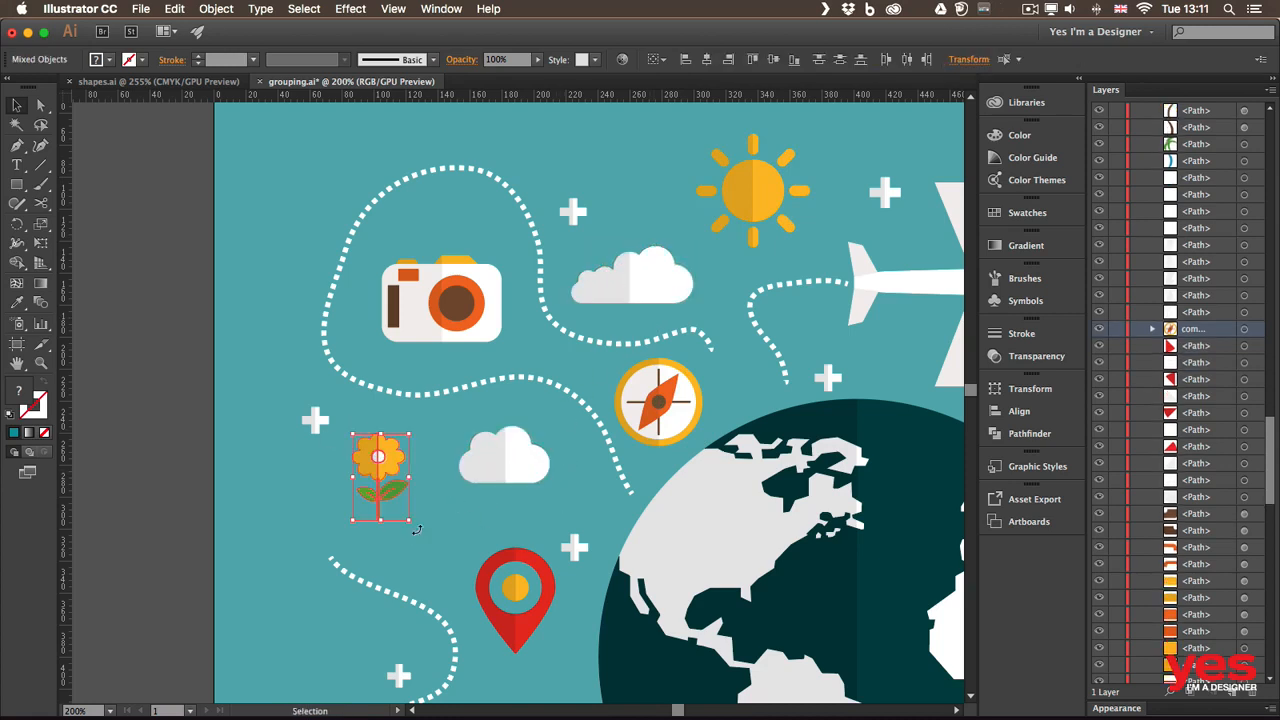
{"action": "key", "text": "super+g"}
- Select all the airplane's parts together and clear the selection
{"action": "left_click_drag", "start_coordinate": [699, 358], "coordinate": [488, 348]}
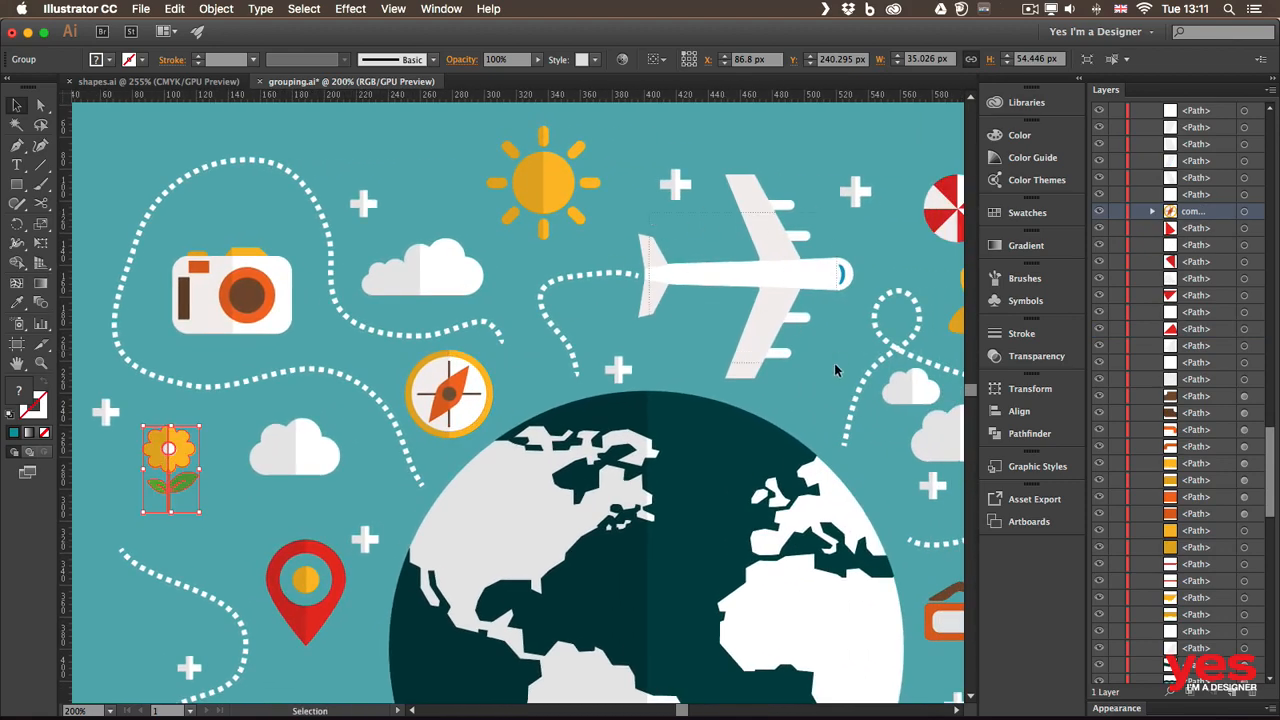
{"action": "left_click_drag", "start_coordinate": [836, 370], "coordinate": [825, 357]}
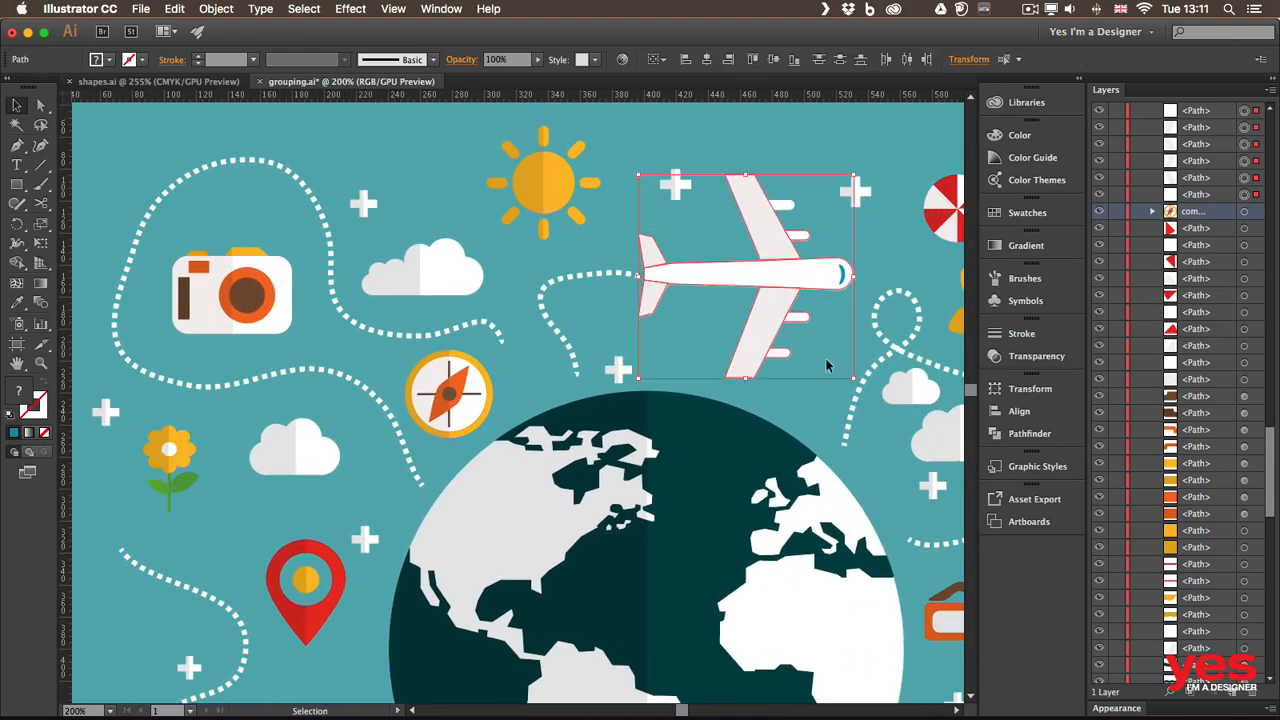
{"action": "left_click", "coordinate": [743, 147]}
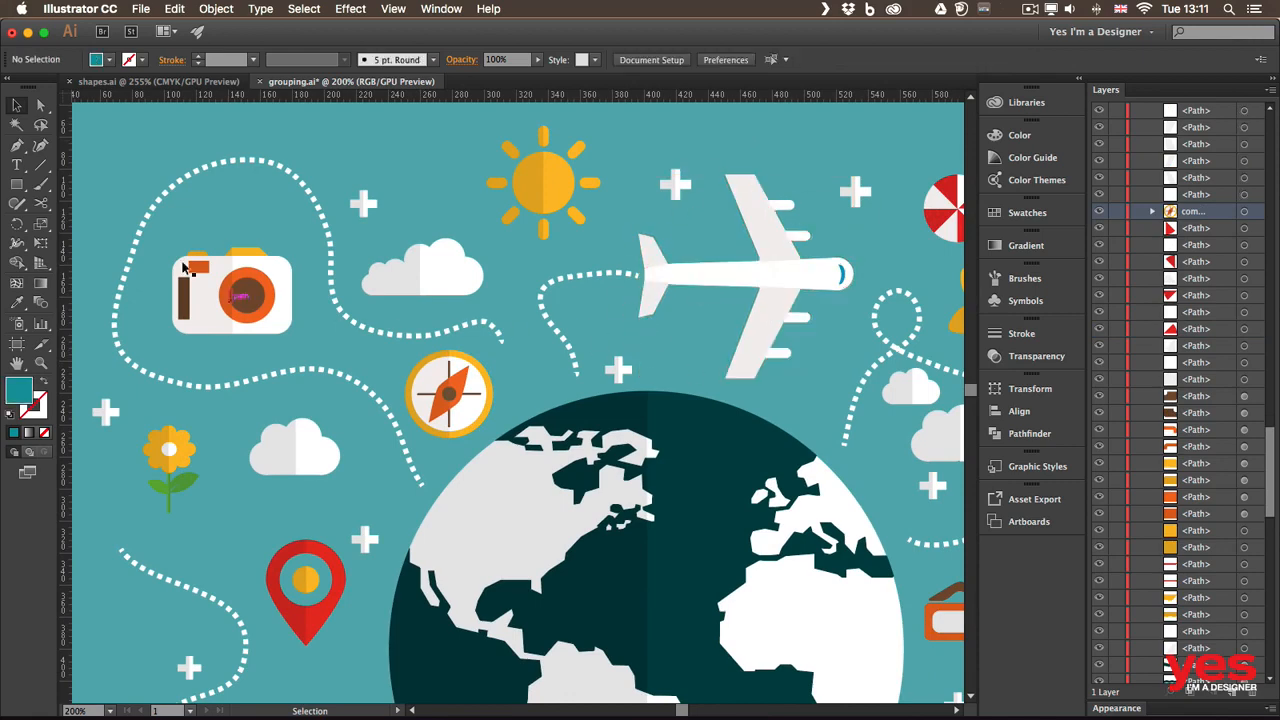
- Lasso all the airplane's parts and group them
{"action": "left_click", "coordinate": [41, 125]}
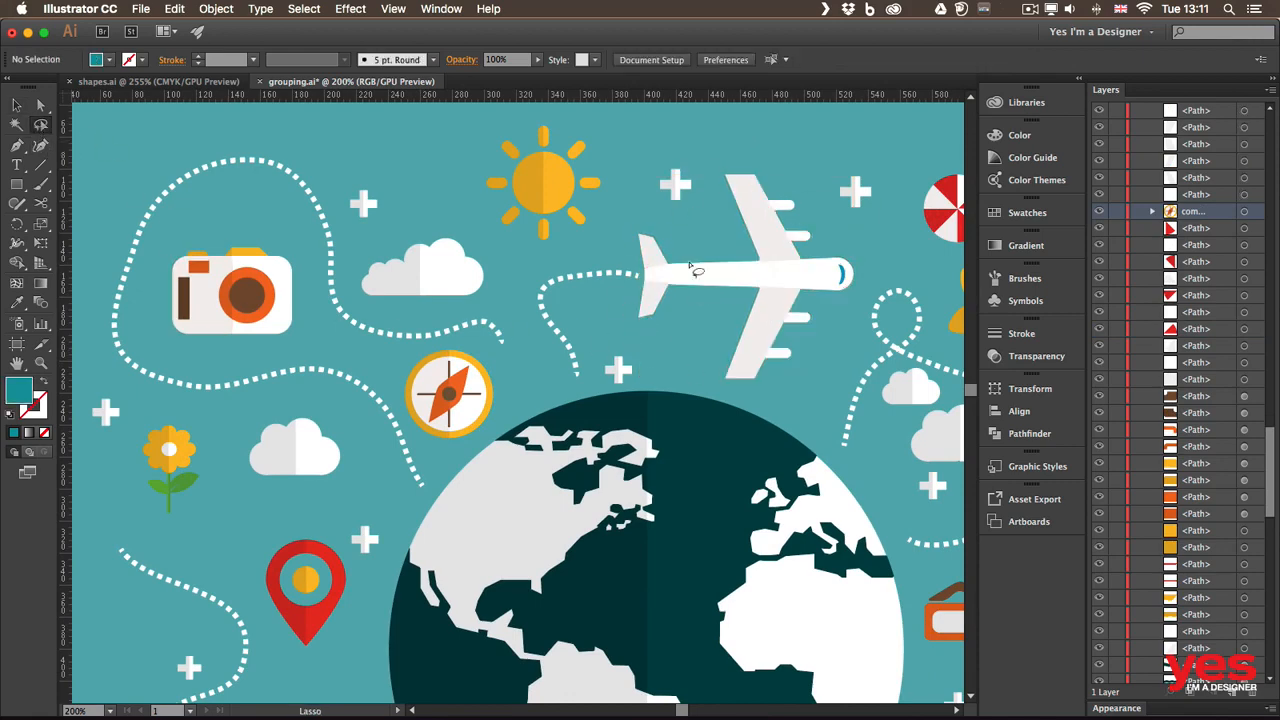
{"action": "mouse_move", "coordinate": [786, 181]}
{"action": "left_mouse_down"}
{"action": "mouse_move", "coordinate": [686, 229]}
{"action": "mouse_move", "coordinate": [654, 262]}
{"action": "mouse_move", "coordinate": [657, 305]}
{"action": "mouse_move", "coordinate": [749, 364]}
{"action": "mouse_move", "coordinate": [779, 374]}
{"action": "mouse_move", "coordinate": [812, 358]}
{"action": "mouse_move", "coordinate": [867, 256]}
{"action": "mouse_move", "coordinate": [838, 214]}
{"action": "mouse_move", "coordinate": [788, 182]}
{"action": "left_mouse_up"}
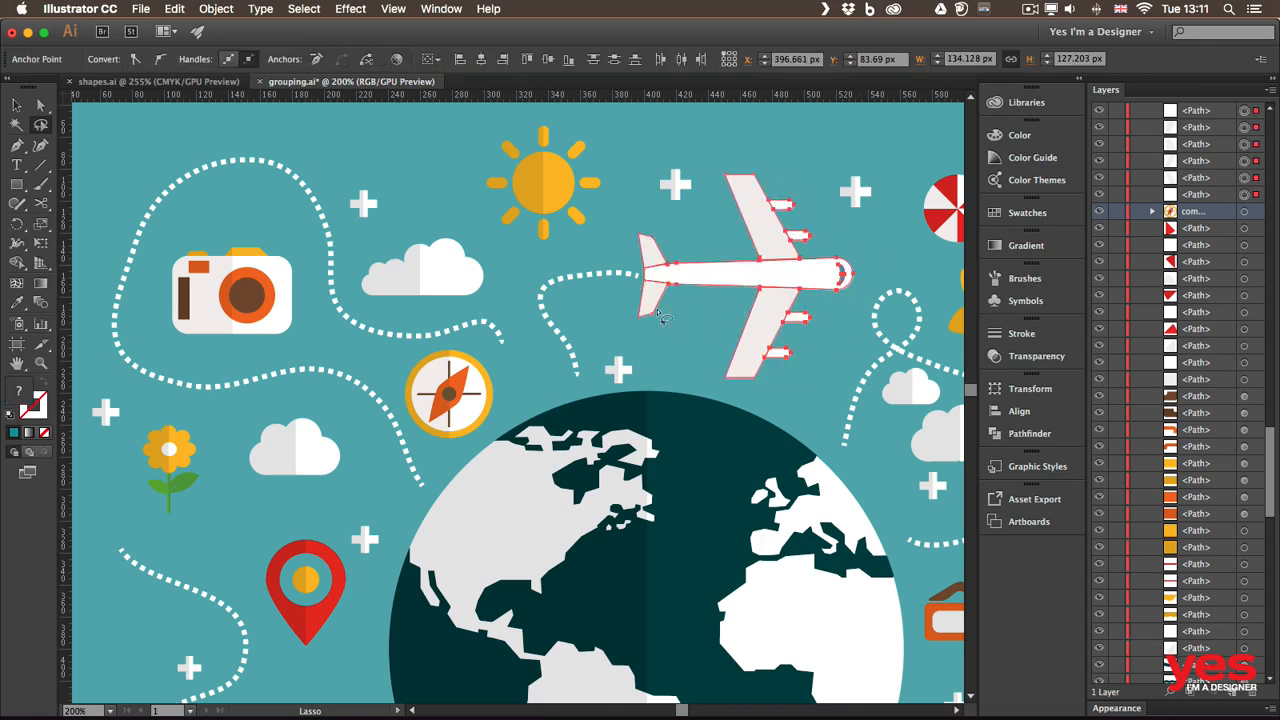
{"action": "key", "text": "v"}
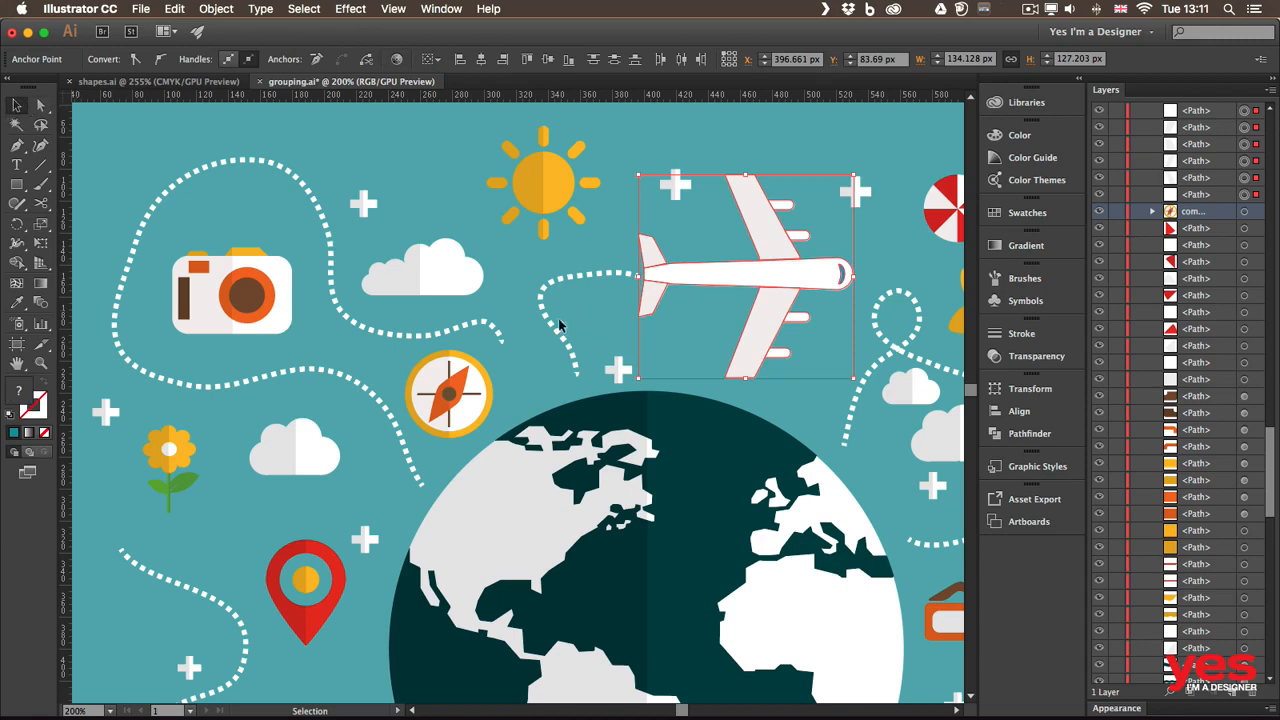
{"action": "key", "text": "a"}
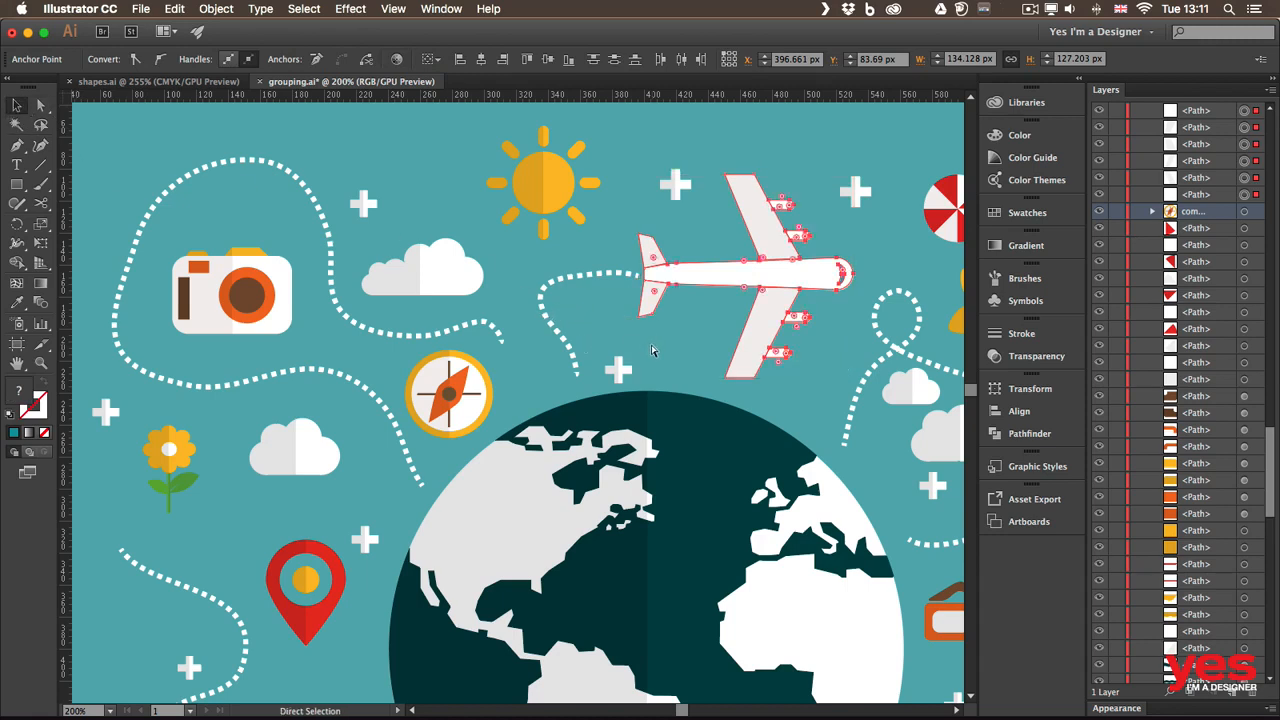
{"action": "key", "text": "super+g"}
- Shift the airplane group slightly to the right, and select the sun's group
{"action": "mouse_move", "coordinate": [753, 275]}
{"action": "left_mouse_down"}
{"action": "mouse_move", "coordinate": [788, 290]}
{"action": "mouse_move", "coordinate": [754, 273]}
{"action": "mouse_move", "coordinate": [772, 286]}
{"action": "mouse_move", "coordinate": [823, 280]}
{"action": "mouse_move", "coordinate": [757, 281]}
{"action": "left_mouse_up"}
{"action": "left_click", "coordinate": [751, 152]}
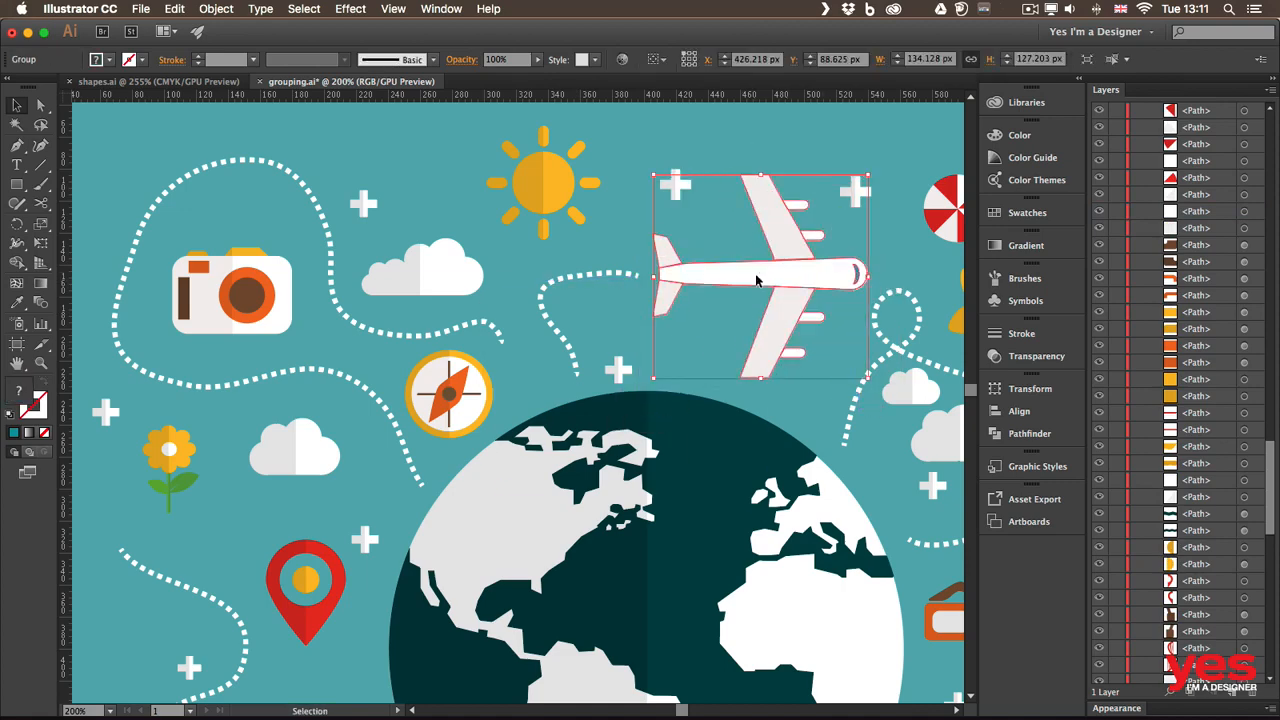
{"action": "left_click", "coordinate": [560, 190]}
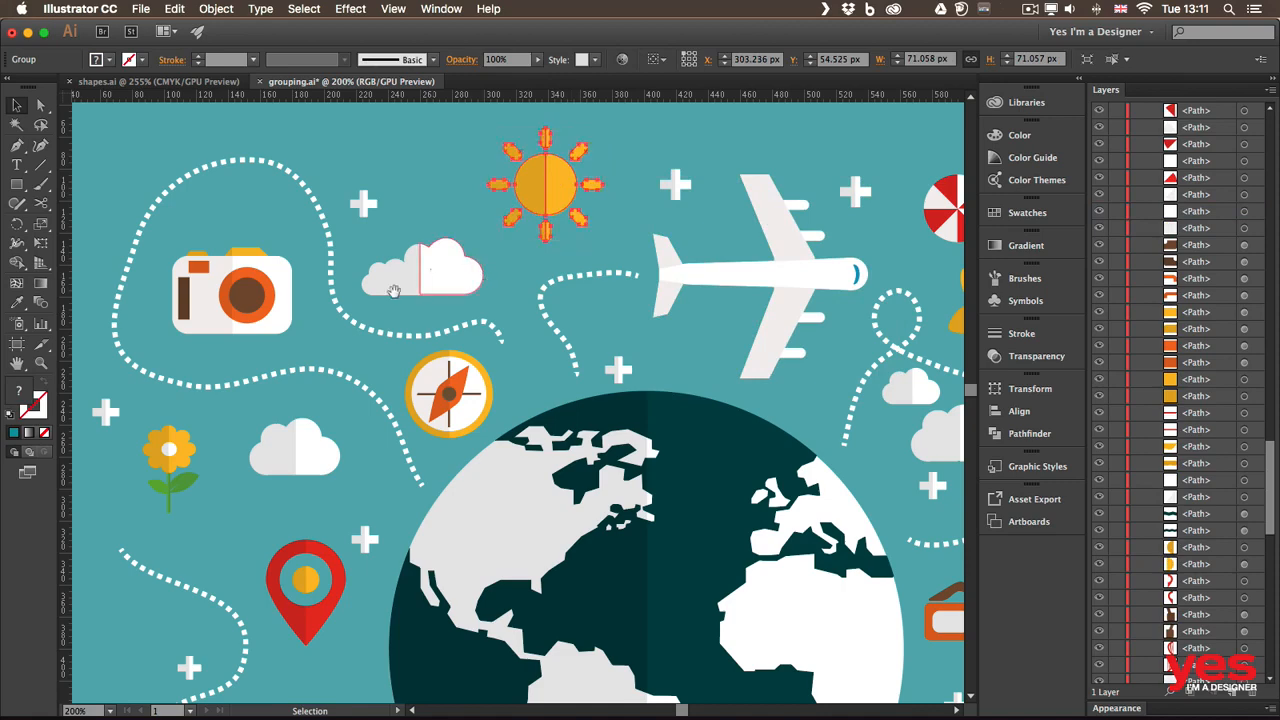
{"action": "left_click_drag", "start_coordinate": [394, 291], "coordinate": [528, 246]}
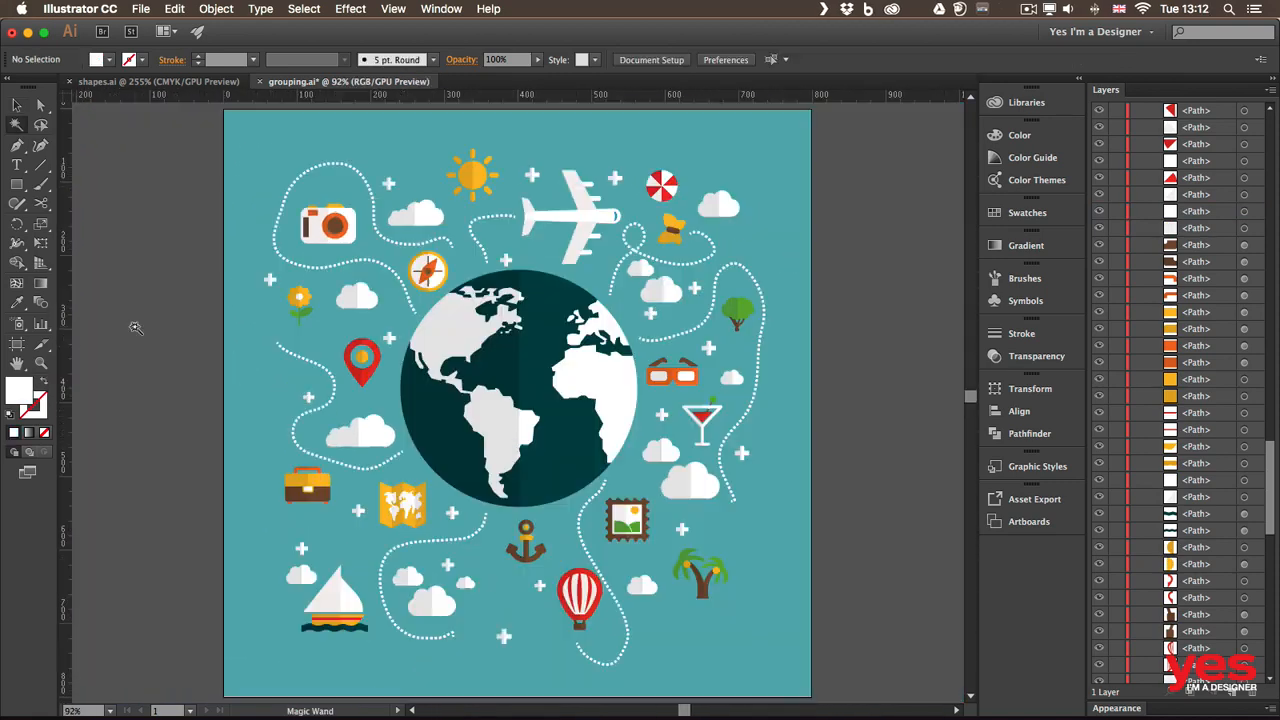
- Select all the dotted route lines around the globe, including their loose dots, and cut them from the artwork
{"action": "key", "text": "v"}
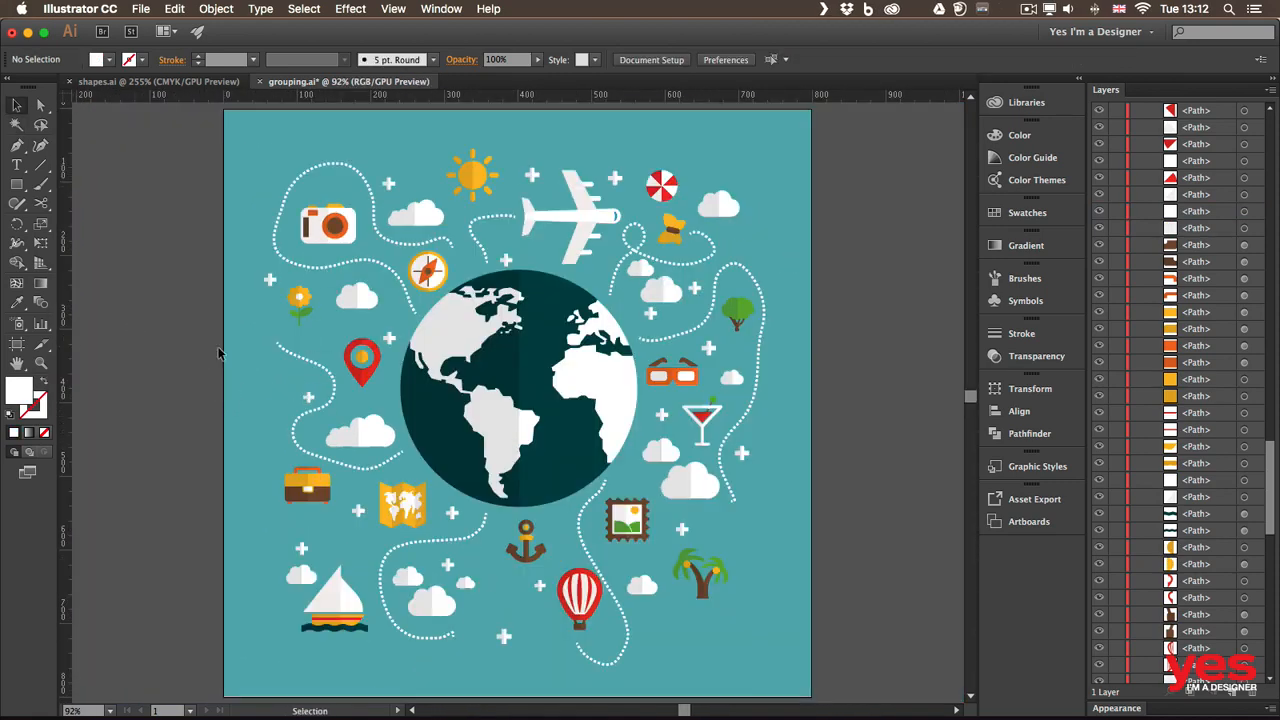
{"action": "left_click", "coordinate": [281, 352]}
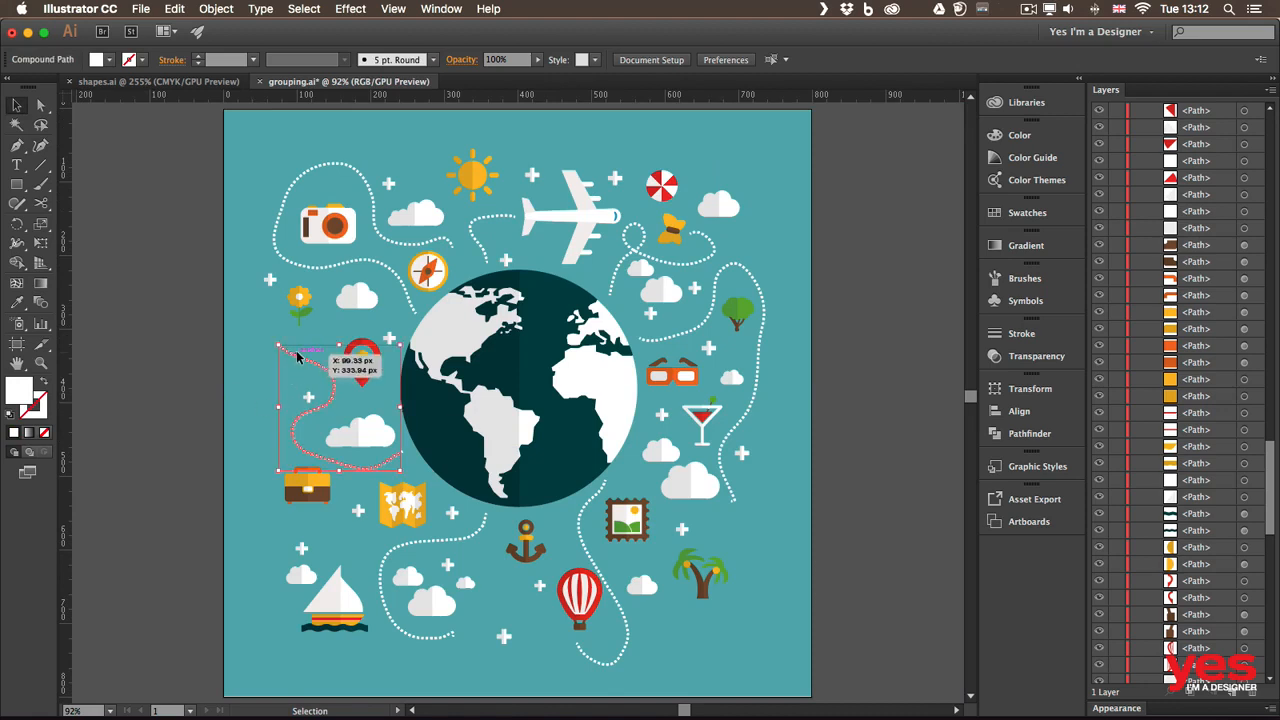
{"action": "left_click", "coordinate": [455, 540], "text": "shift"}
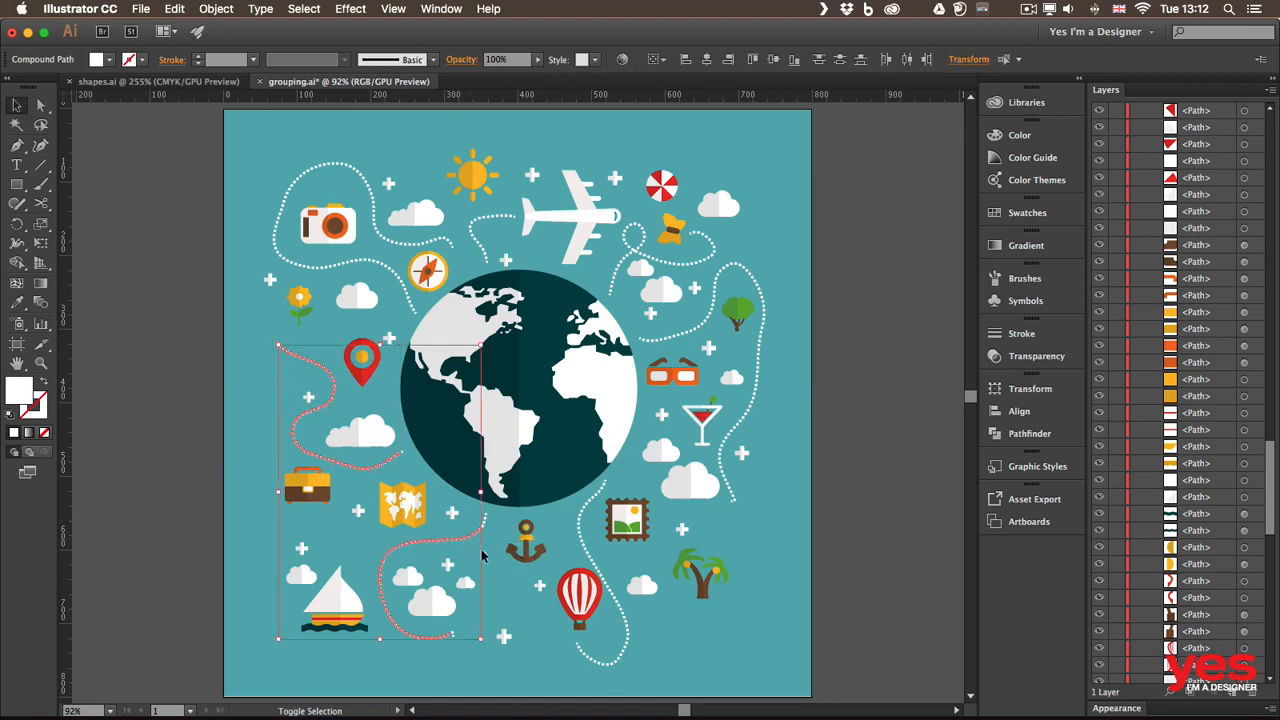
{"action": "left_click", "coordinate": [583, 530], "text": "shift"}
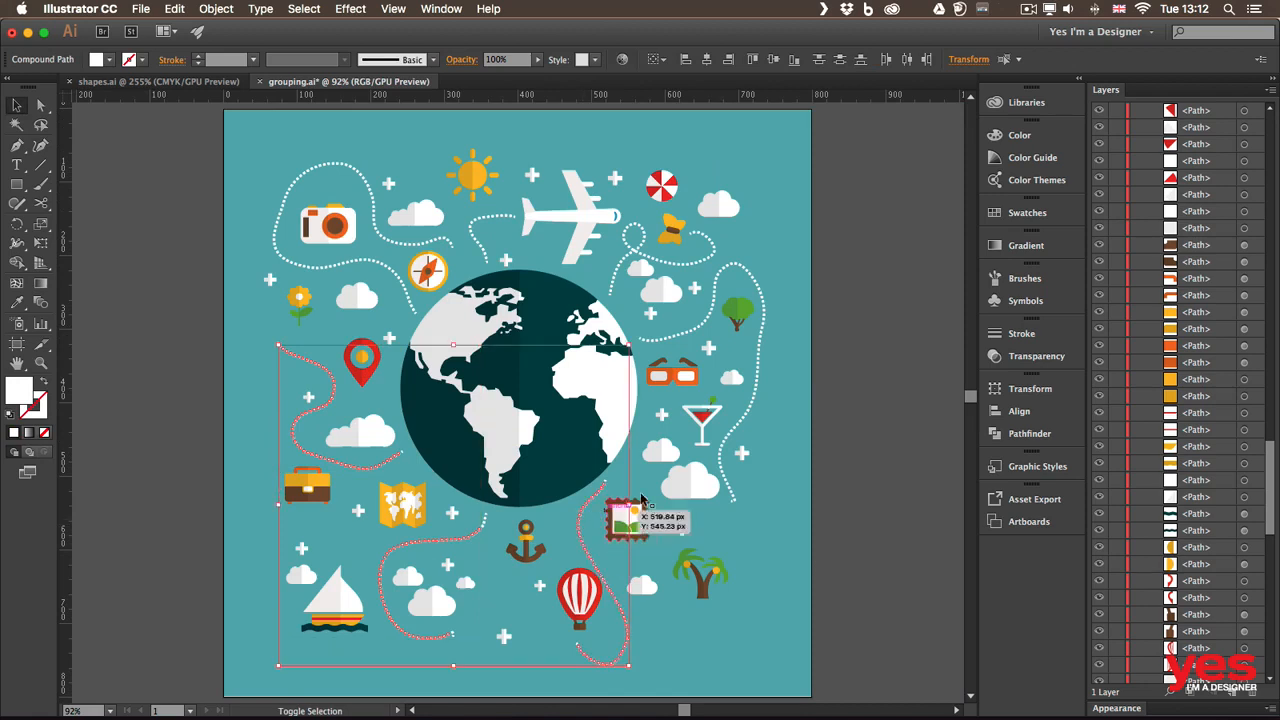
{"action": "left_click", "coordinate": [745, 418], "text": "shift"}
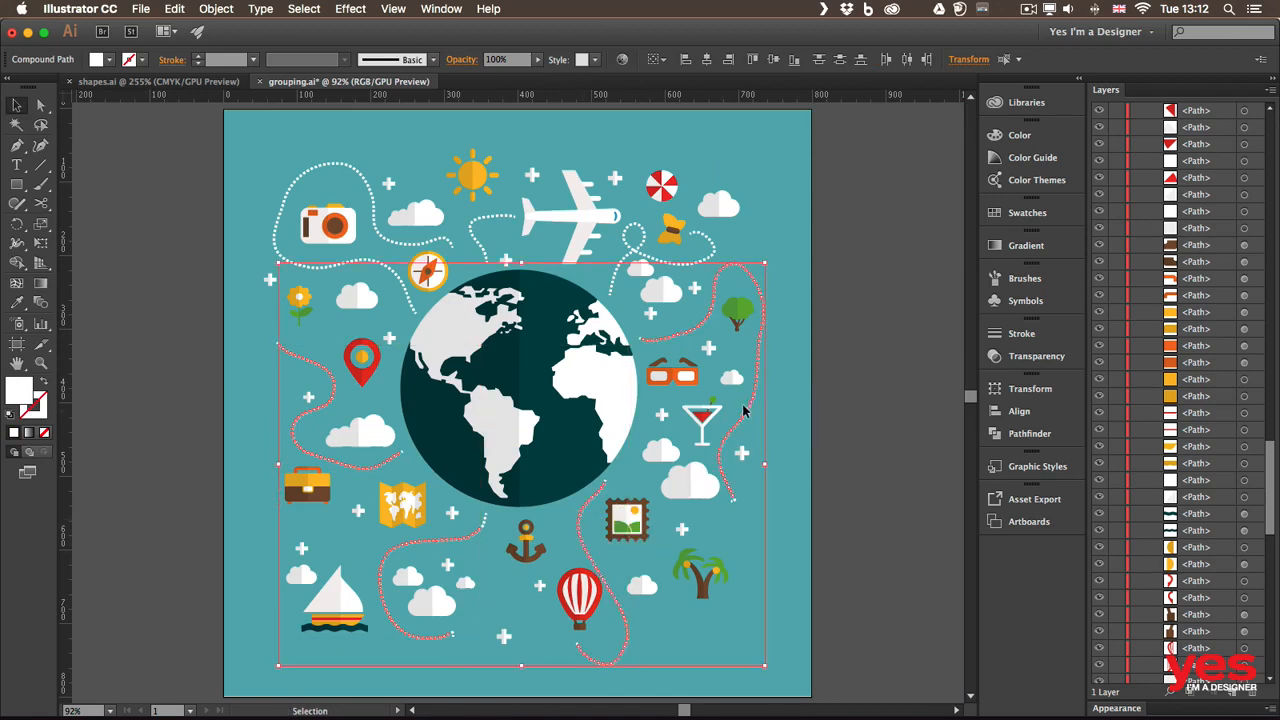
{"action": "left_click", "coordinate": [475, 243], "text": "shift"}
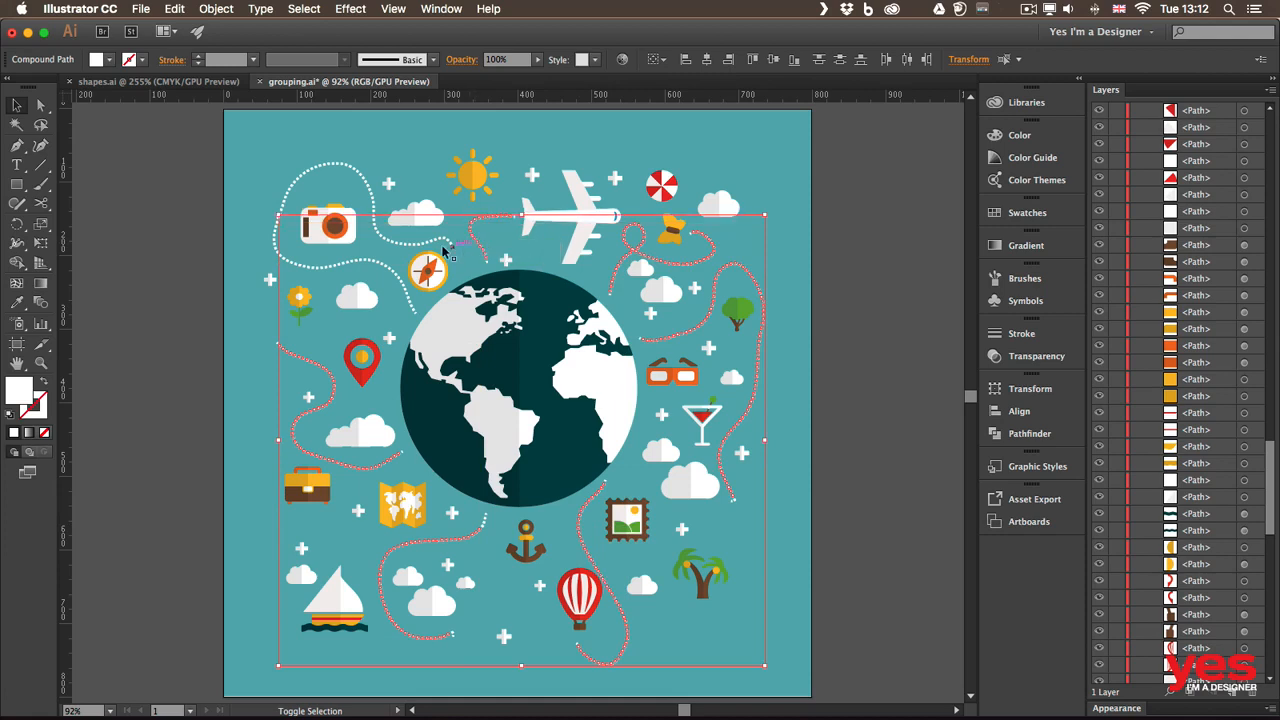
{"action": "left_click", "coordinate": [386, 240], "text": "shift"}
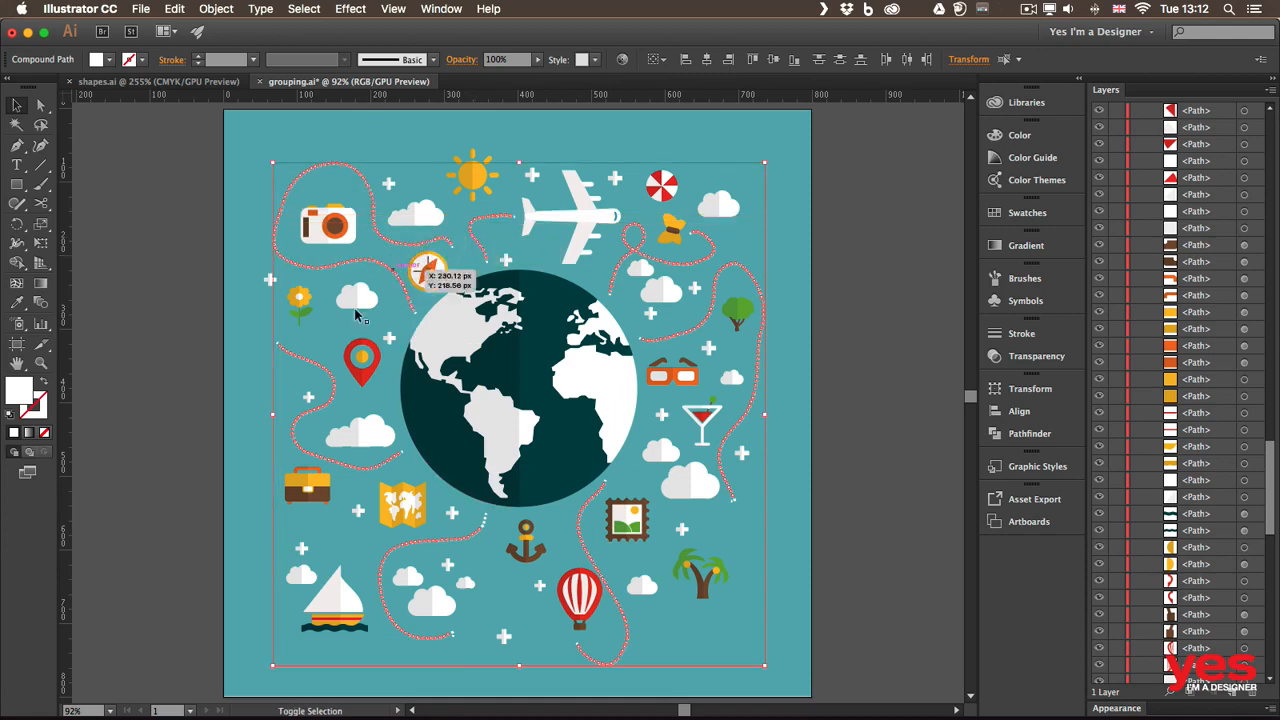
{"action": "left_click", "coordinate": [482, 530], "text": "shift"}
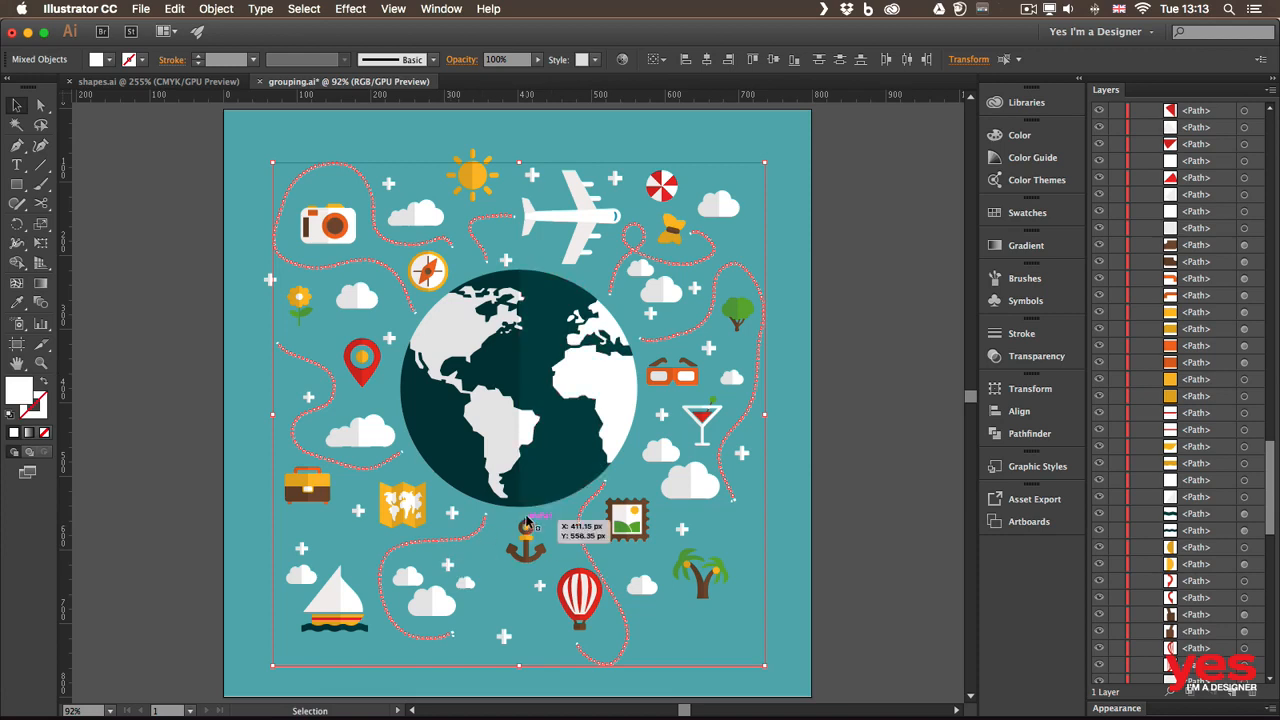
{"action": "left_click", "coordinate": [176, 10]}
{"action": "left_click", "coordinate": [206, 68]}
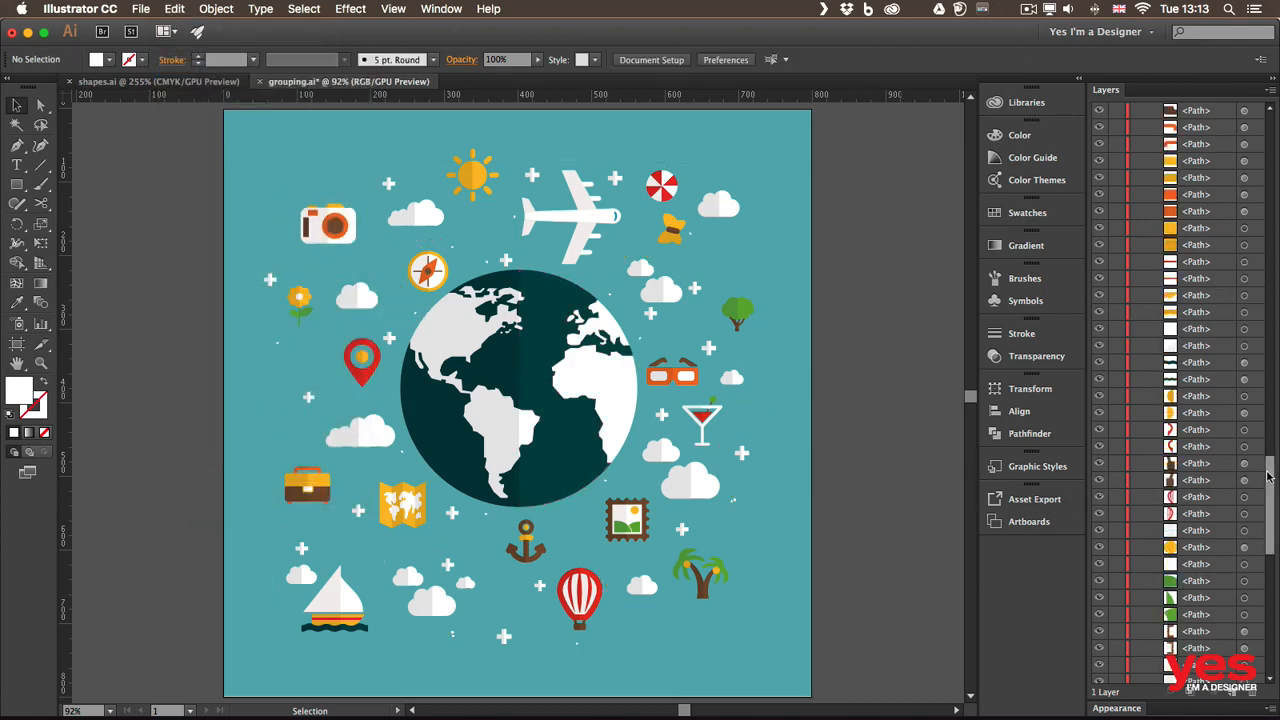
- Collapse Layer 1 in the layer list and create a new layer above it
{"action": "left_click_drag", "start_coordinate": [1270, 470], "coordinate": [1266, 112]}
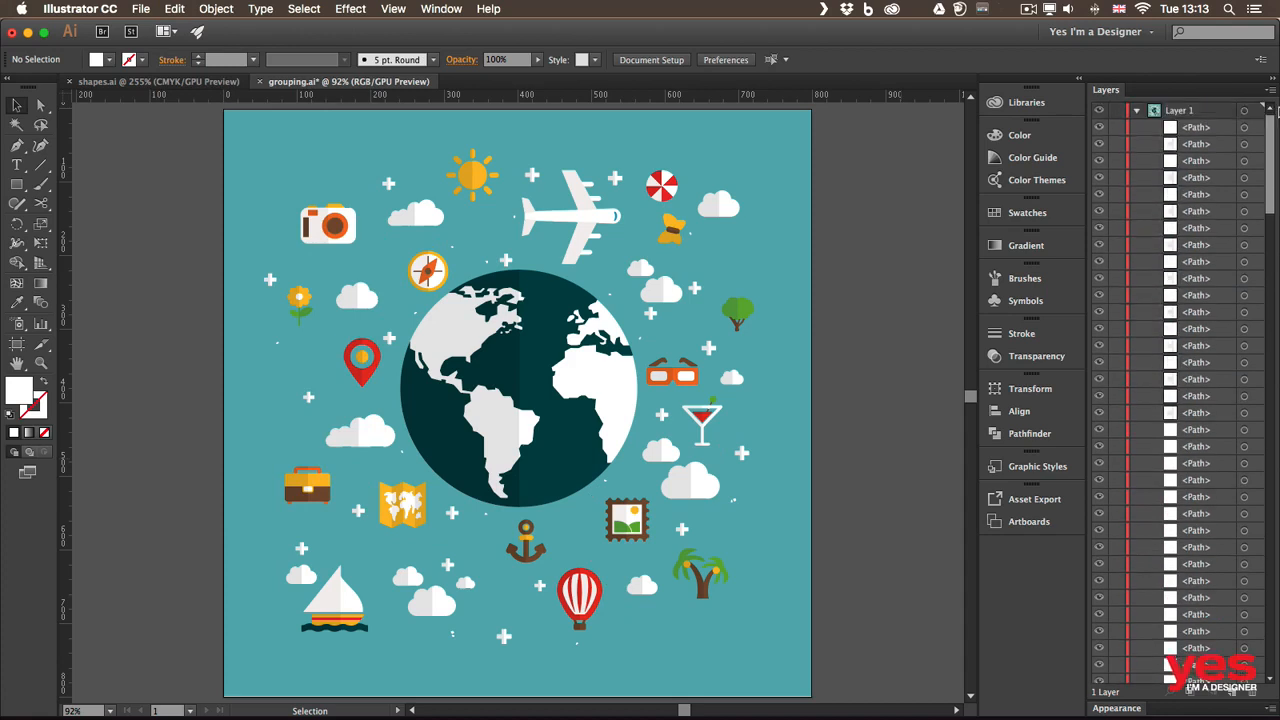
{"action": "left_click", "coordinate": [1137, 111]}
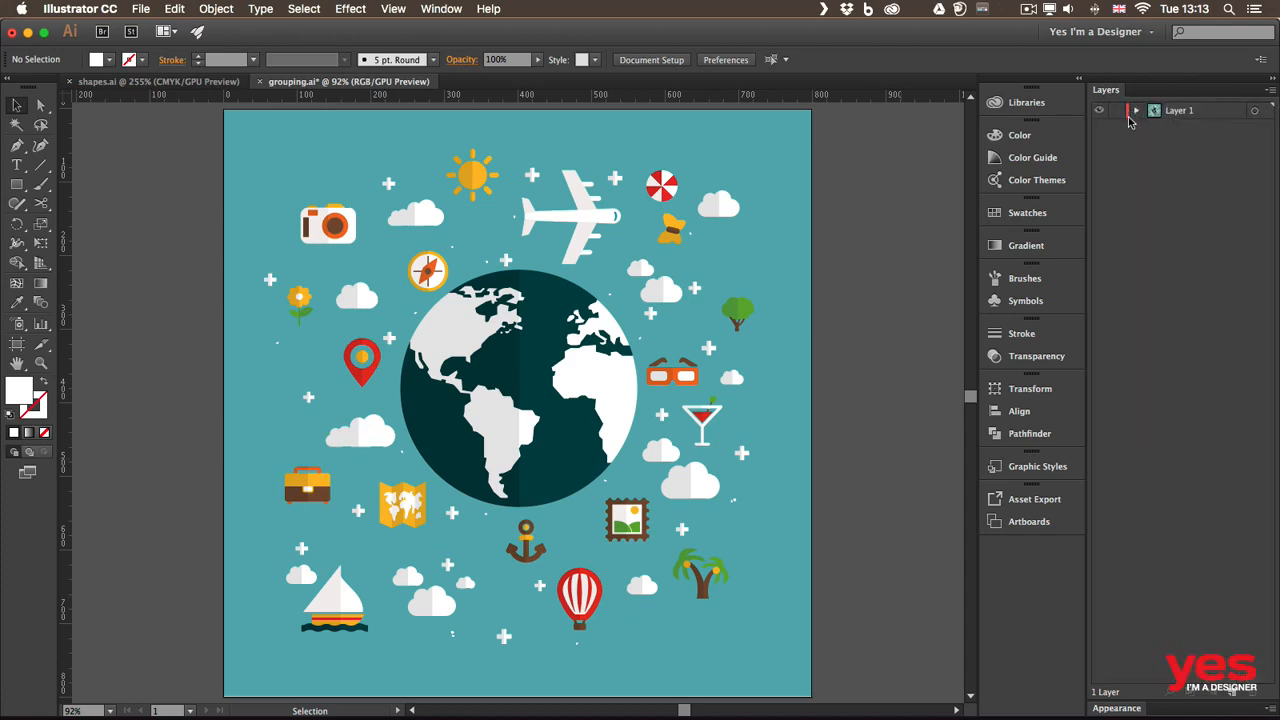
{"action": "left_click", "coordinate": [1136, 111]}
{"action": "left_click", "coordinate": [1136, 111]}
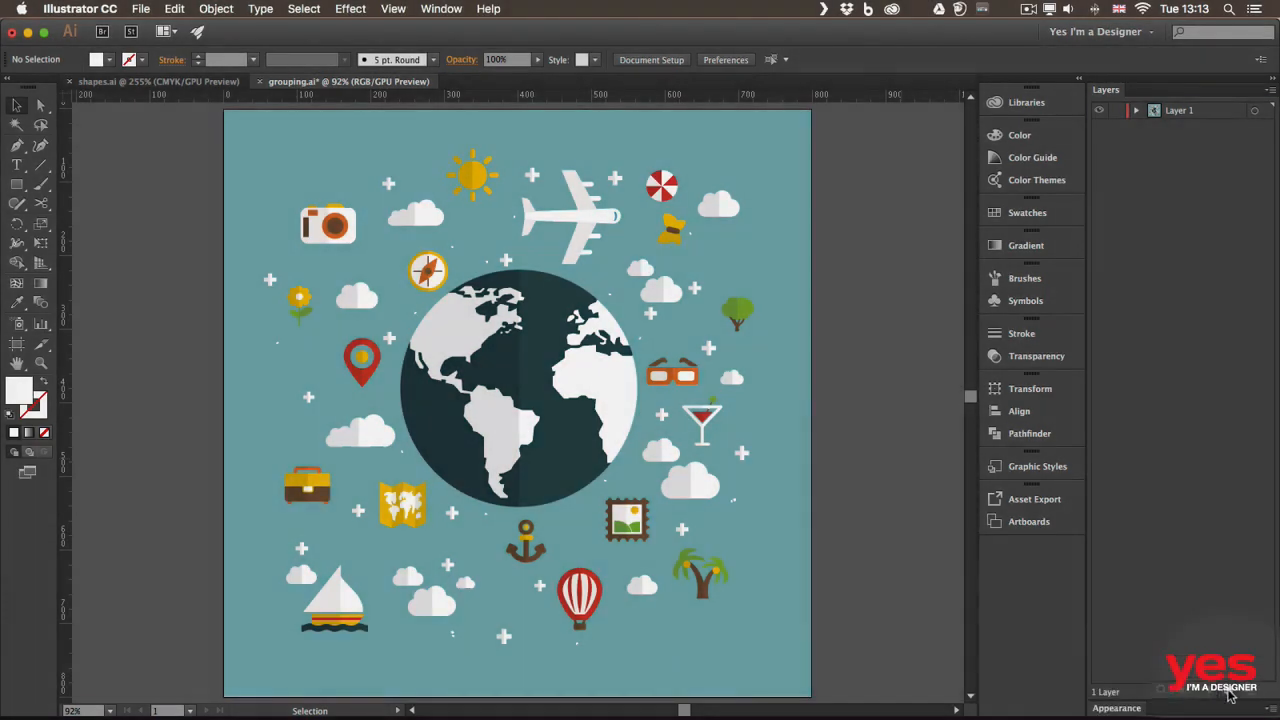
{"action": "left_click", "coordinate": [1232, 692]}
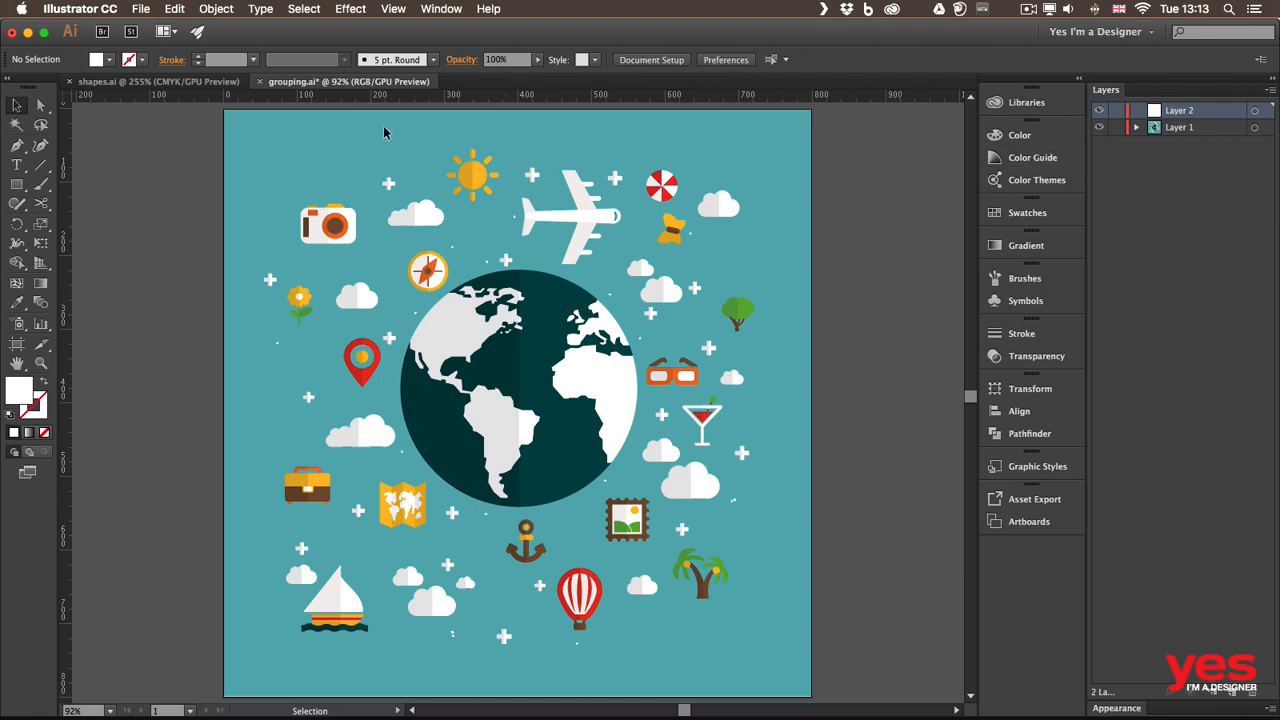
- Paste the cut route lines in front on the new layer and name that layer "directions"
{"action": "left_click", "coordinate": [173, 8]}
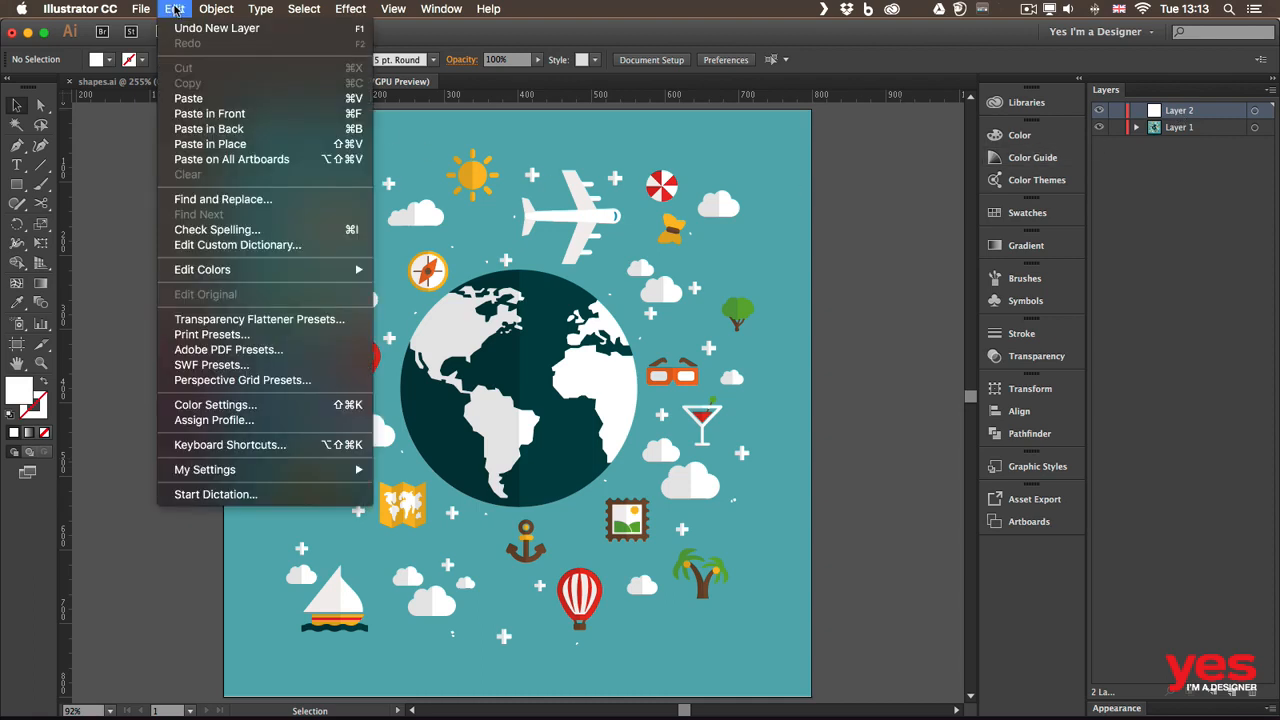
{"action": "left_click", "coordinate": [247, 116]}
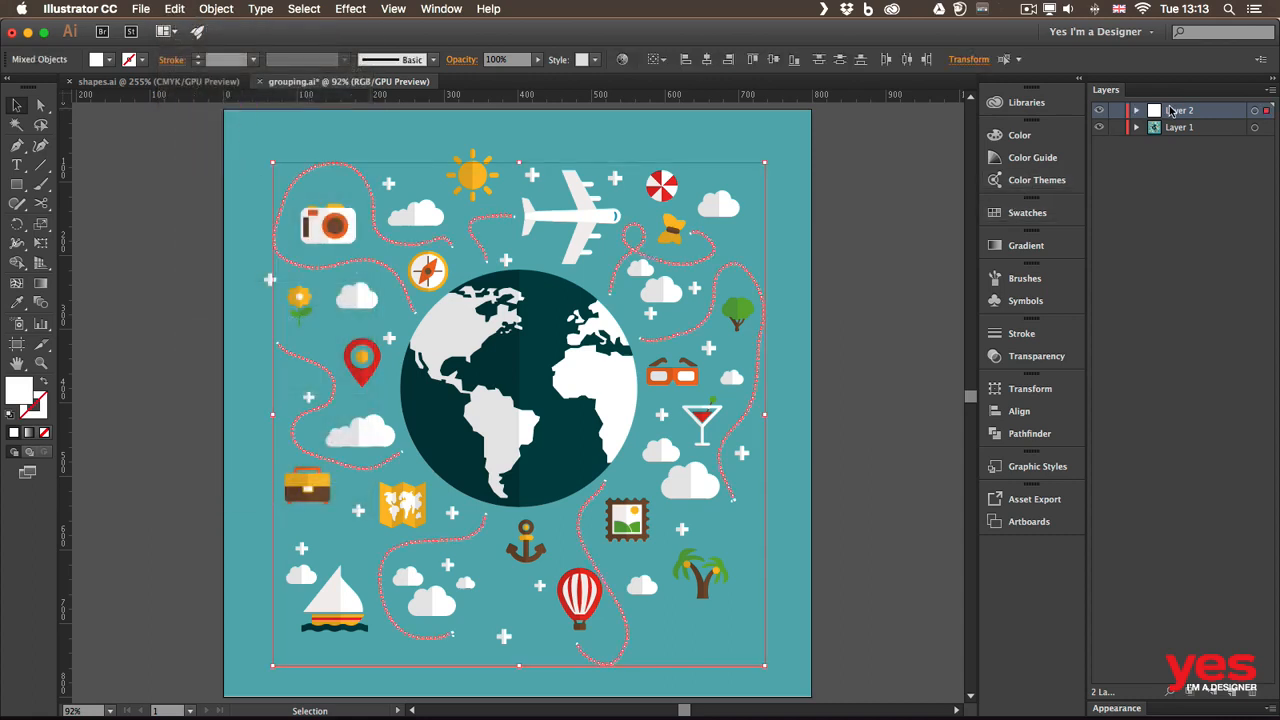
{"action": "double_click", "coordinate": [1178, 112]}
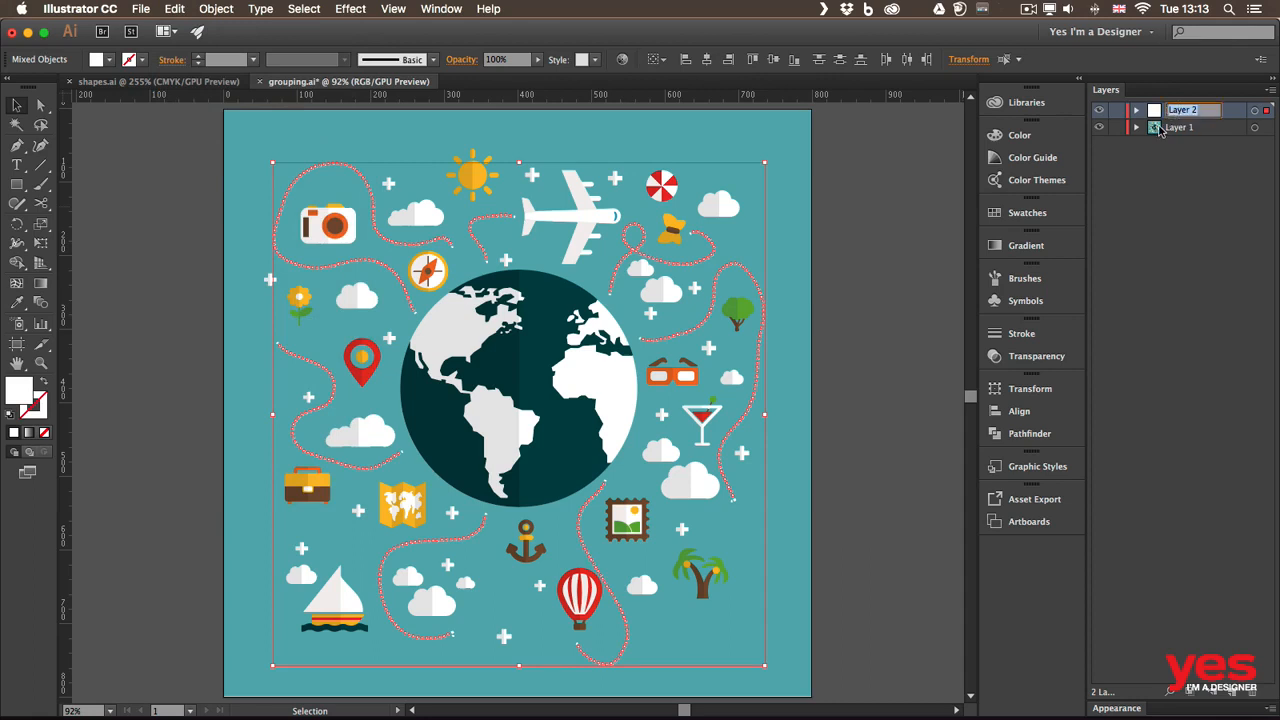
{"action": "type", "text": "d"}
{"action": "key", "text": "Return"}
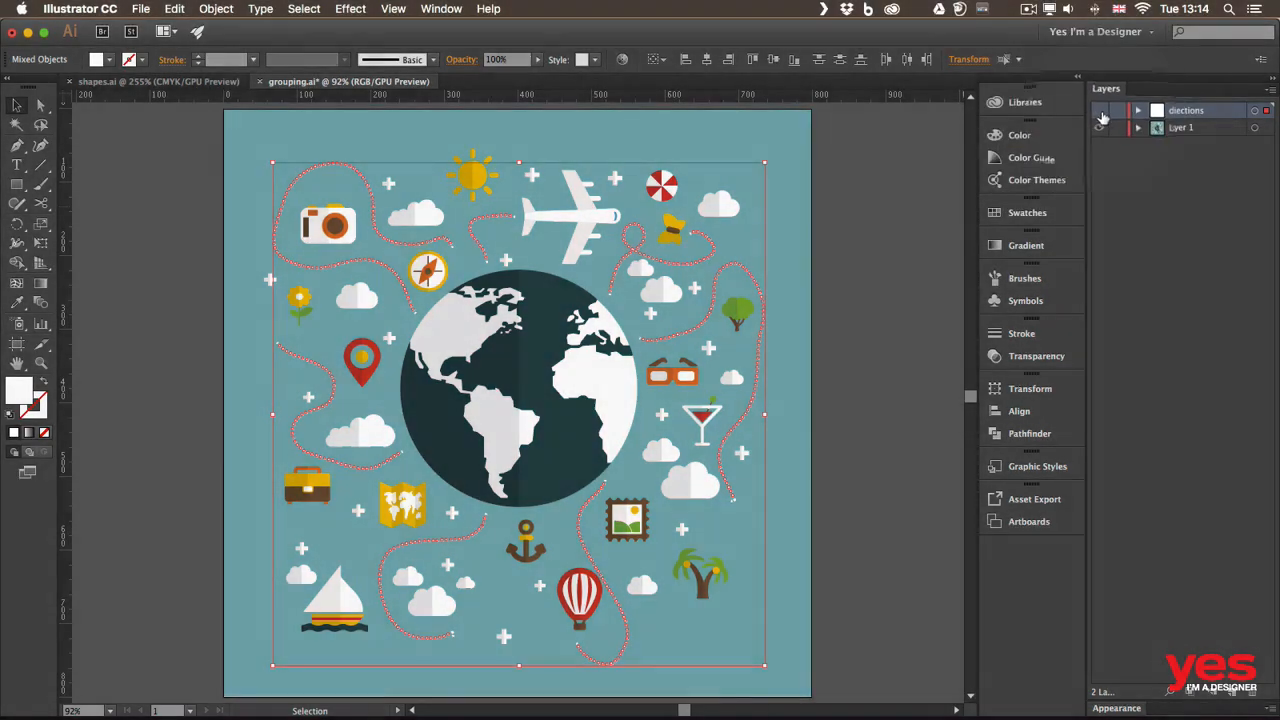
- Toggle the visibility of the directions layer and of Layer 1 to check what each contains
{"action": "left_click", "coordinate": [1100, 114]}
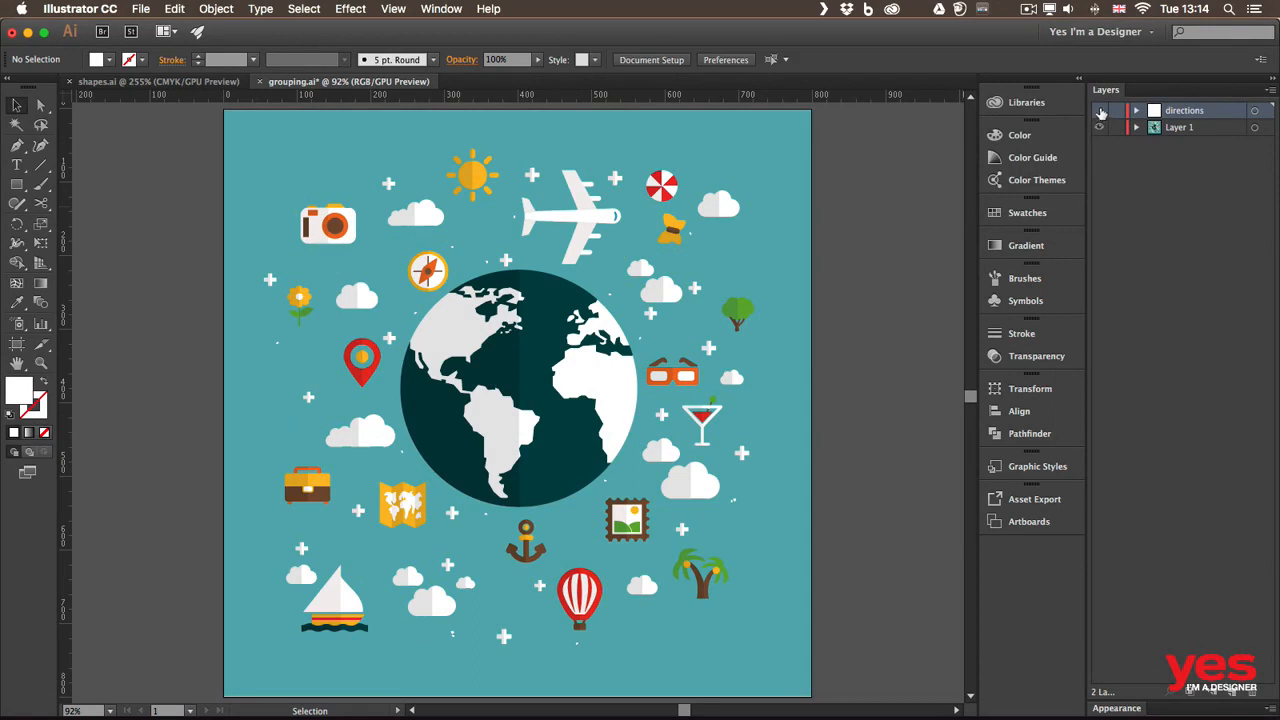
{"action": "left_click", "coordinate": [1101, 114]}
{"action": "left_click", "coordinate": [1101, 113]}
{"action": "left_click", "coordinate": [1101, 113]}
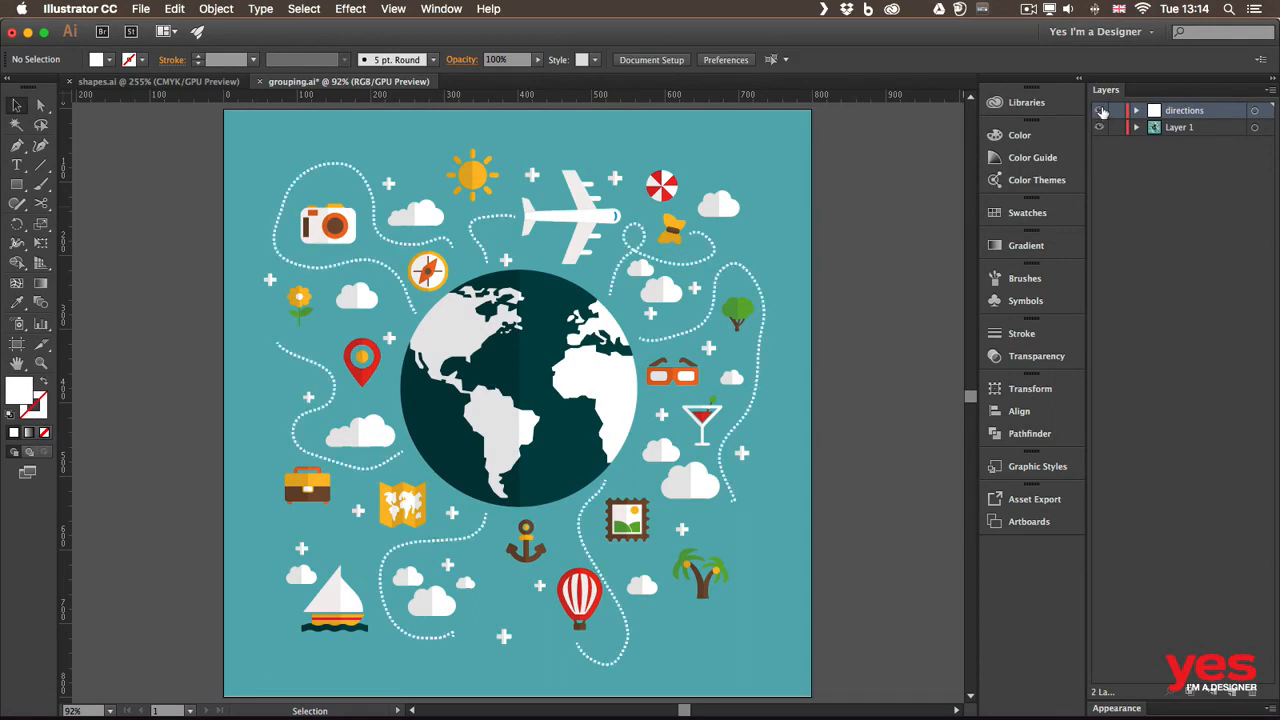
{"action": "left_click", "coordinate": [1101, 128]}
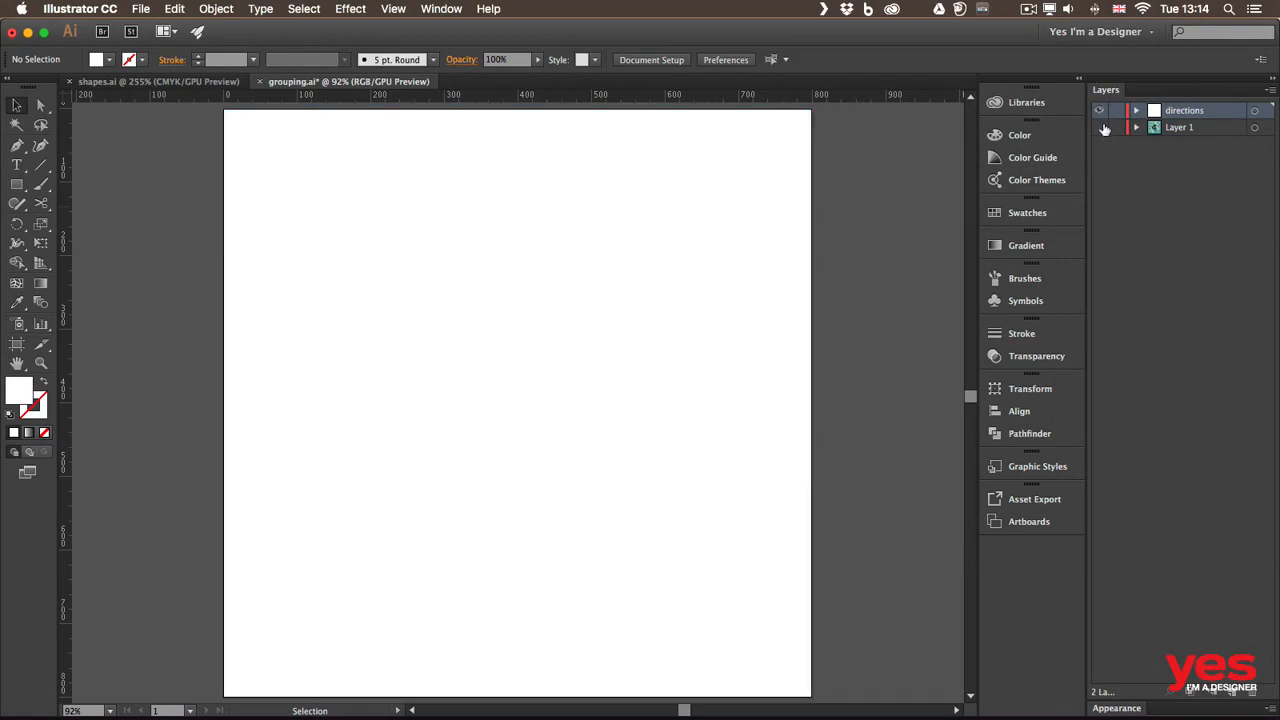
{"action": "left_click", "coordinate": [1101, 128]}
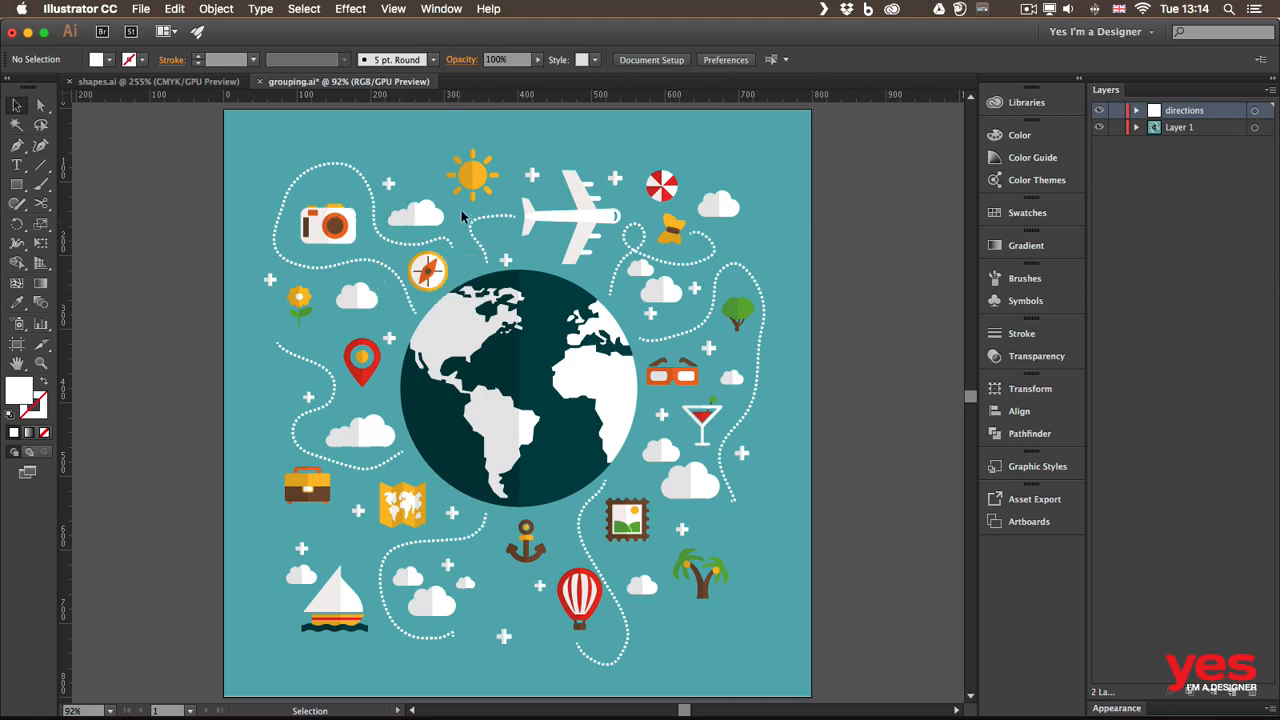
- Nudge the dotted line beside the airplane's tail, and lock Layer 1
{"action": "mouse_move", "coordinate": [483, 221]}
{"action": "left_mouse_down"}
{"action": "mouse_move", "coordinate": [472, 226]}
{"action": "mouse_move", "coordinate": [482, 222]}
{"action": "left_mouse_up"}
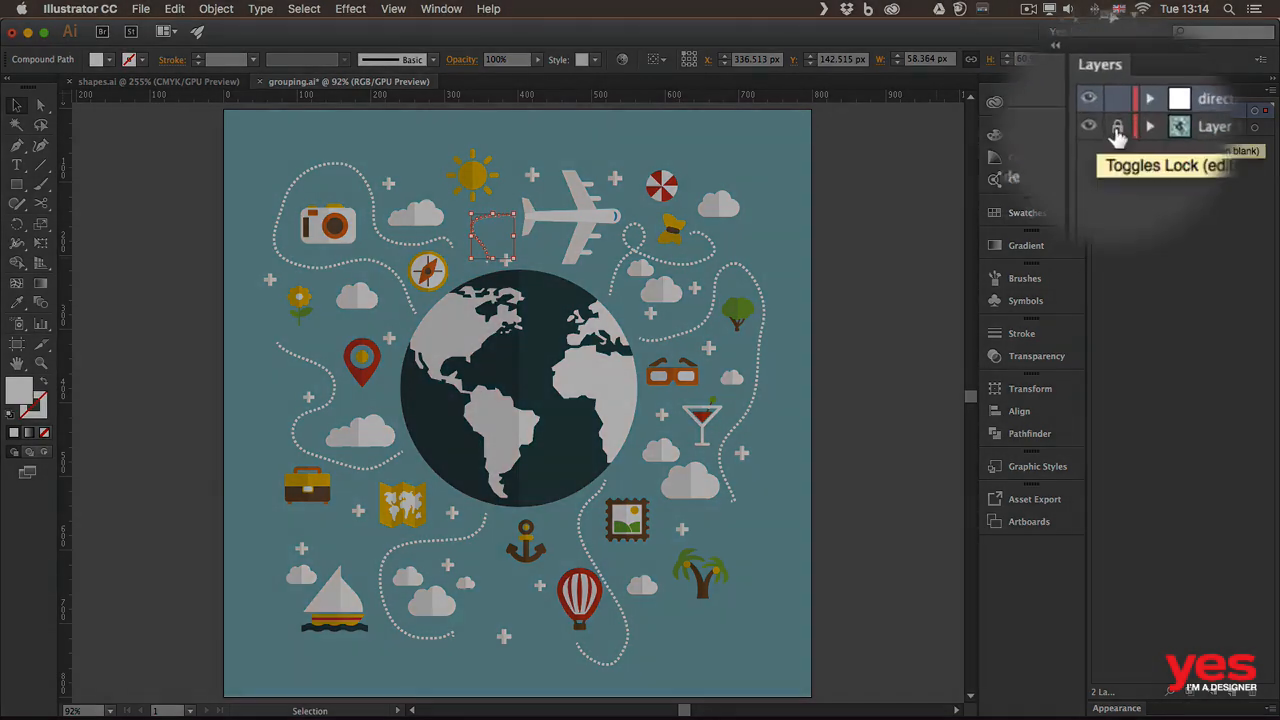
{"action": "left_click", "coordinate": [1116, 127]}
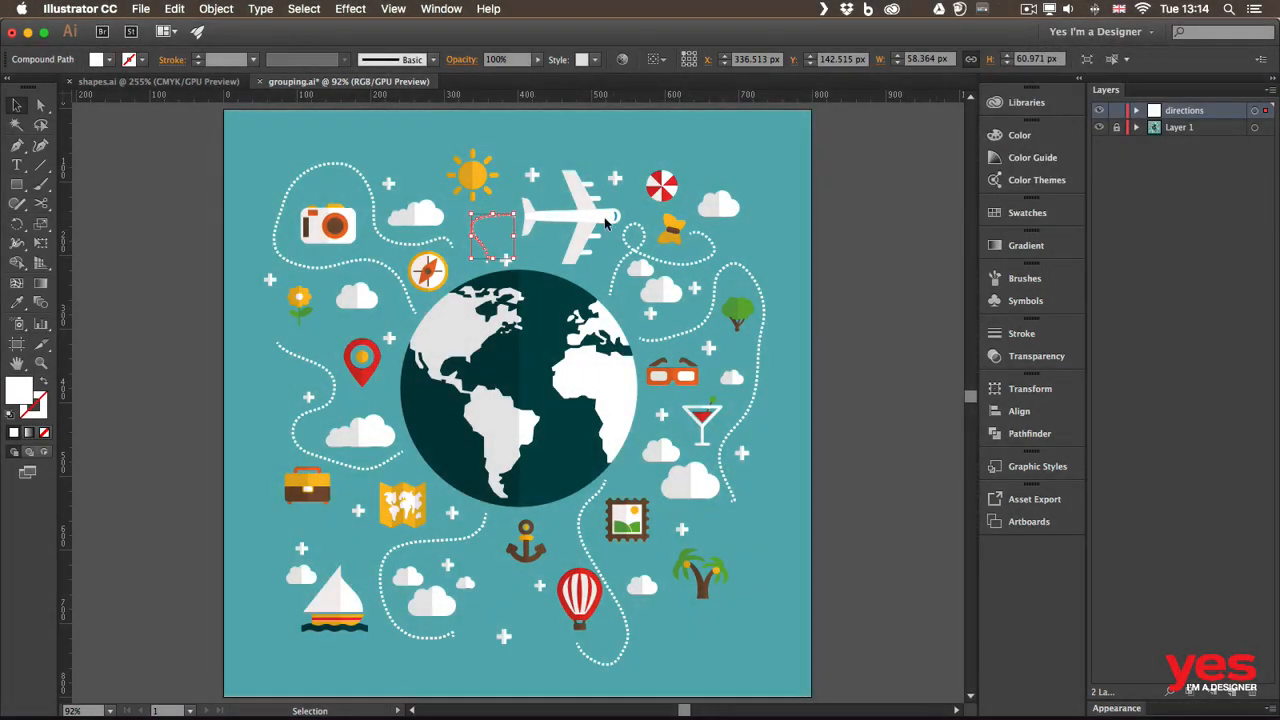
{"action": "left_click", "coordinate": [555, 248]}
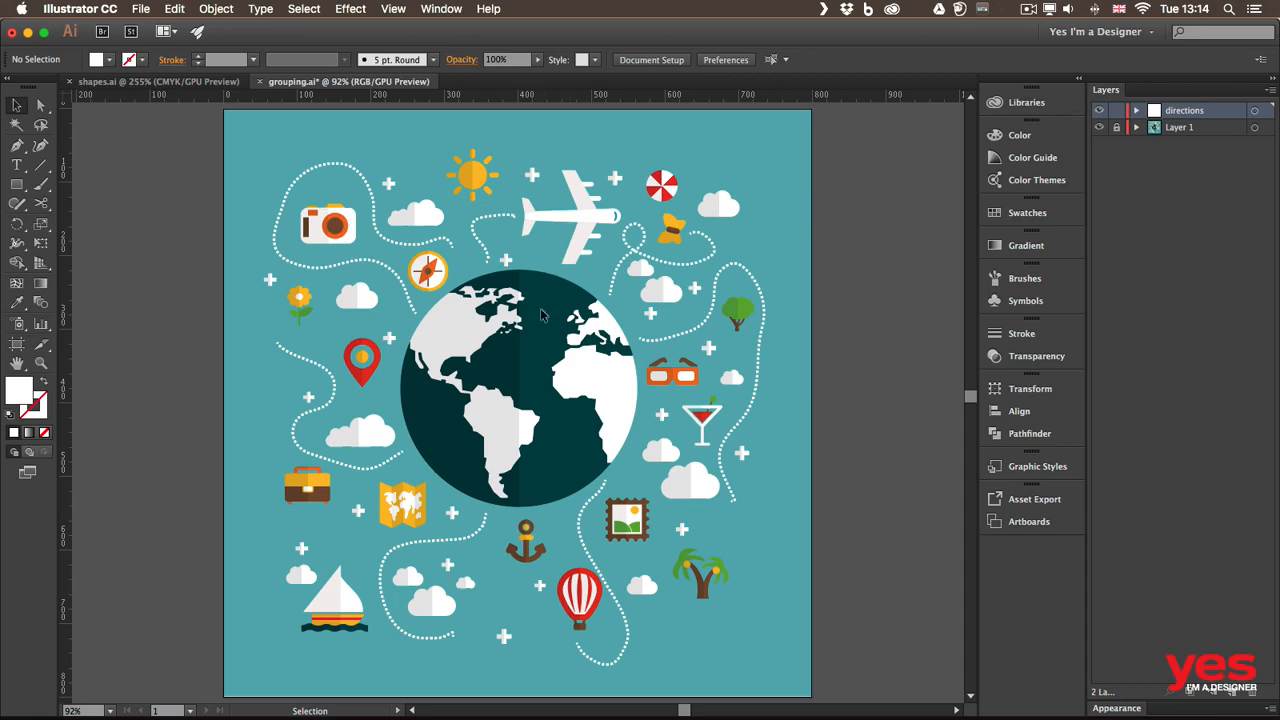
- Shift the dotted lines beside the tree and behind the balloon slightly, and clear the selection
{"action": "left_click_drag", "start_coordinate": [717, 308], "coordinate": [701, 329]}
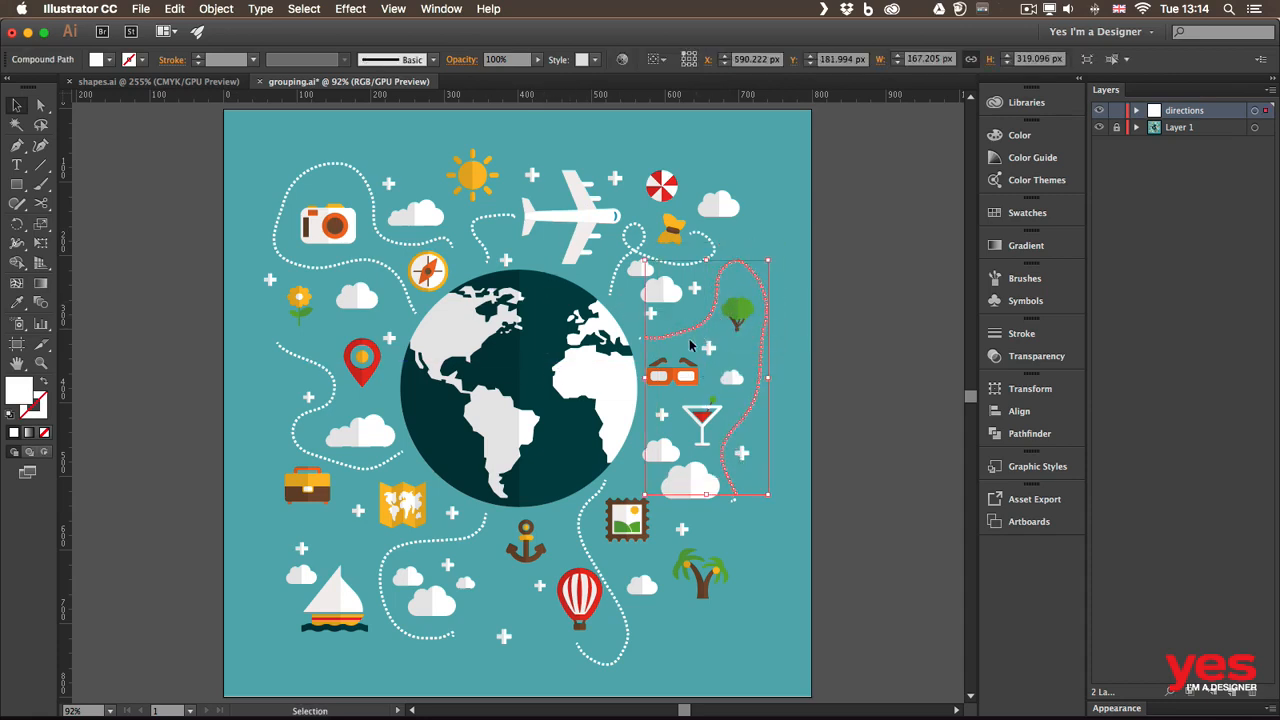
{"action": "left_click_drag", "start_coordinate": [597, 570], "coordinate": [606, 573]}
{"action": "left_click", "coordinate": [819, 500]}
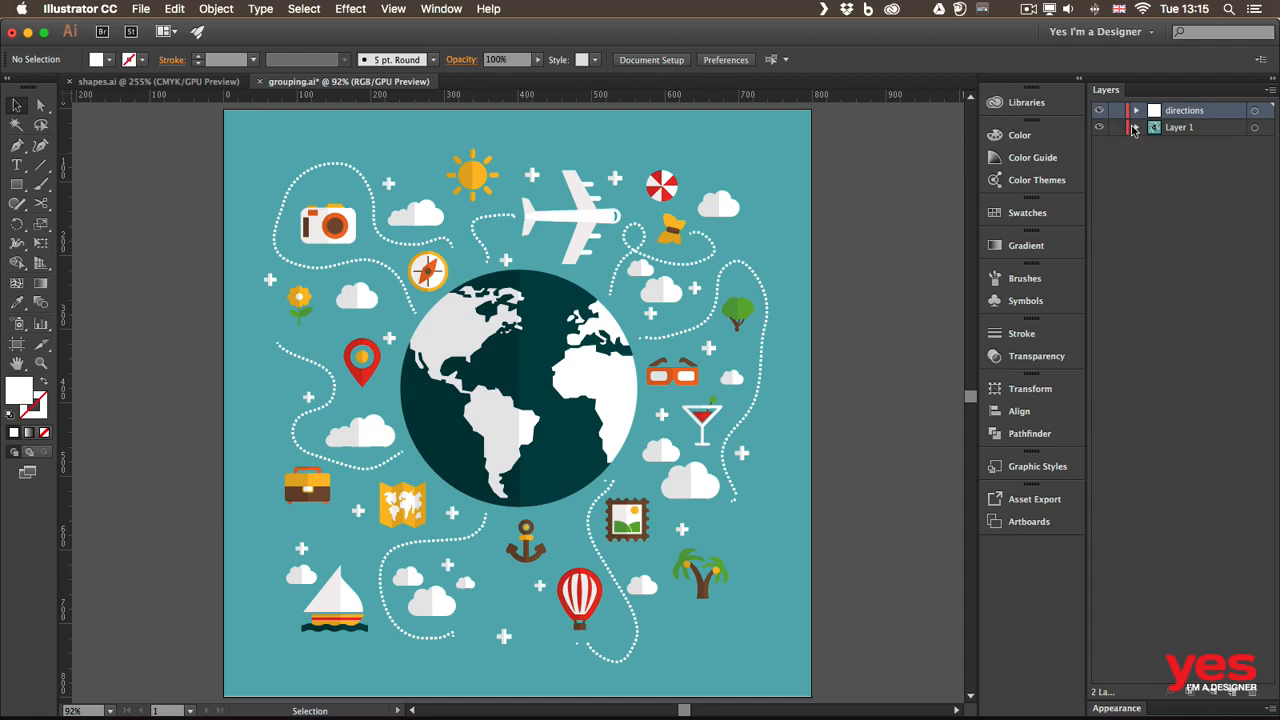
- Unlock all locked objects to release the illustration's background
{"action": "left_click", "coordinate": [216, 8]}
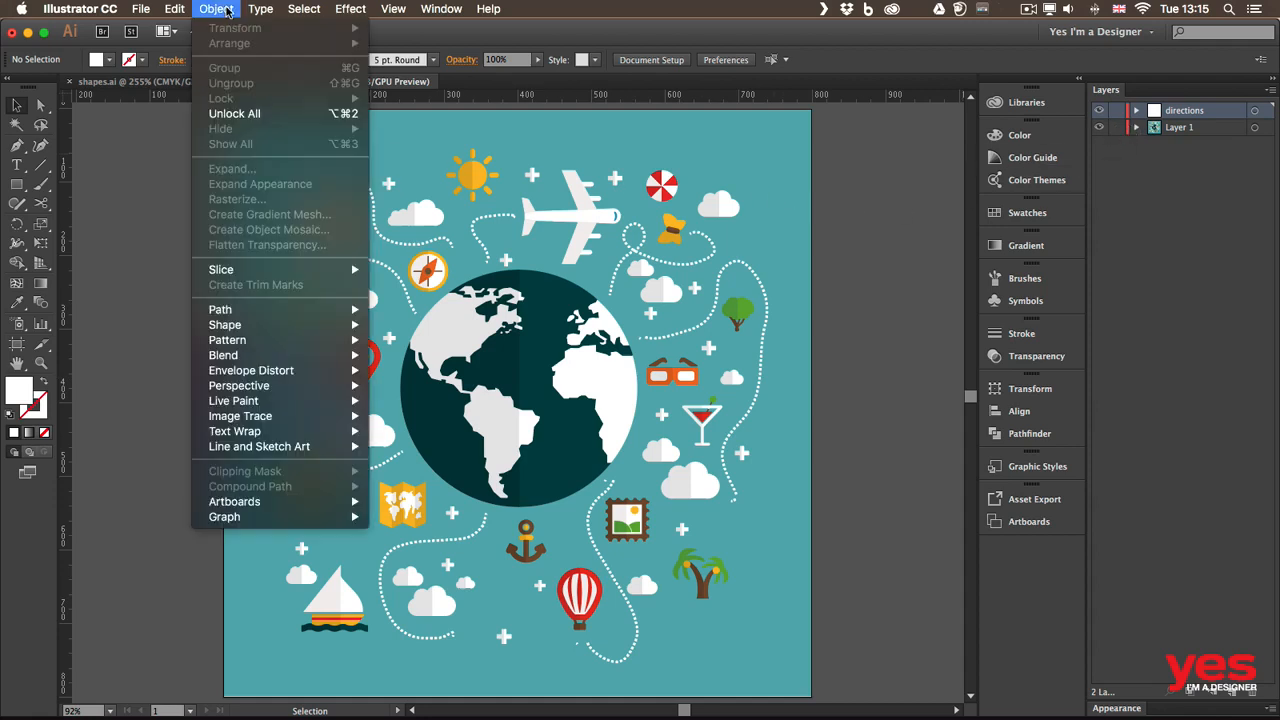
{"action": "left_click", "coordinate": [251, 116]}
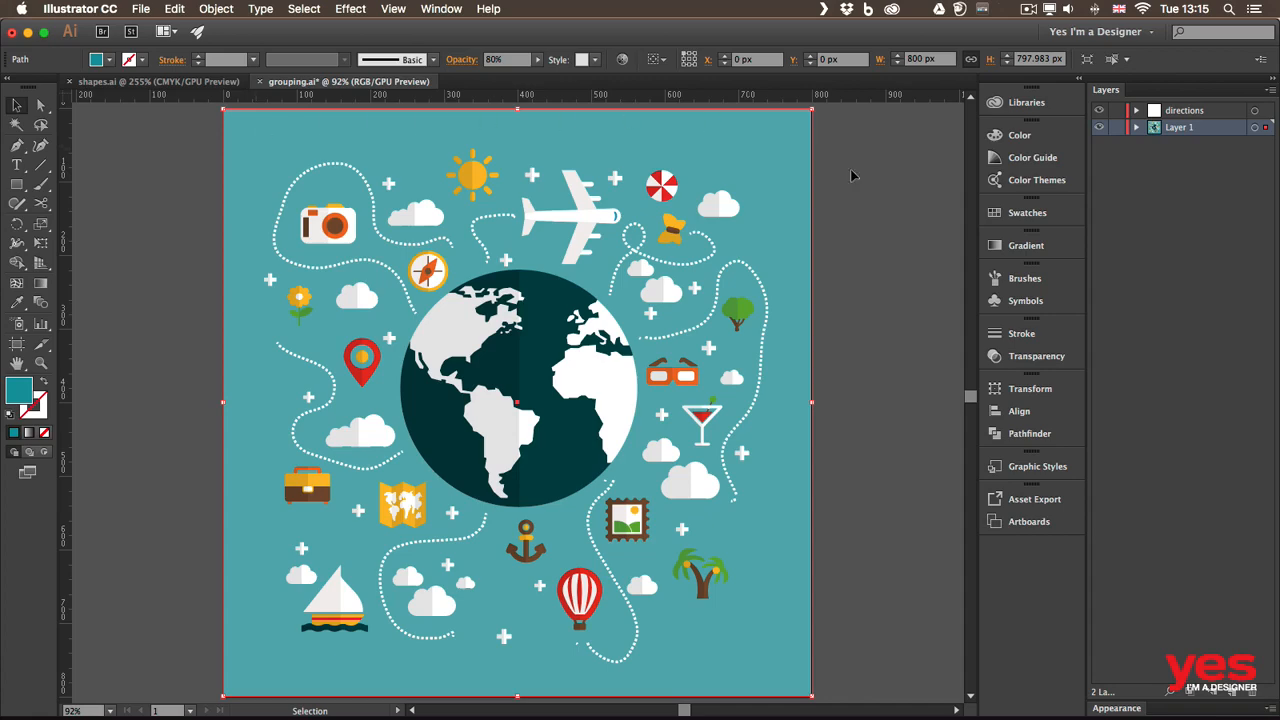
- Cut the teal background rectangle from the artwork and create a new layer named background
{"action": "left_click", "coordinate": [172, 9]}
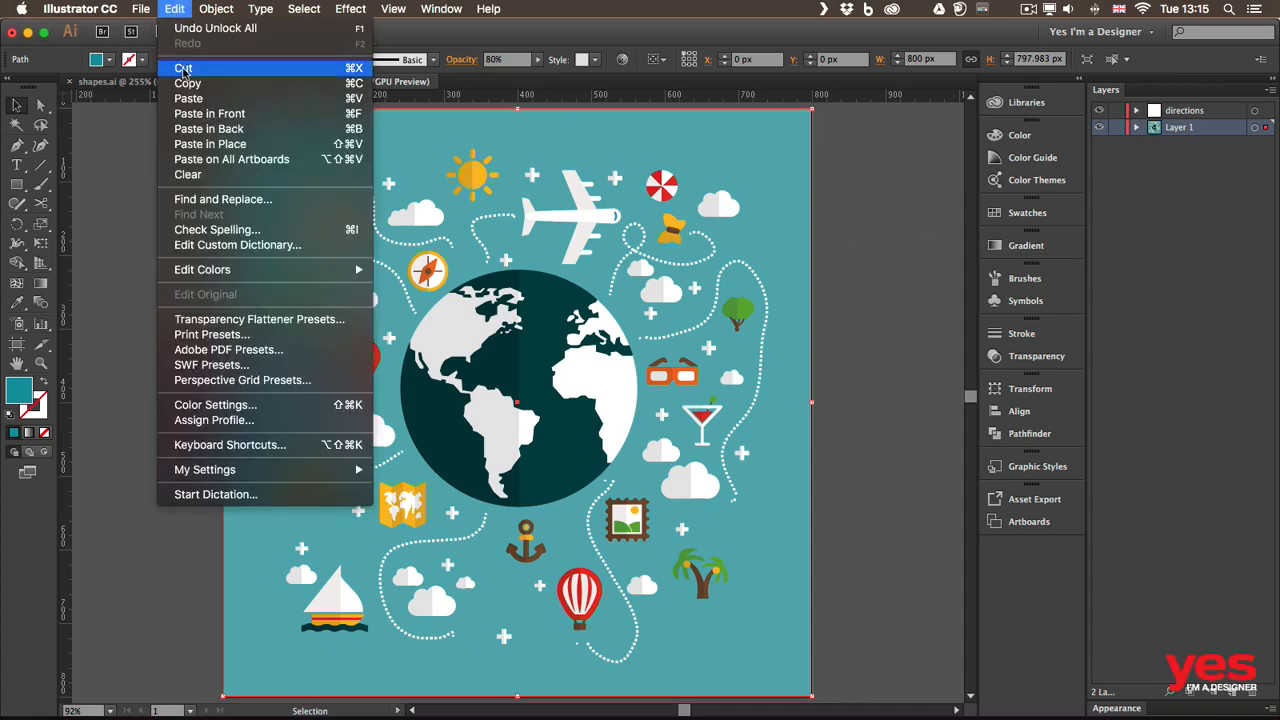
{"action": "left_click", "coordinate": [184, 65]}
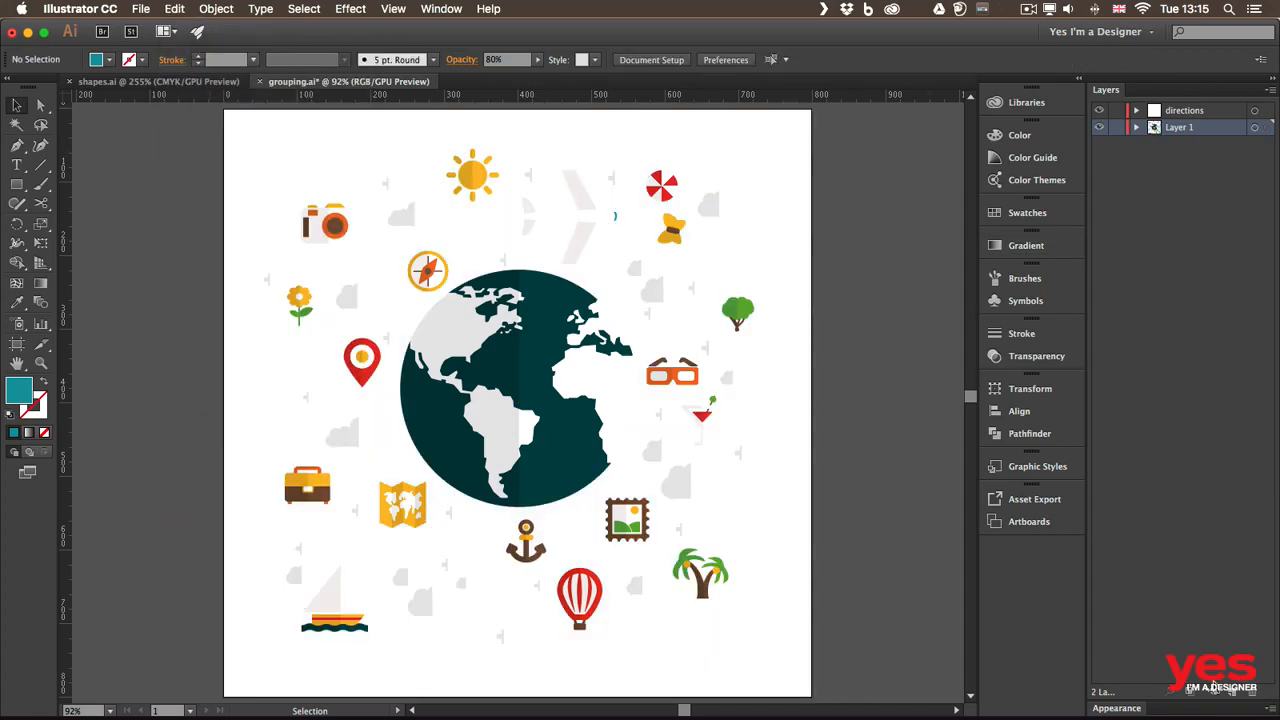
{"action": "left_click", "coordinate": [1232, 691]}
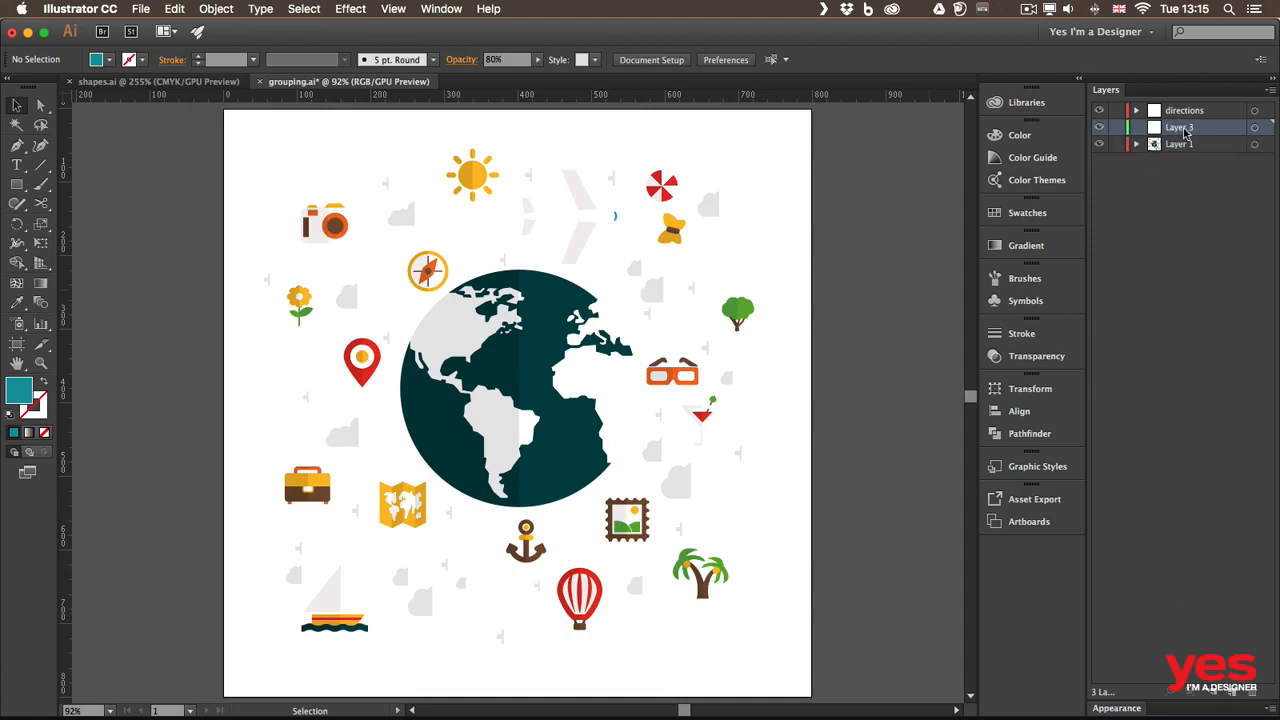
{"action": "double_click", "coordinate": [1180, 129]}
{"action": "type", "text": "bac"}
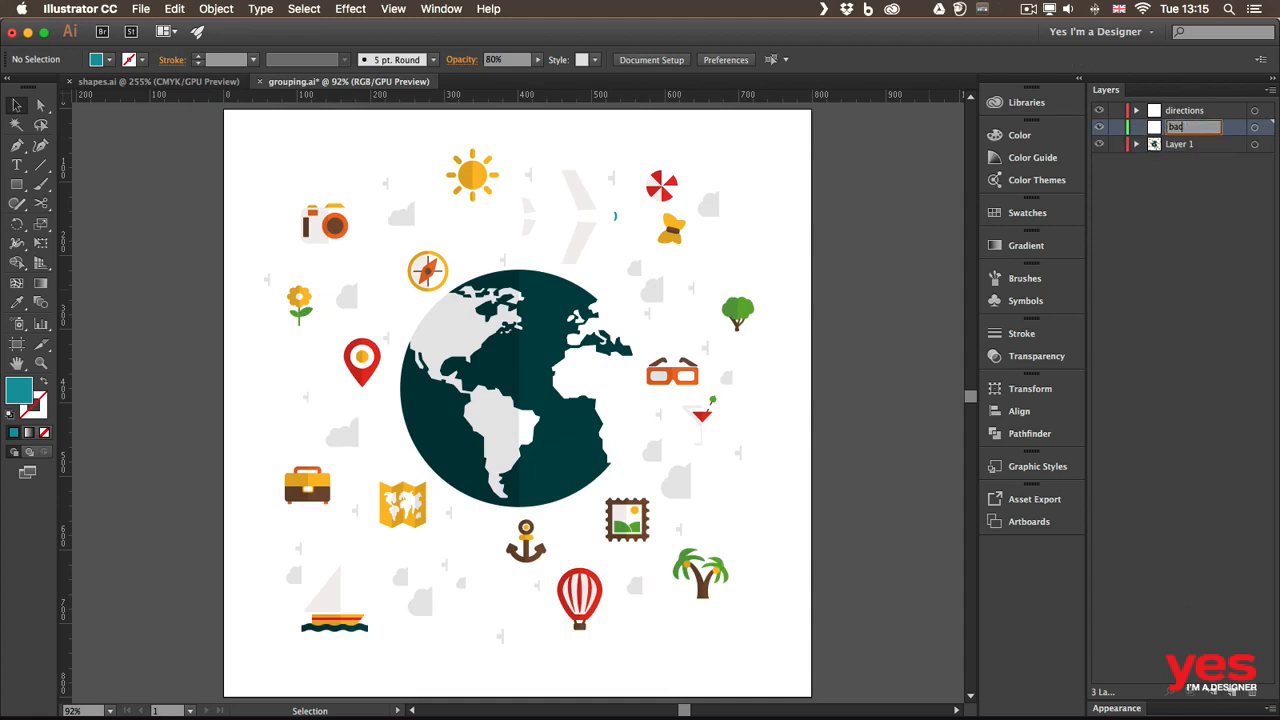
{"action": "type", "text": "kground"}
{"action": "key", "text": "Return"}
- Paste the cut rectangle in front on the background layer, and place that layer locked beneath Layer 1
{"action": "left_click", "coordinate": [174, 8]}
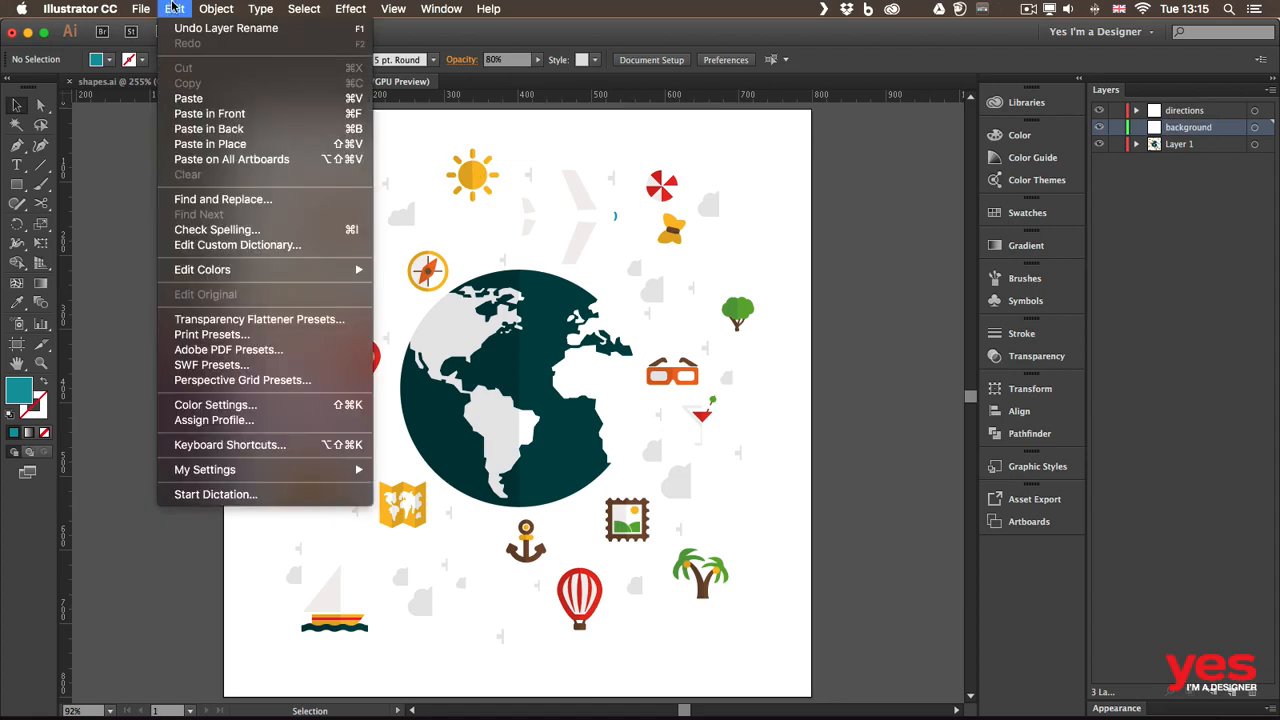
{"action": "left_click", "coordinate": [236, 117]}
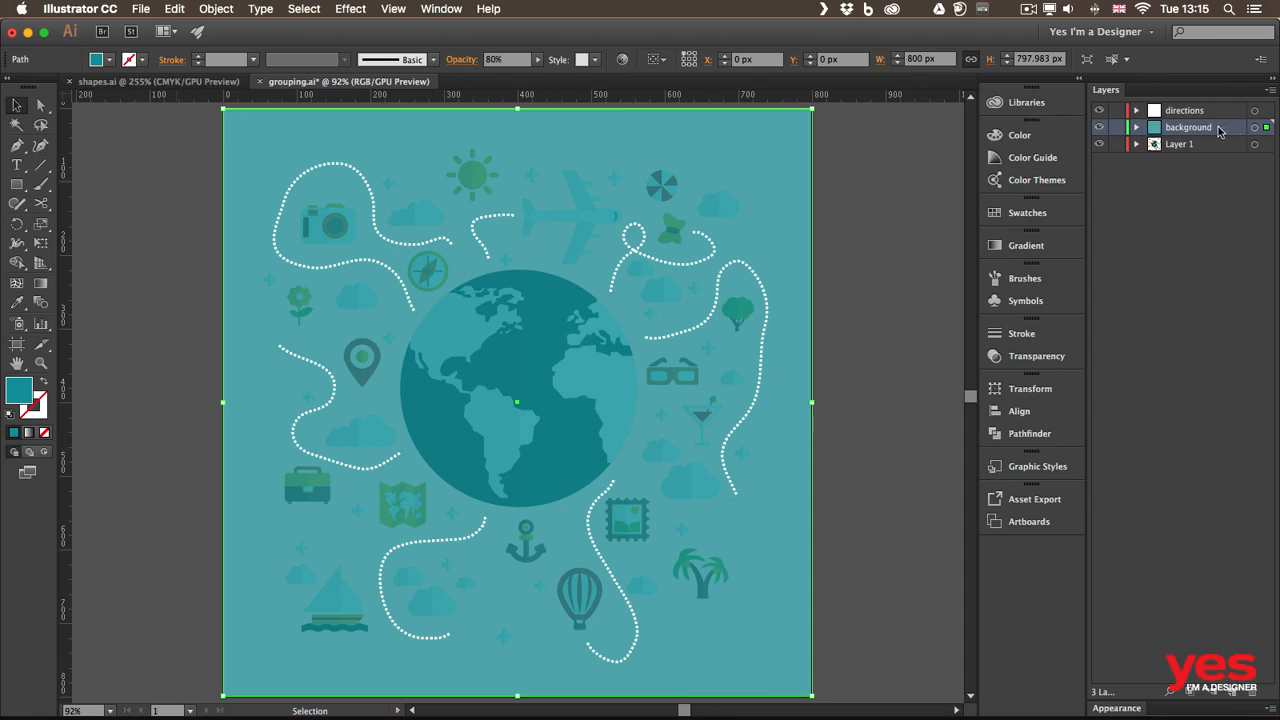
{"action": "left_click_drag", "start_coordinate": [1225, 130], "coordinate": [1228, 162]}
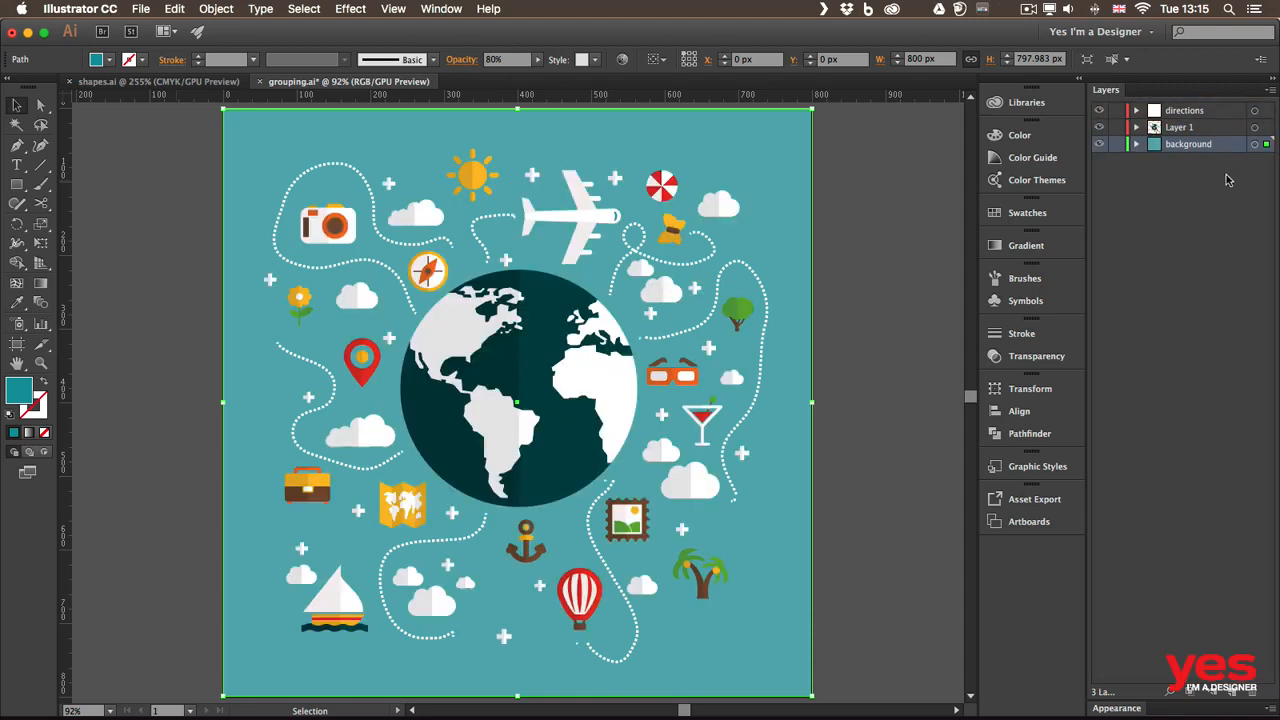
{"action": "left_click", "coordinate": [1117, 145]}
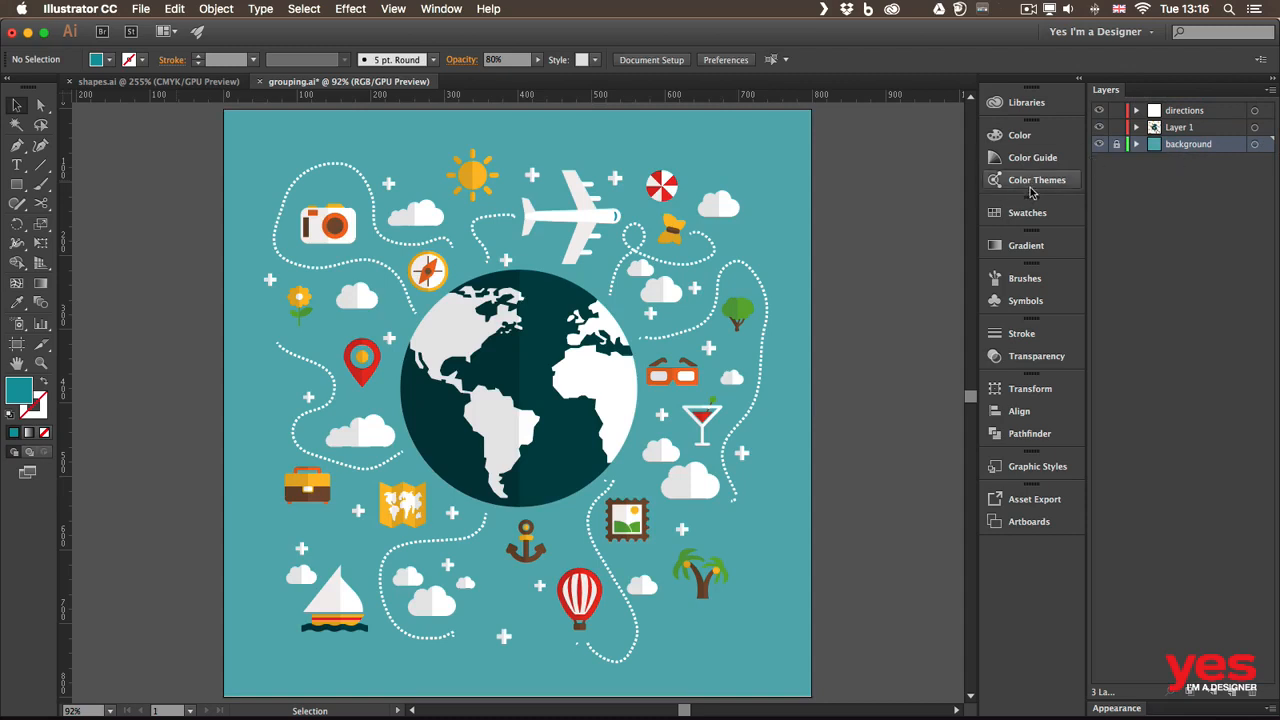
- Rename Layer 1 as travel icons and lock the directions layer
{"action": "double_click", "coordinate": [1176, 129]}
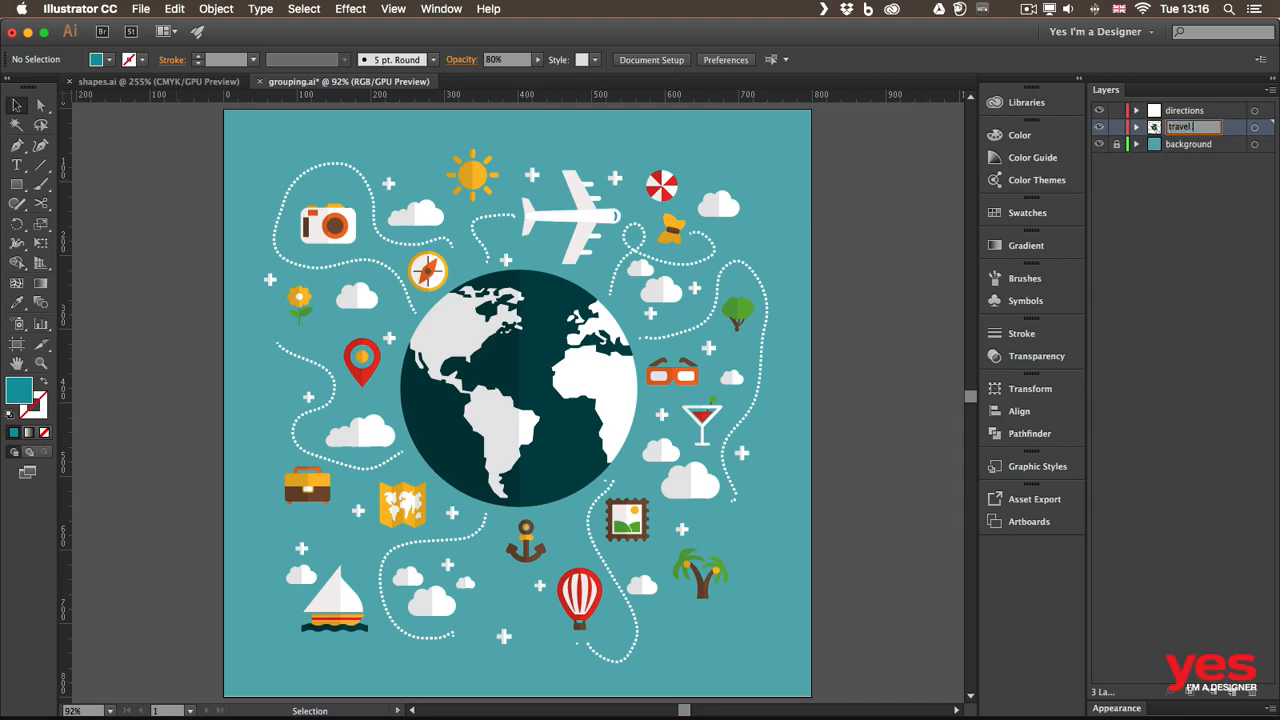
{"action": "key", "text": "Return"}
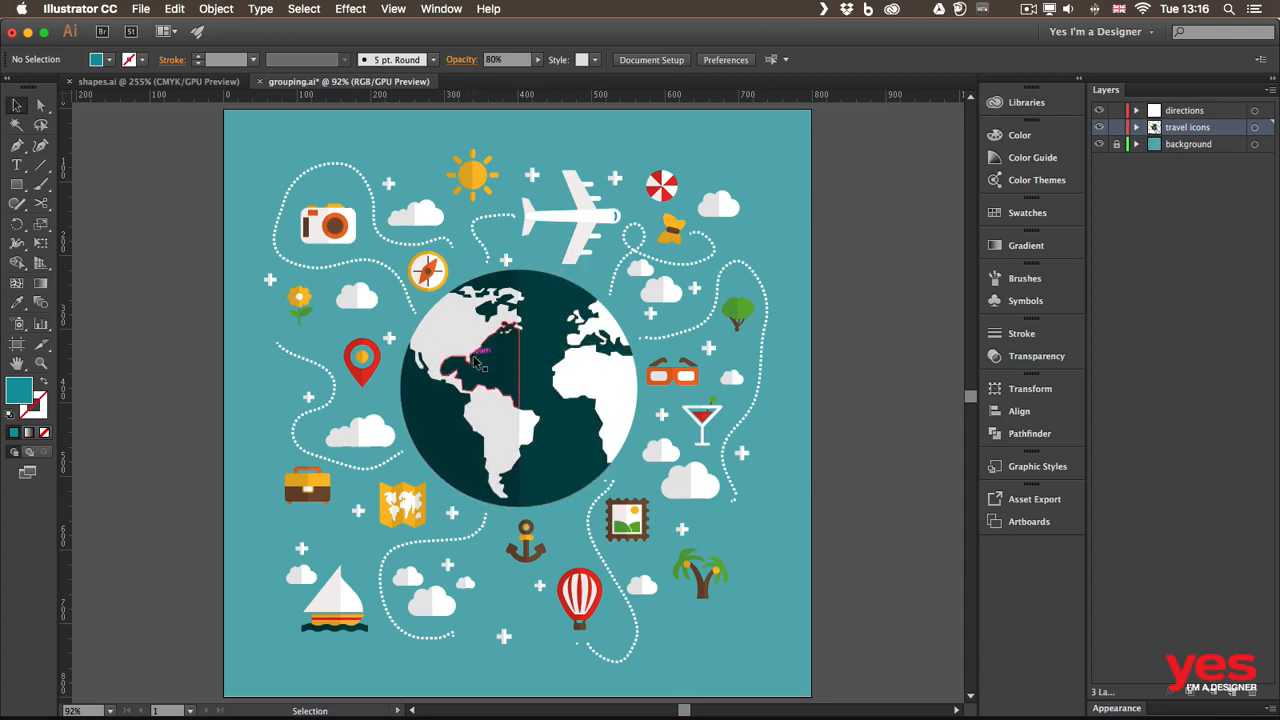
{"action": "left_click", "coordinate": [1115, 112]}
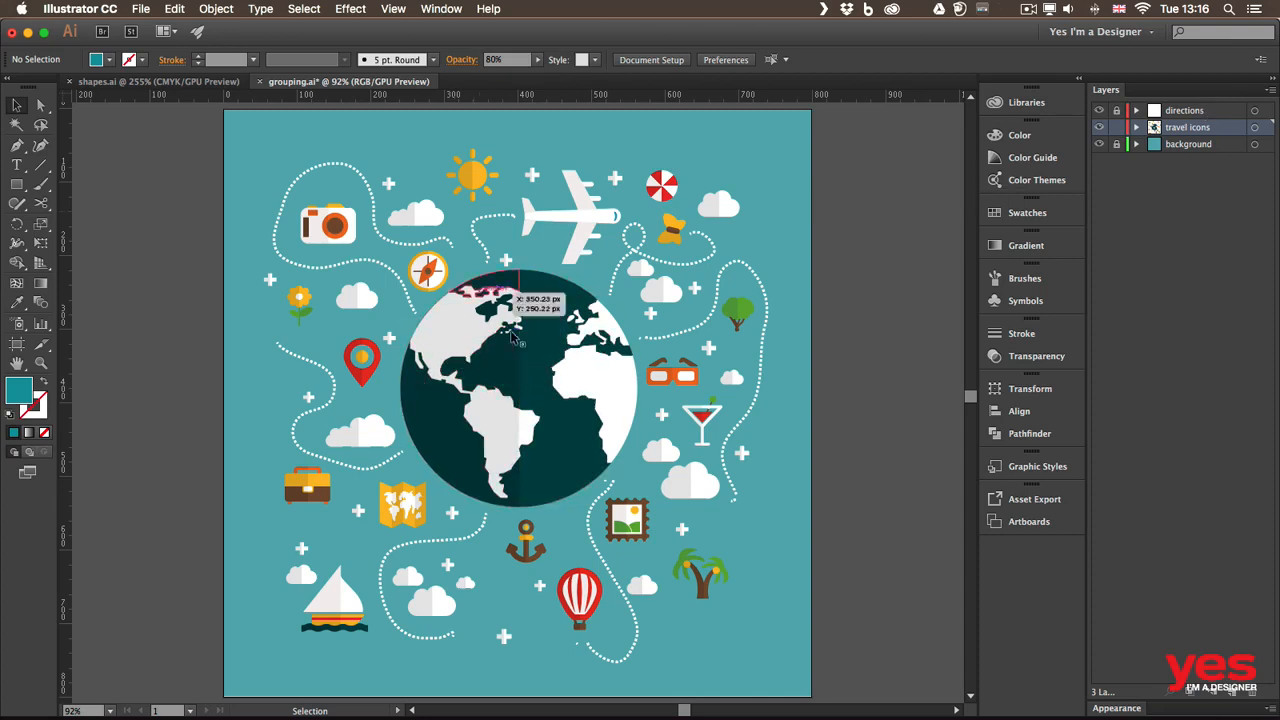
- Select all parts of the globe with the Lasso tool, excluding the small white plus sign above it
{"action": "left_click", "coordinate": [41, 124]}
{"action": "mouse_move", "coordinate": [467, 275]}
{"action": "left_mouse_down"}
{"action": "mouse_move", "coordinate": [421, 328]}
{"action": "mouse_move", "coordinate": [405, 433]}
{"action": "mouse_move", "coordinate": [430, 478]}
{"action": "mouse_move", "coordinate": [474, 510]}
{"action": "mouse_move", "coordinate": [542, 514]}
{"action": "mouse_move", "coordinate": [586, 491]}
{"action": "mouse_move", "coordinate": [636, 430]}
{"action": "mouse_move", "coordinate": [646, 364]}
{"action": "mouse_move", "coordinate": [594, 290]}
{"action": "mouse_move", "coordinate": [540, 268]}
{"action": "mouse_move", "coordinate": [465, 278]}
{"action": "left_mouse_up"}
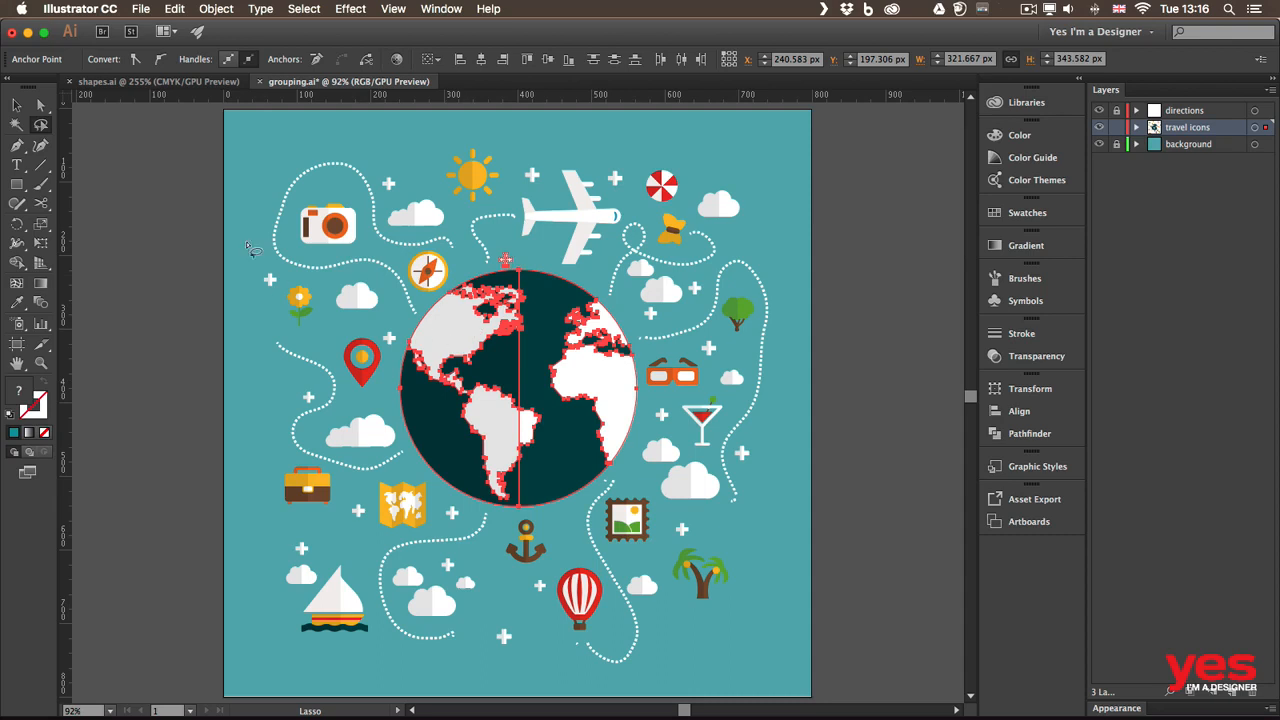
{"action": "left_click", "coordinate": [15, 106]}
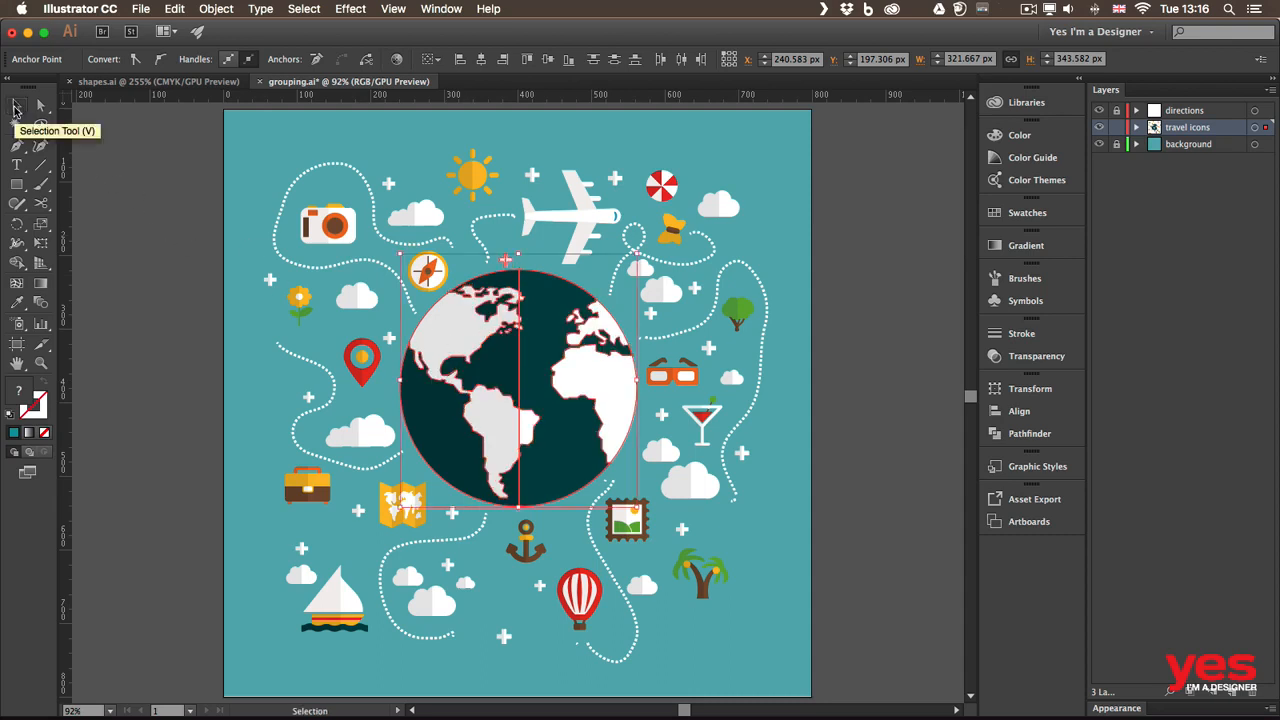
{"action": "left_click", "coordinate": [506, 264]}
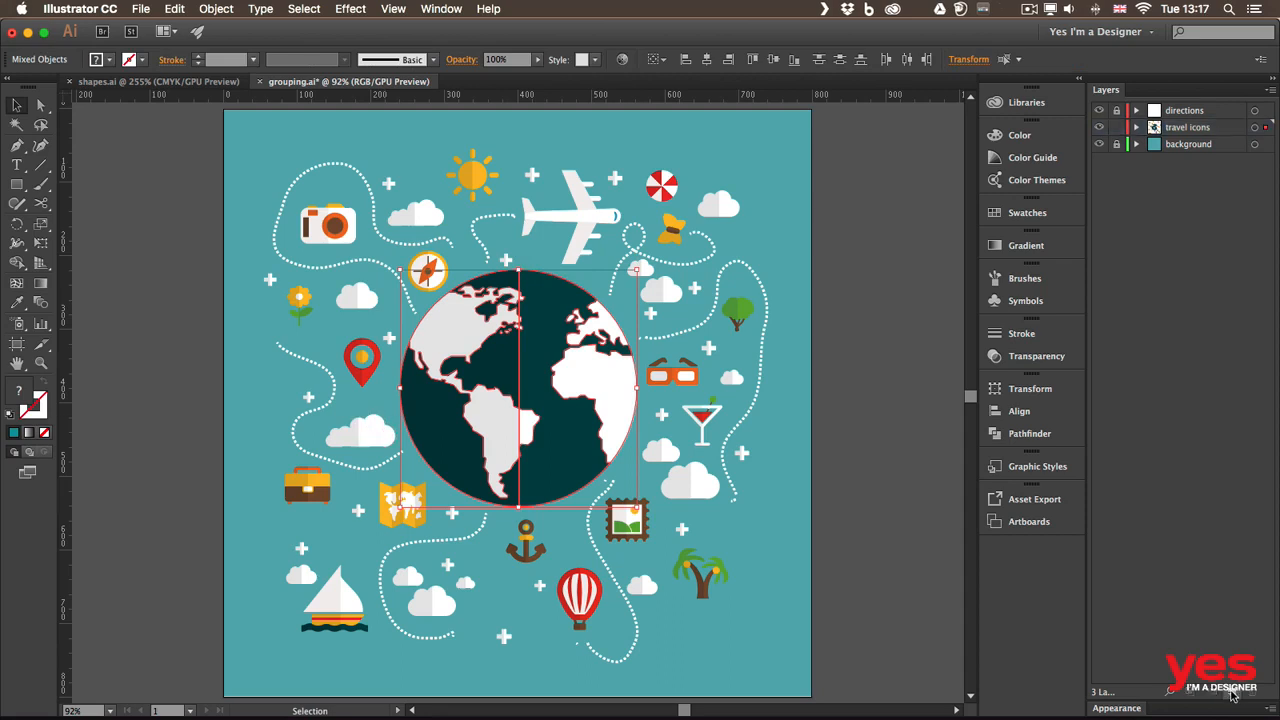
- Create a new layer named globe above the travel icons layer
{"action": "left_click", "coordinate": [1236, 695]}
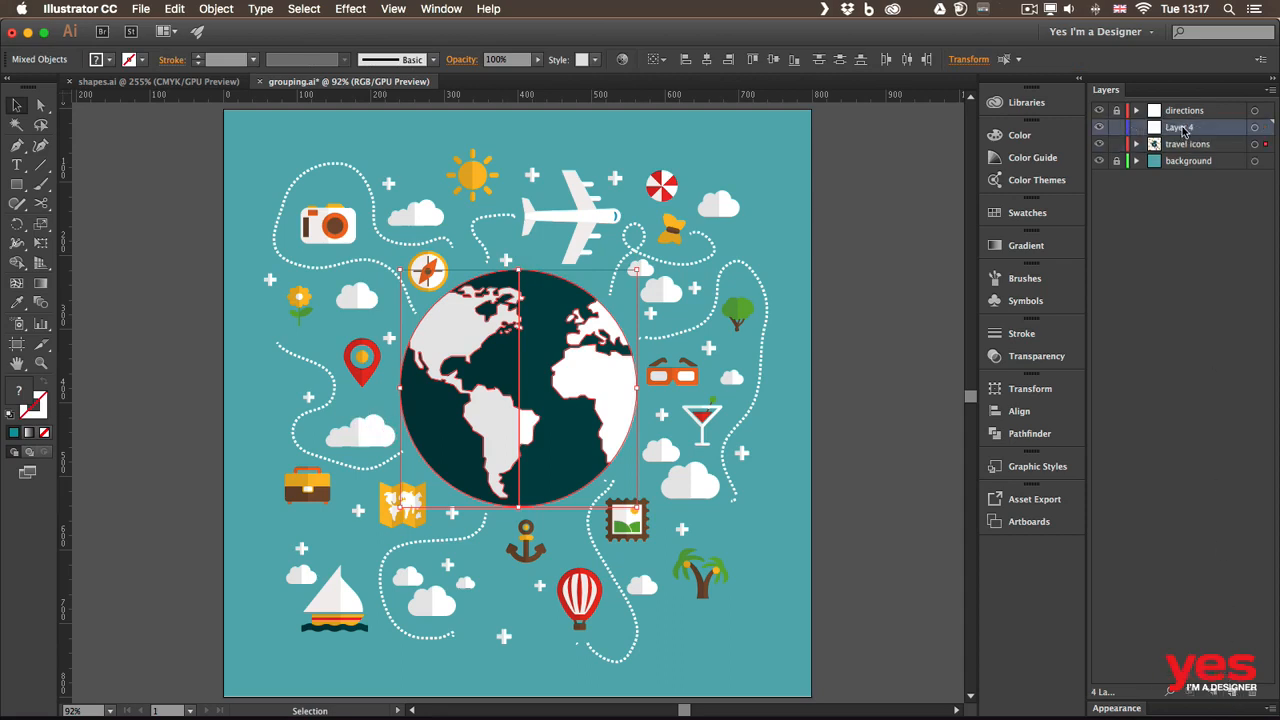
{"action": "double_click", "coordinate": [1182, 128]}
{"action": "type", "text": "d"}
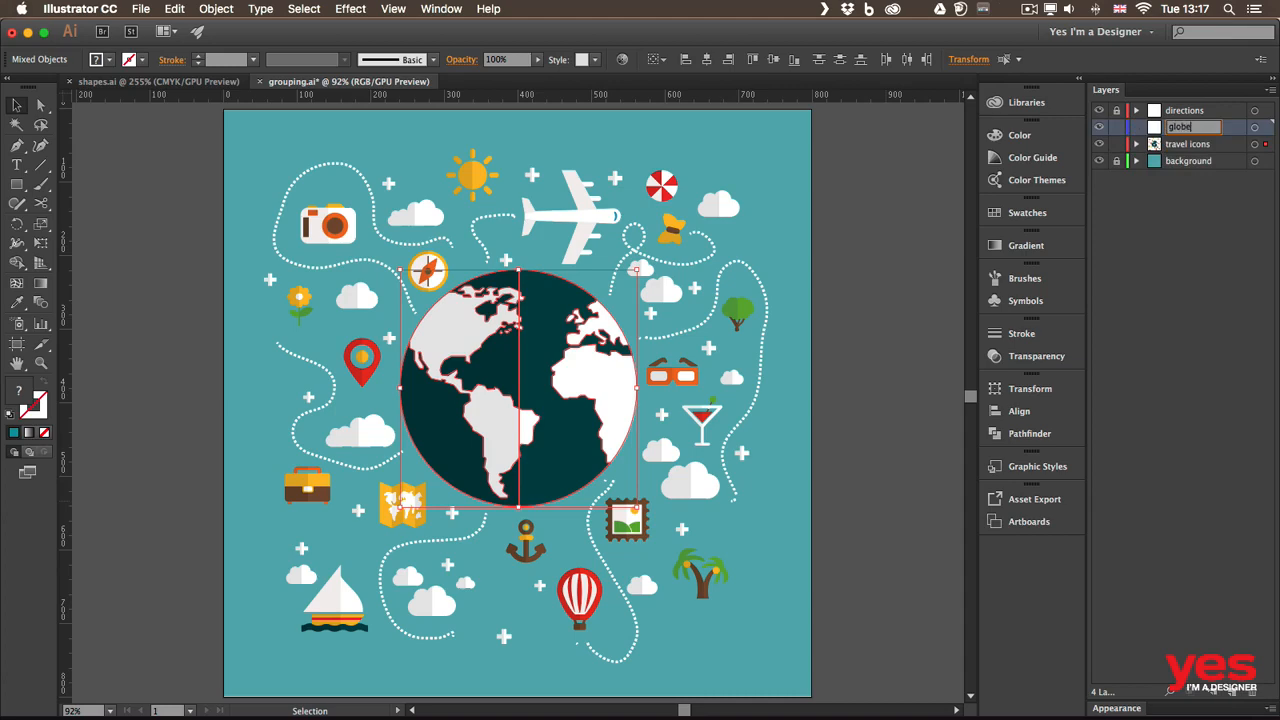
{"action": "key", "text": "Return"}
- Cut the selected globe artwork, paste it in front on the globe layer, and clear the selection
{"action": "left_click", "coordinate": [175, 9]}
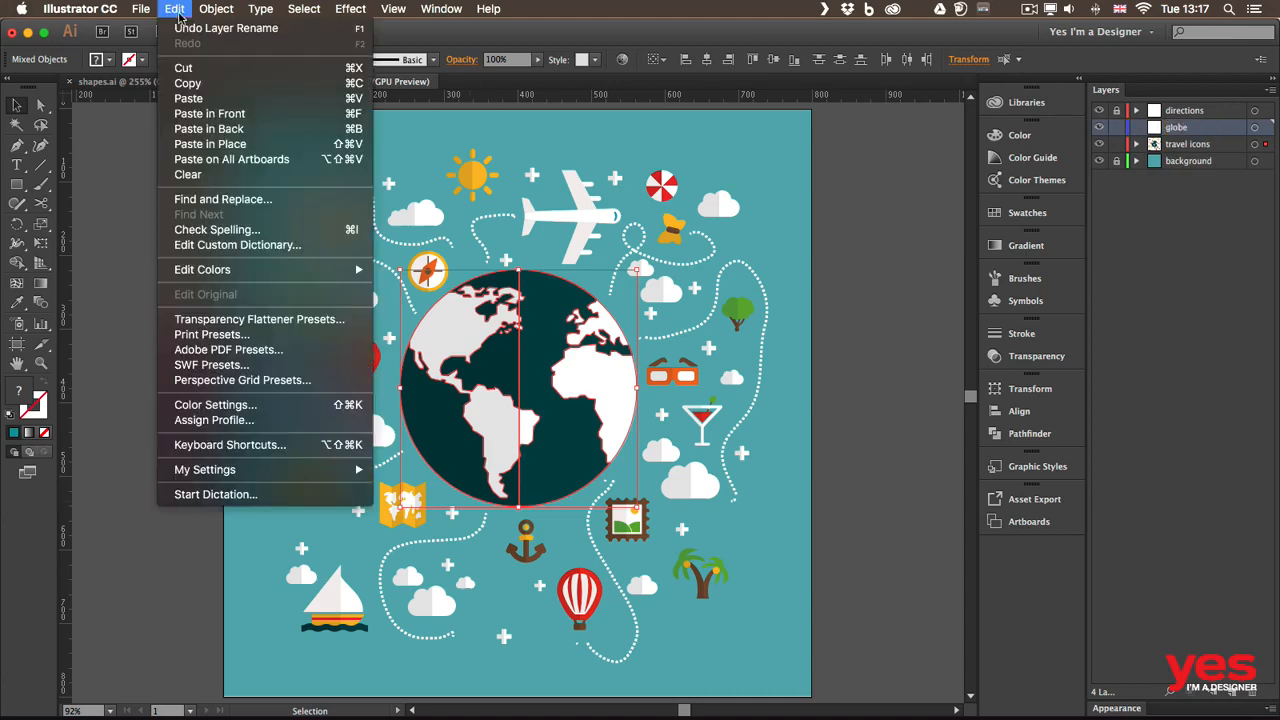
{"action": "left_click", "coordinate": [184, 68]}
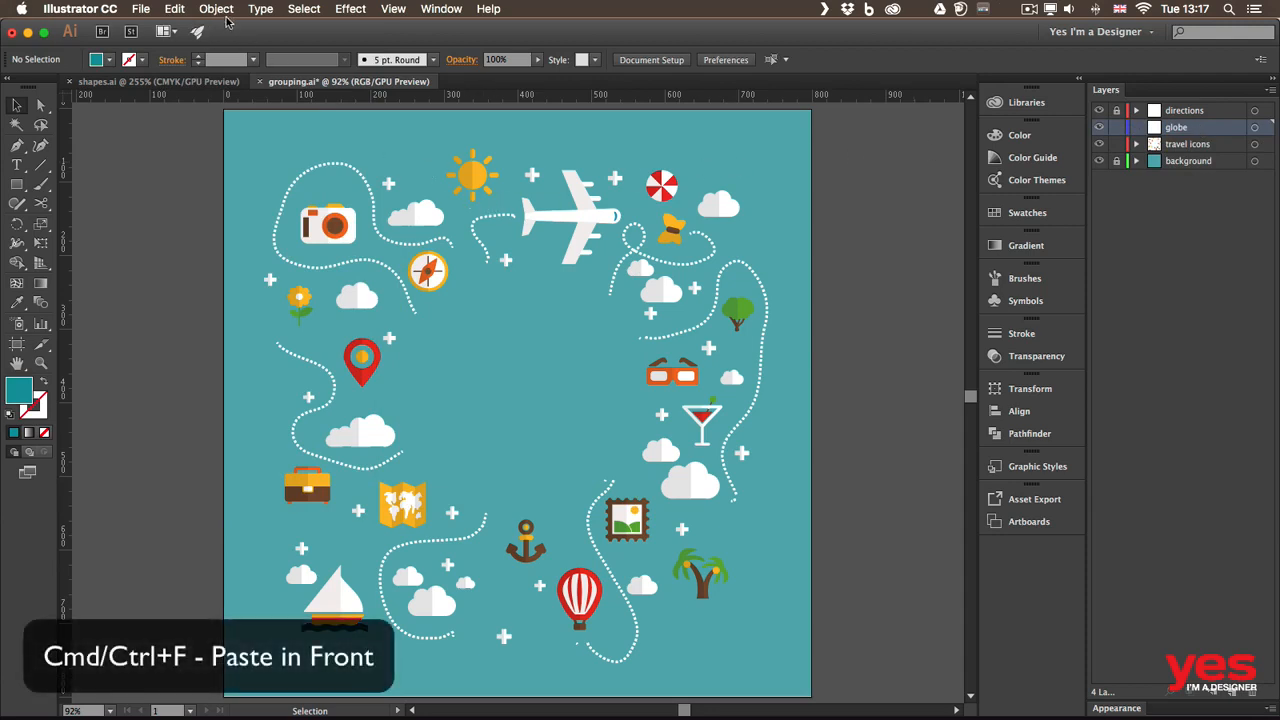
{"action": "key", "text": "super+f"}
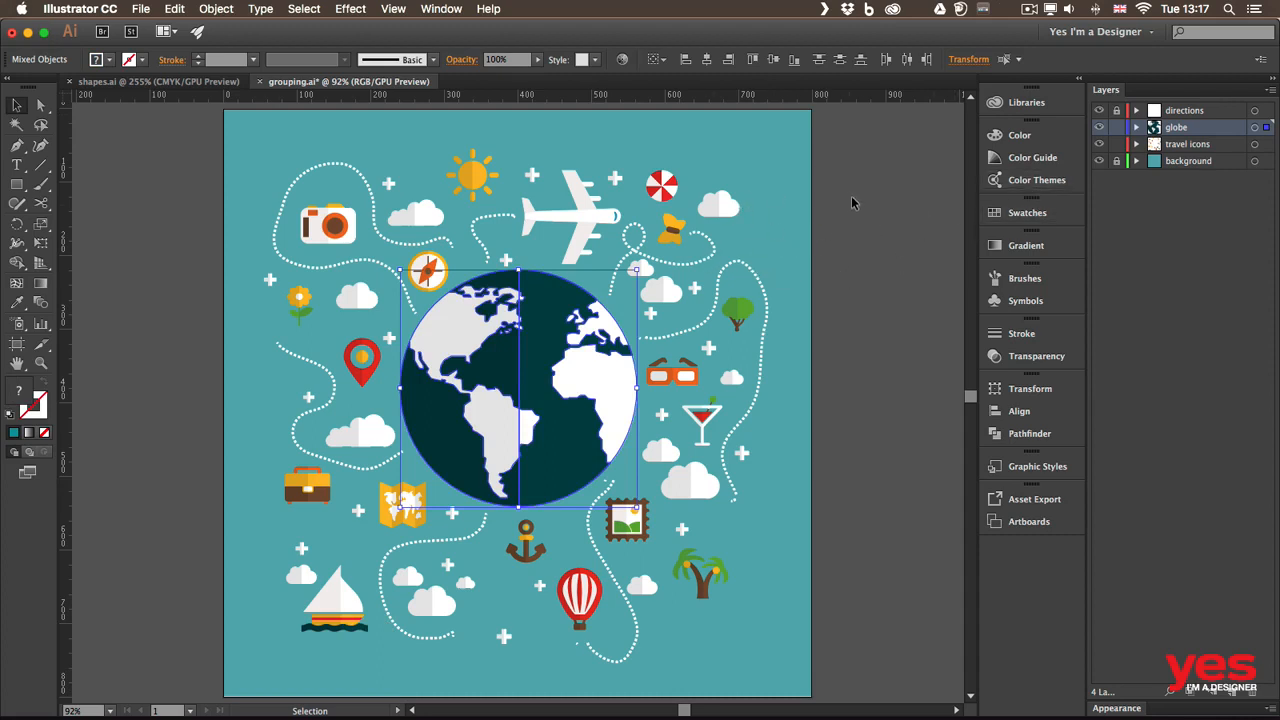
{"action": "left_click", "coordinate": [886, 228]}
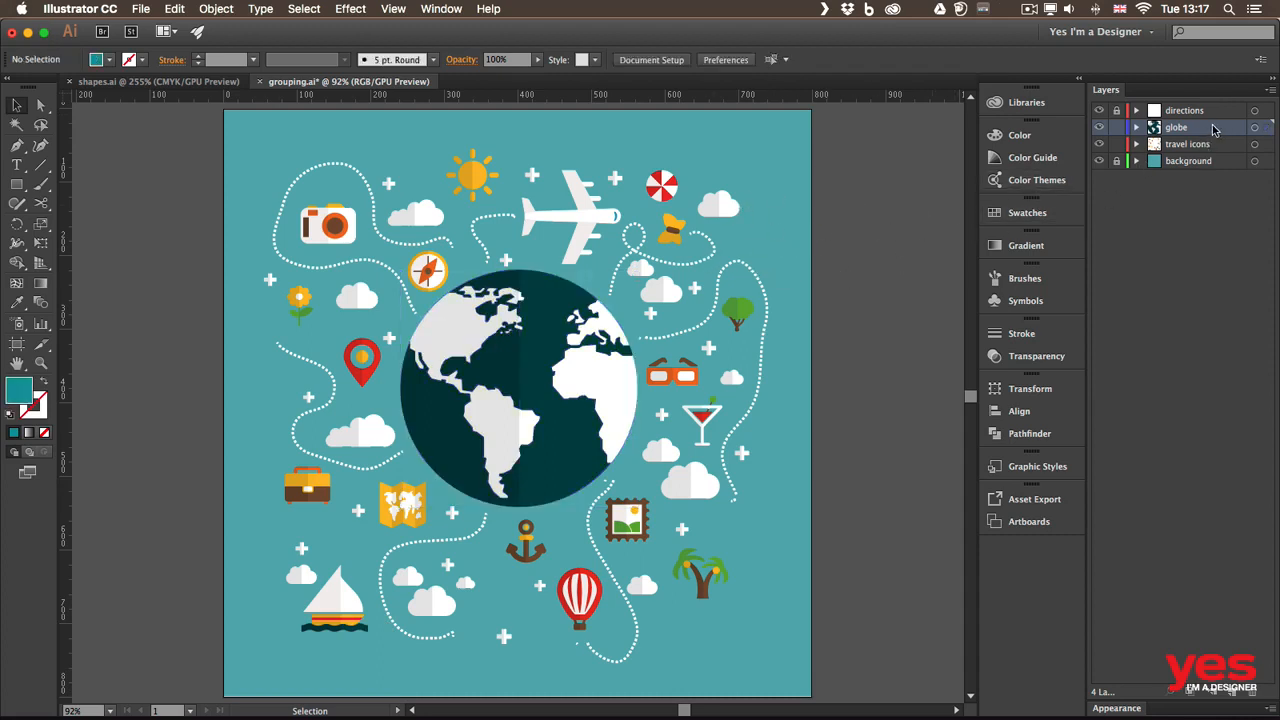
- Toggle the directions, globe and travel icons layers off and on to check their contents, and lock the globe layer
{"action": "left_click", "coordinate": [1100, 111]}
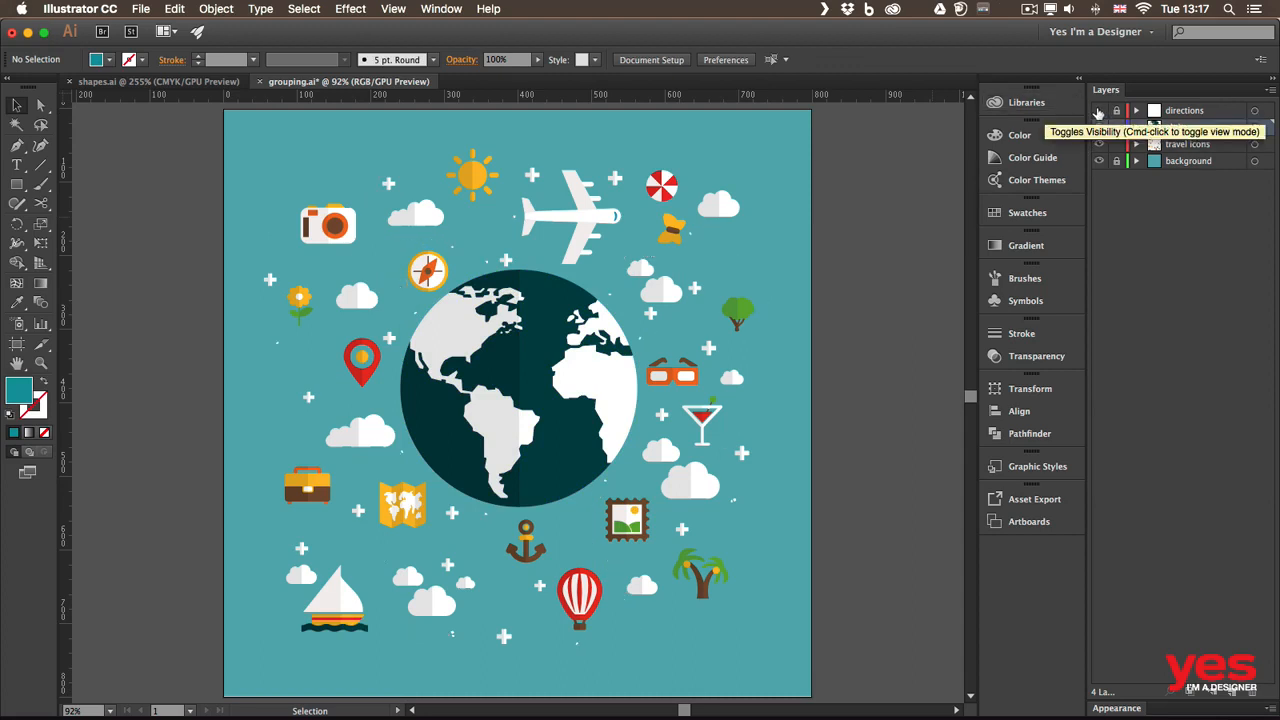
{"action": "left_click", "coordinate": [1100, 111]}
{"action": "left_click", "coordinate": [1099, 128]}
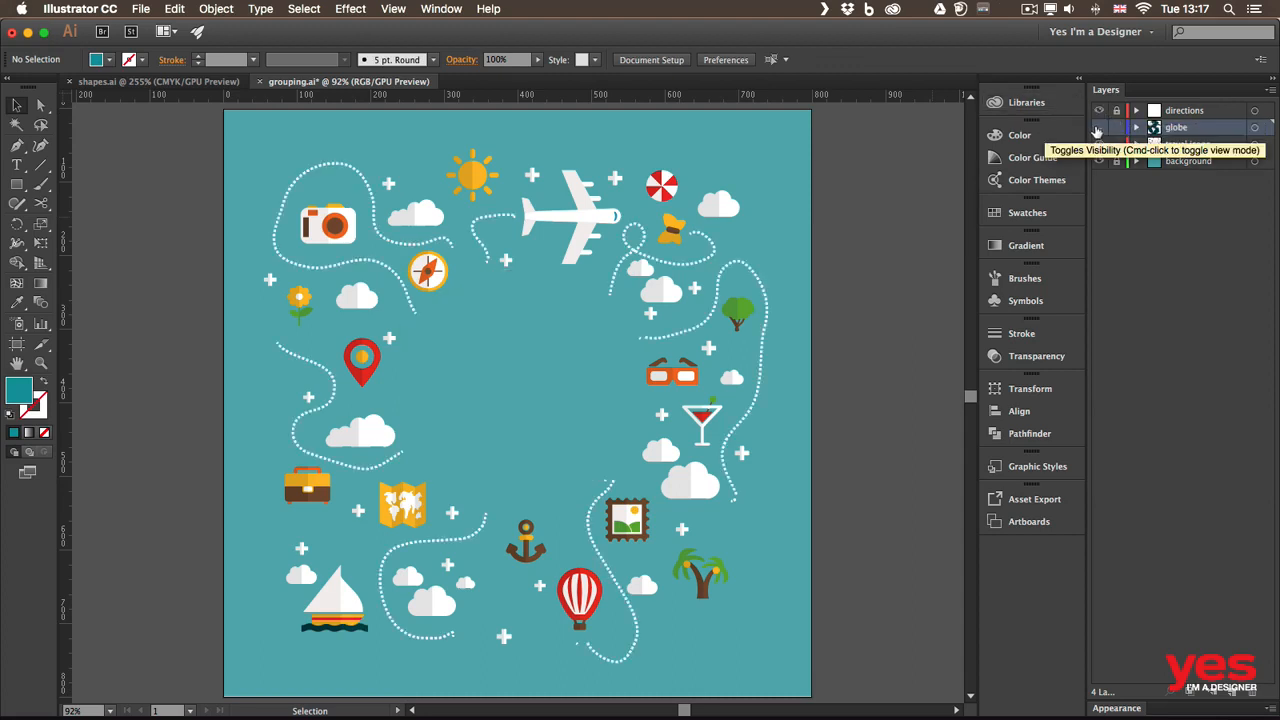
{"action": "left_click", "coordinate": [1100, 130]}
{"action": "left_click", "coordinate": [1100, 147]}
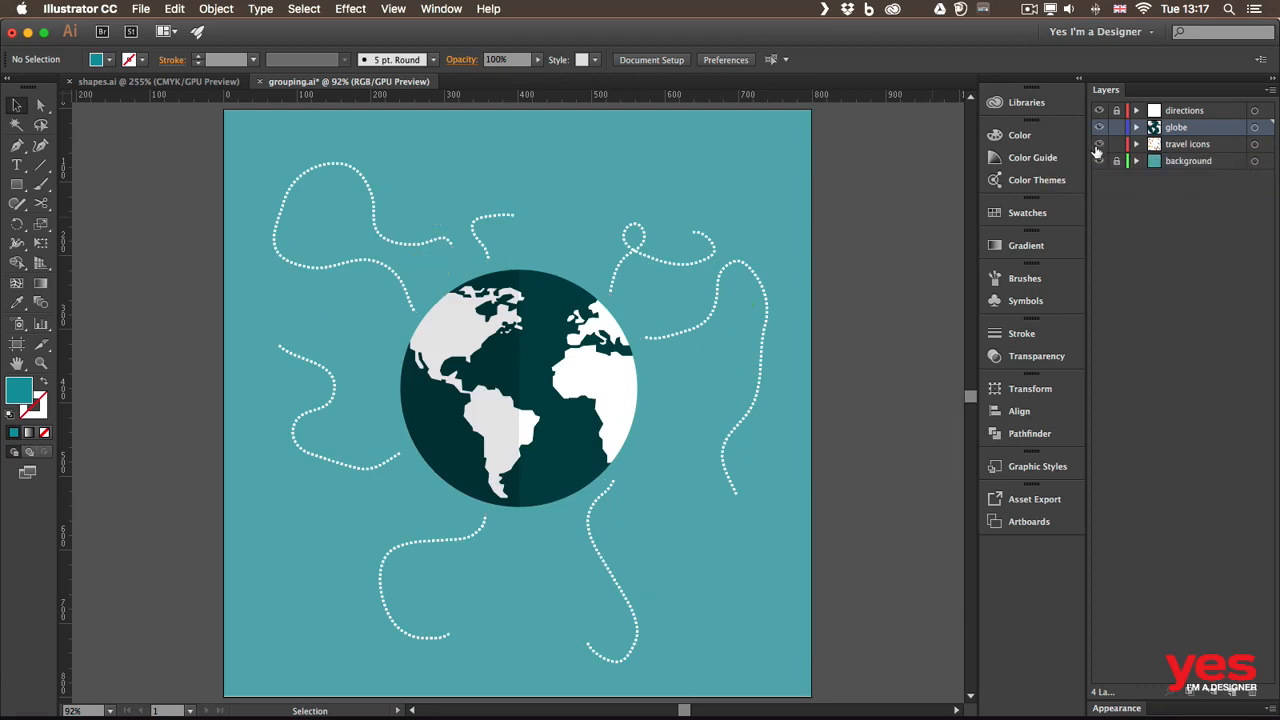
{"action": "left_click", "coordinate": [1099, 145]}
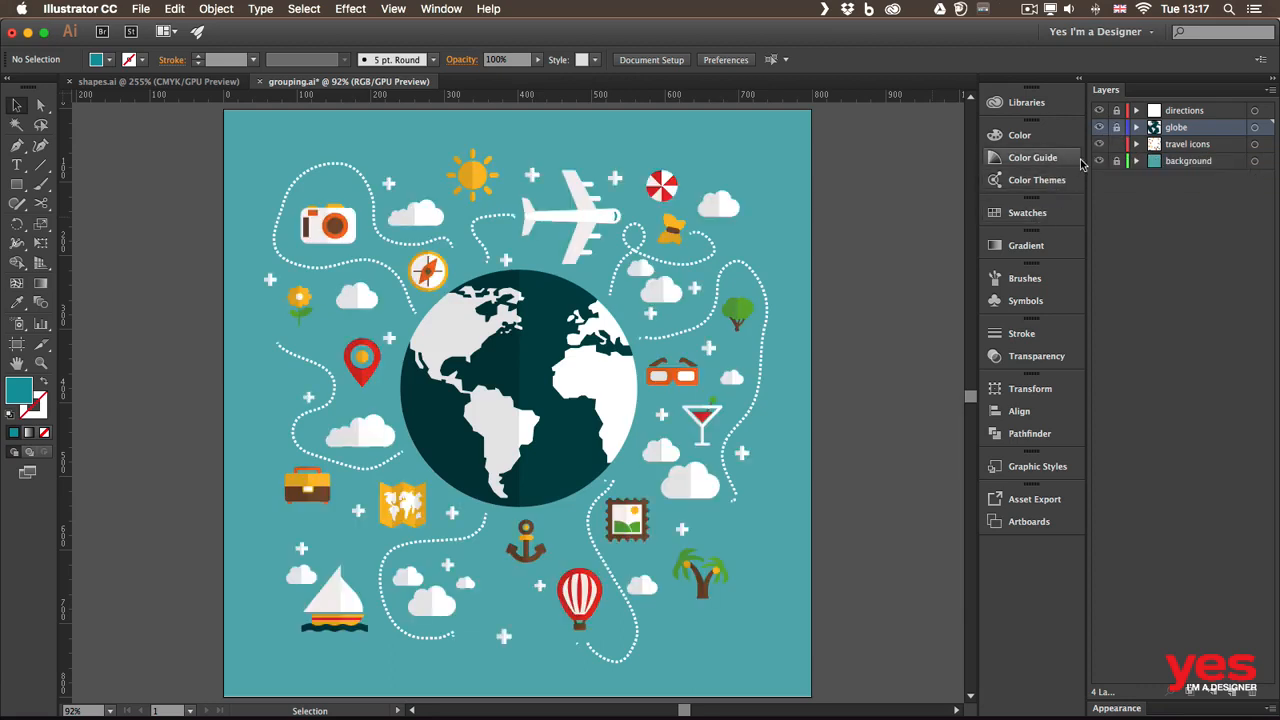
- Nudge the airplane group slightly downward and group the paths of the red-and-white striped ball
{"action": "left_click", "coordinate": [588, 220]}
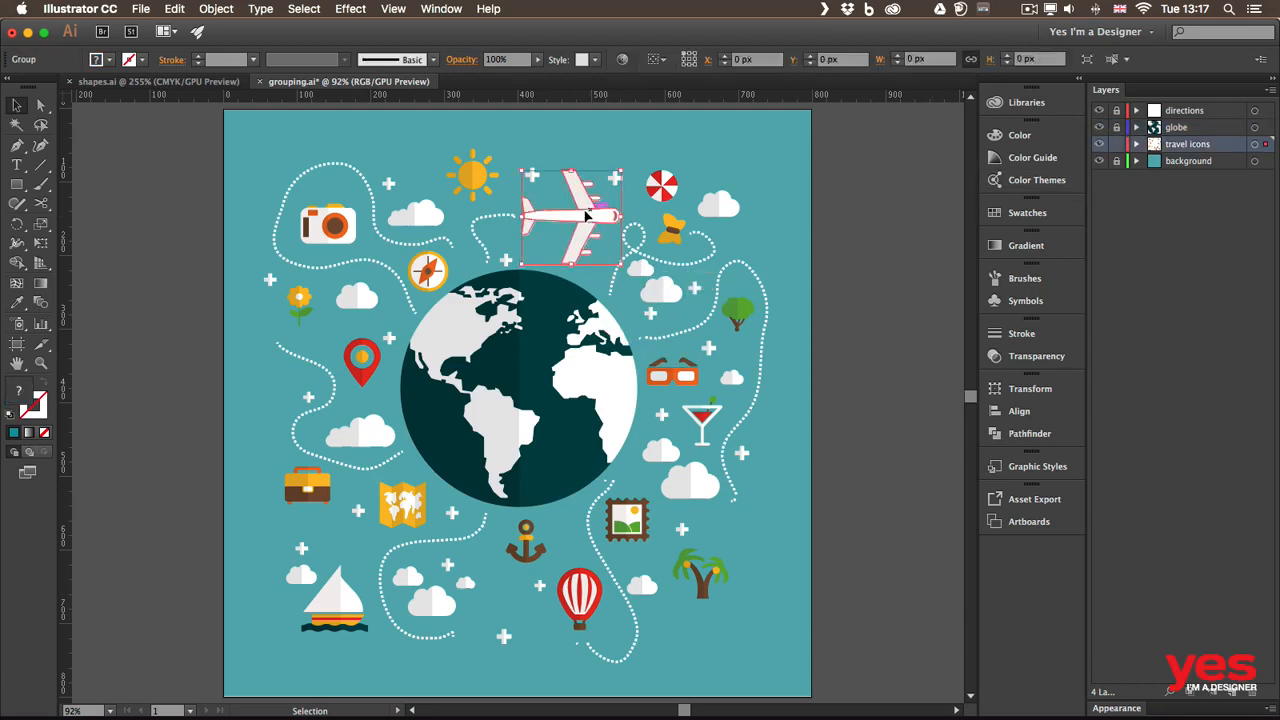
{"action": "left_click_drag", "start_coordinate": [585, 222], "coordinate": [587, 227]}
{"action": "left_click", "coordinate": [672, 208]}
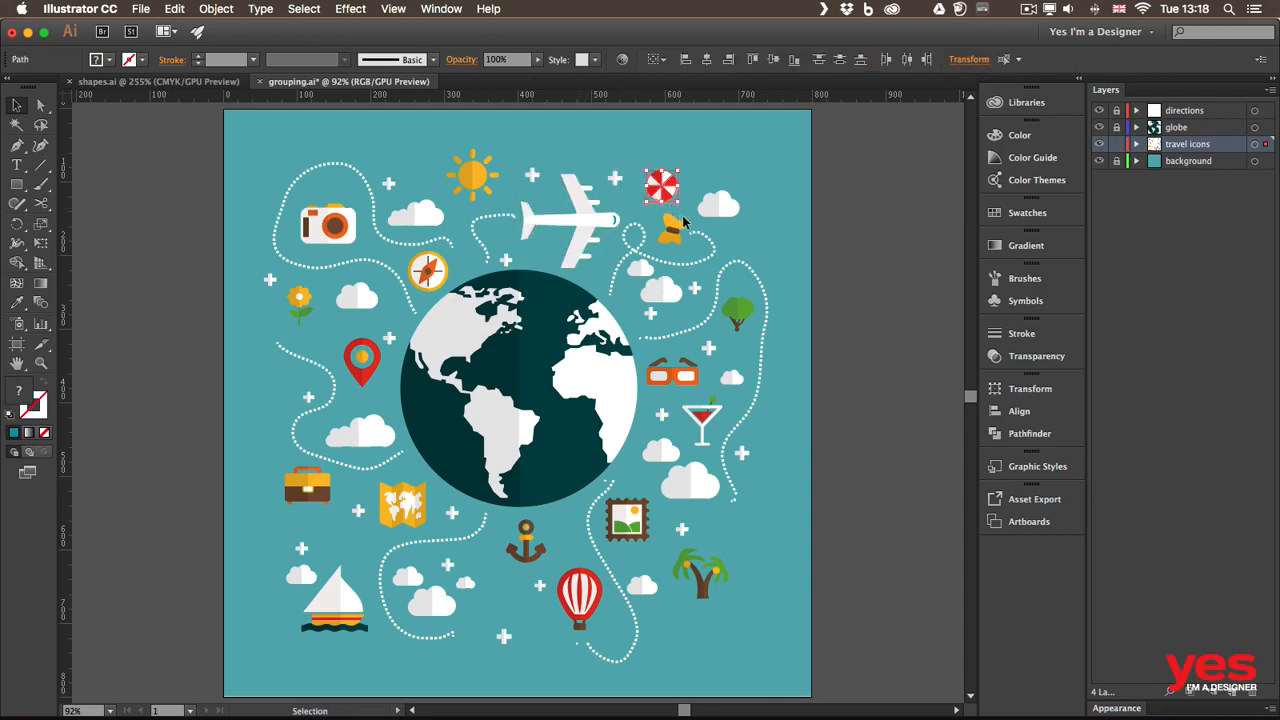
{"action": "left_click", "coordinate": [672, 196]}
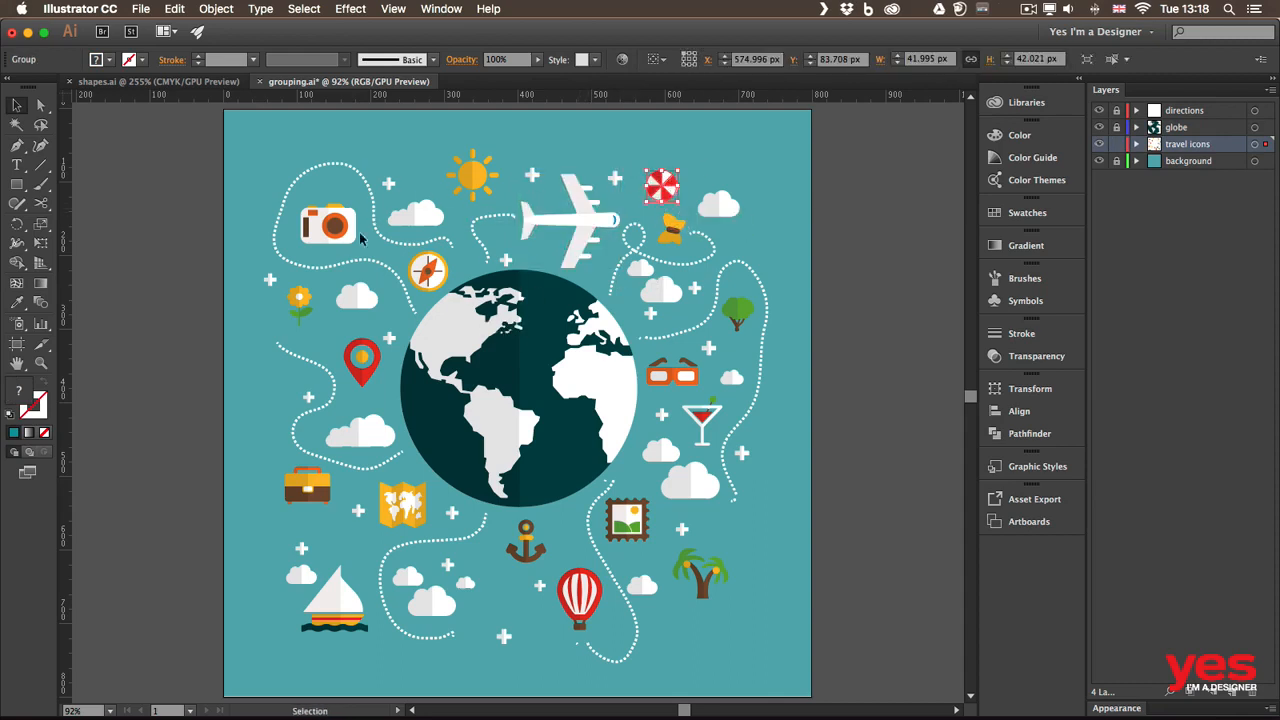
- Group the paths of the location pin, the suitcase and the folded map, each as its own group
{"action": "left_click", "coordinate": [377, 392]}
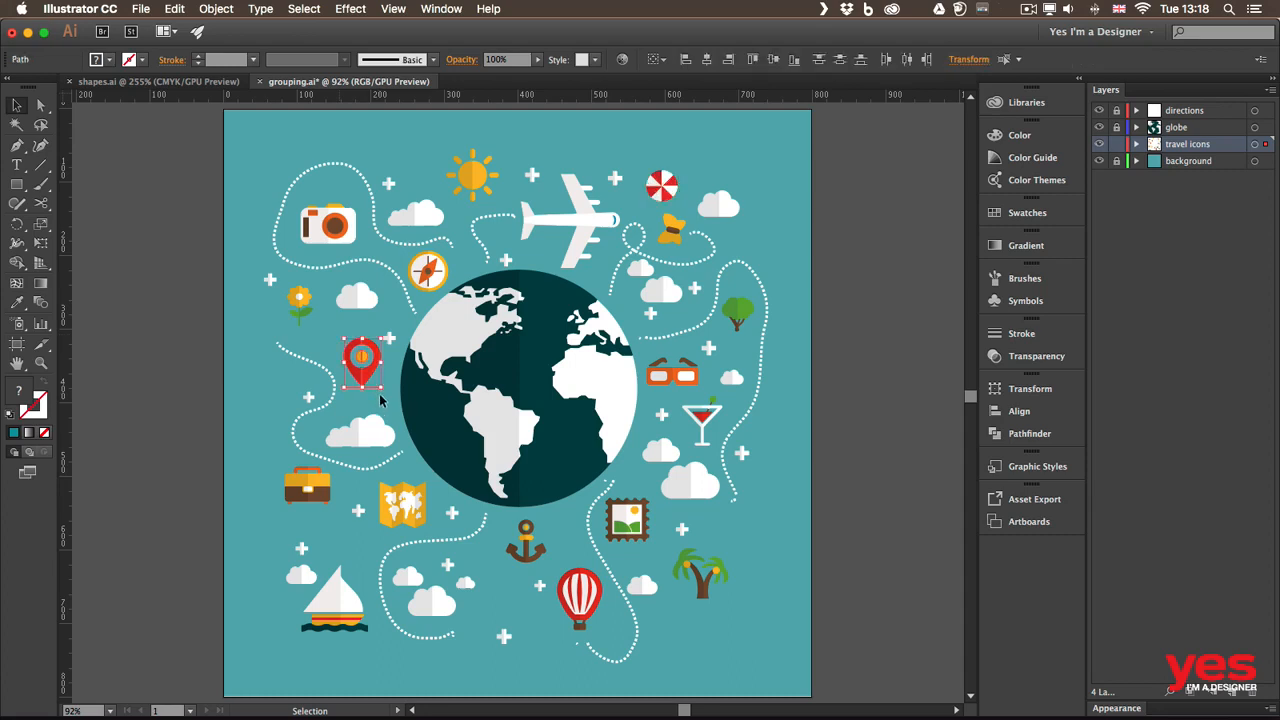
{"action": "left_click", "coordinate": [369, 390]}
{"action": "left_click_drag", "start_coordinate": [241, 462], "coordinate": [336, 516]}
{"action": "key", "text": "super+g"}
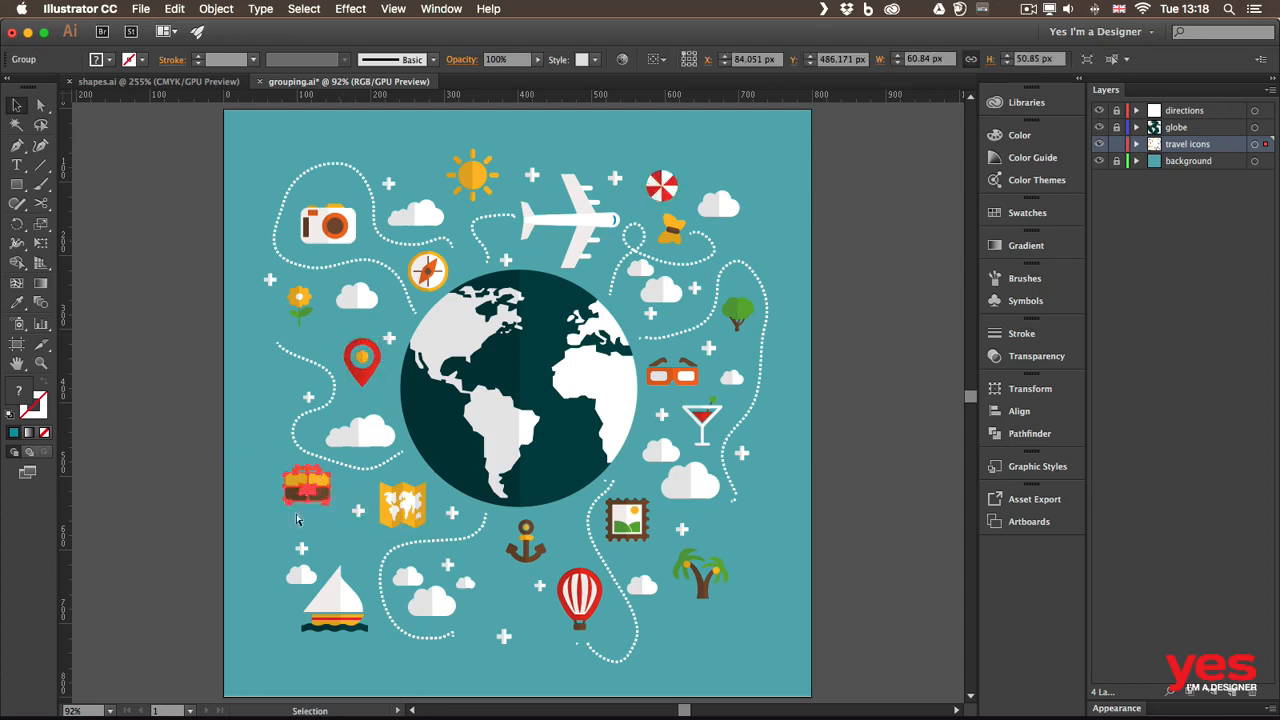
{"action": "left_click", "coordinate": [420, 530]}
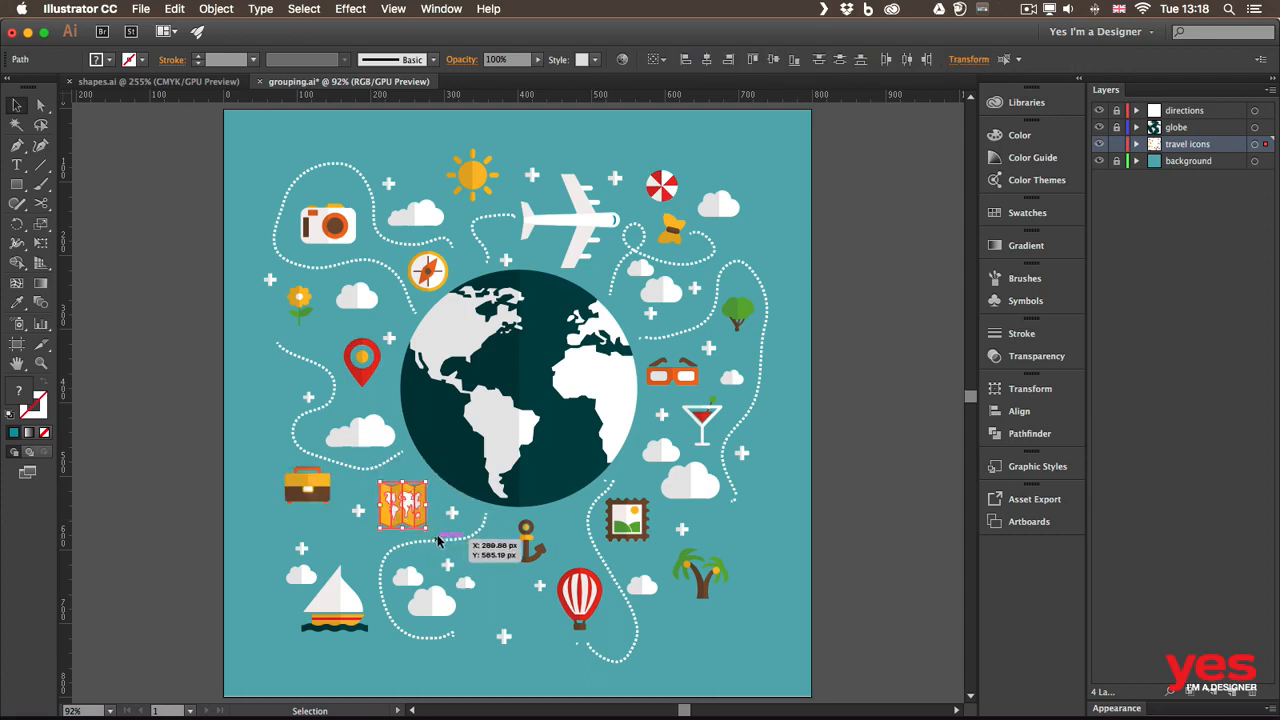
{"action": "key", "text": "super+g"}
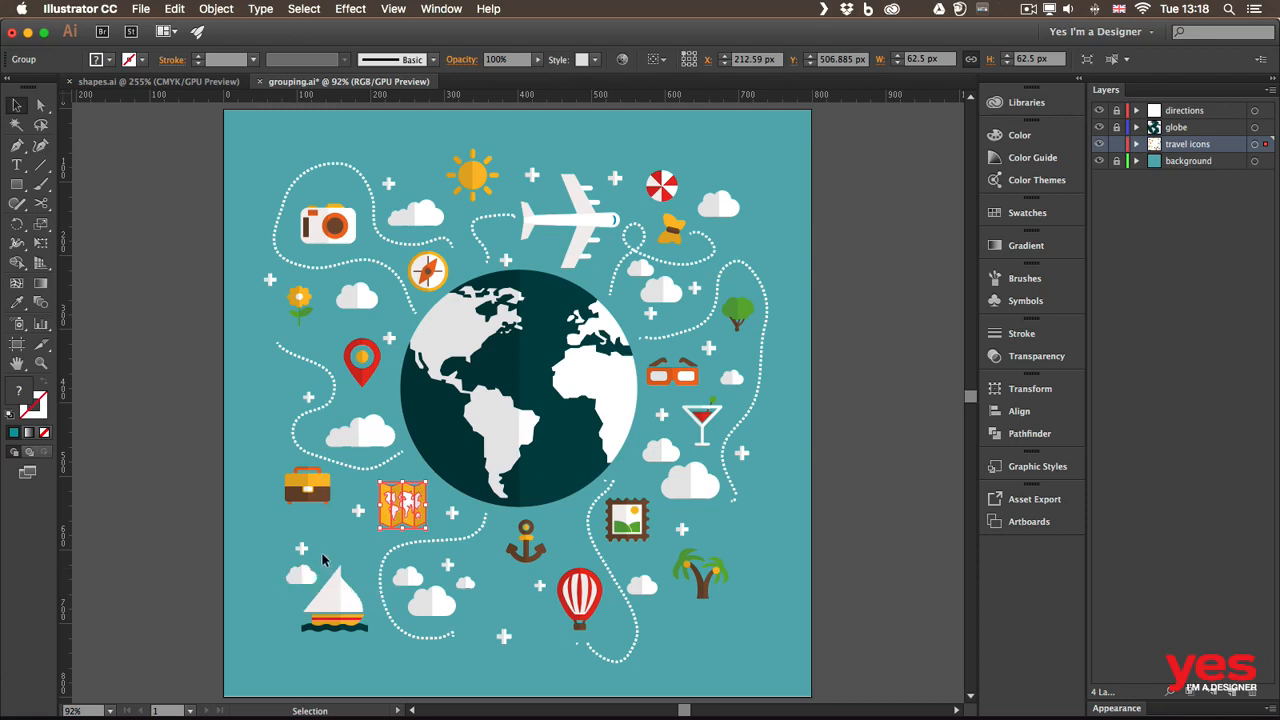
- Group the sailboat's paths and shift the group slightly, ending with the airplane group selected
{"action": "left_click_drag", "start_coordinate": [321, 544], "coordinate": [372, 634]}
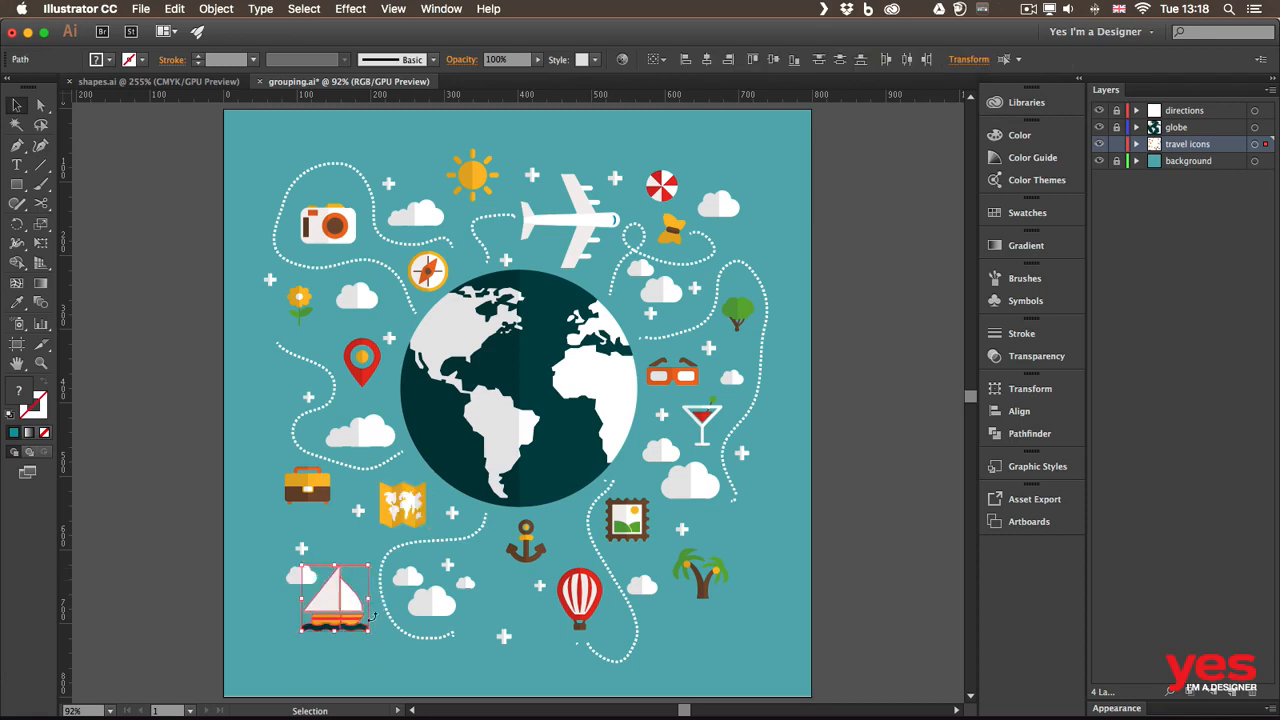
{"action": "key", "text": "super+g"}
{"action": "left_click", "coordinate": [255, 556]}
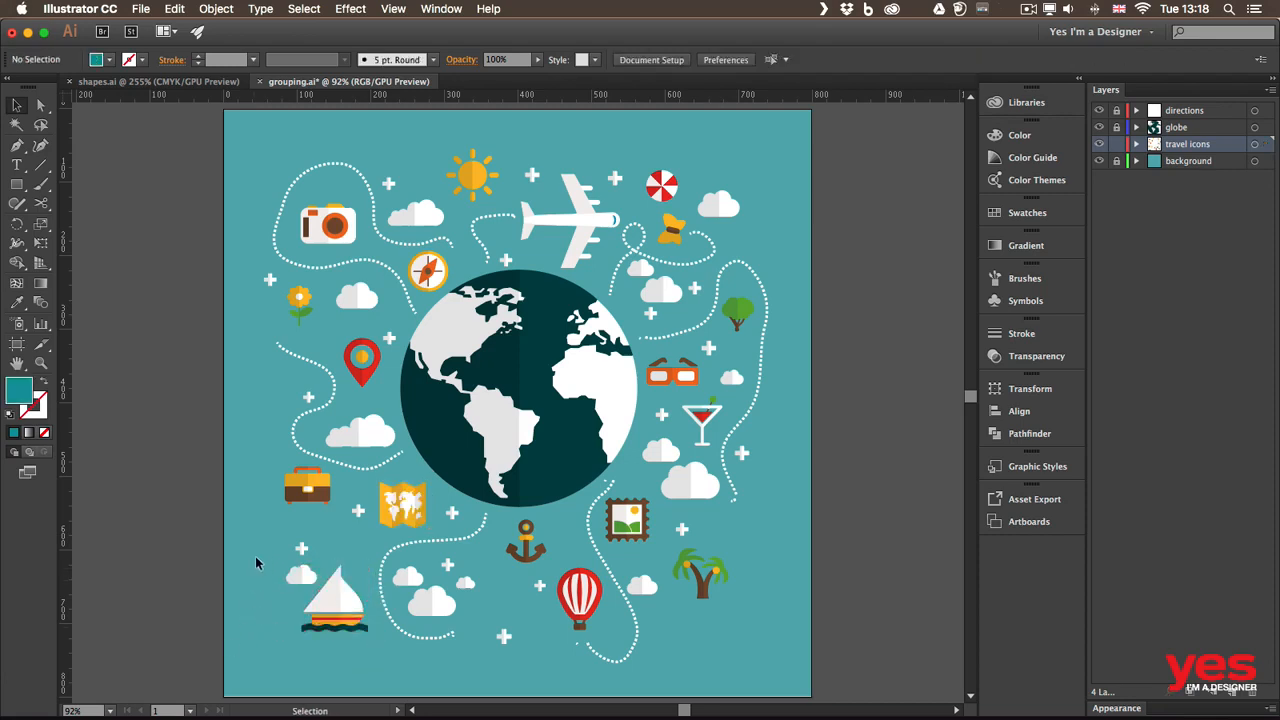
{"action": "mouse_move", "coordinate": [330, 599]}
{"action": "left_mouse_down"}
{"action": "mouse_move", "coordinate": [346, 590]}
{"action": "mouse_move", "coordinate": [333, 607]}
{"action": "left_mouse_up"}
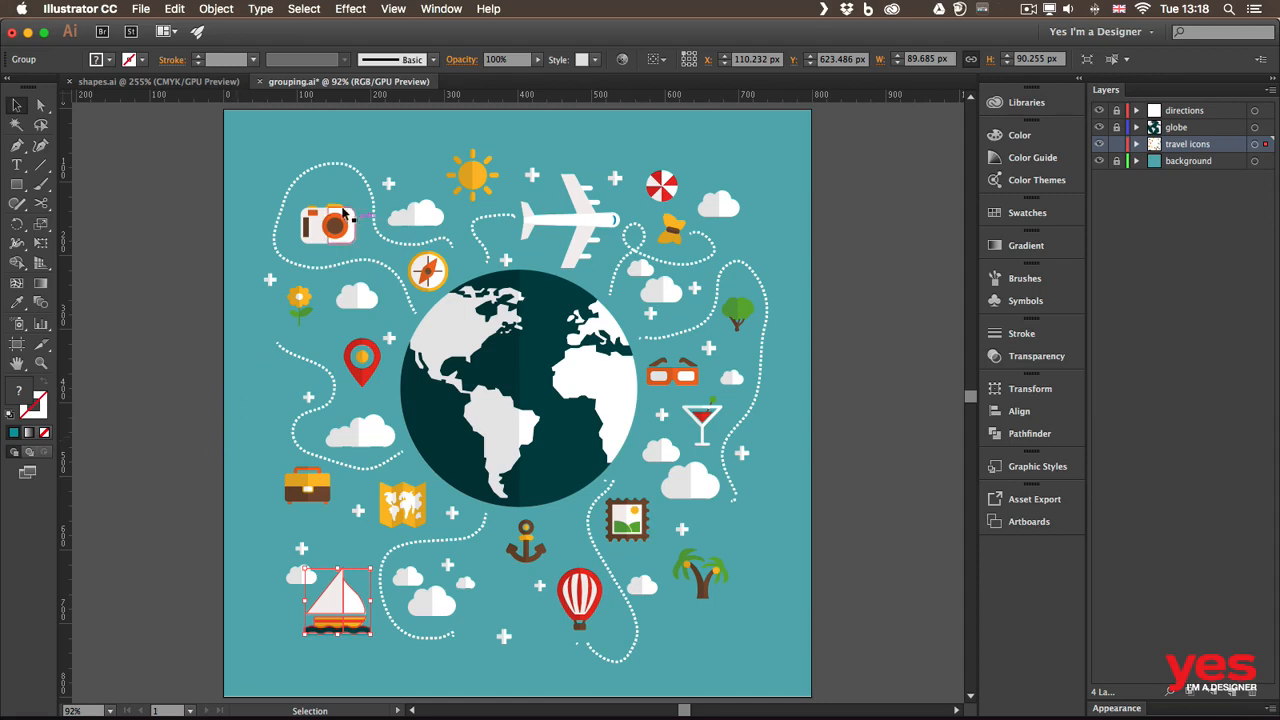
{"action": "left_click", "coordinate": [587, 228]}
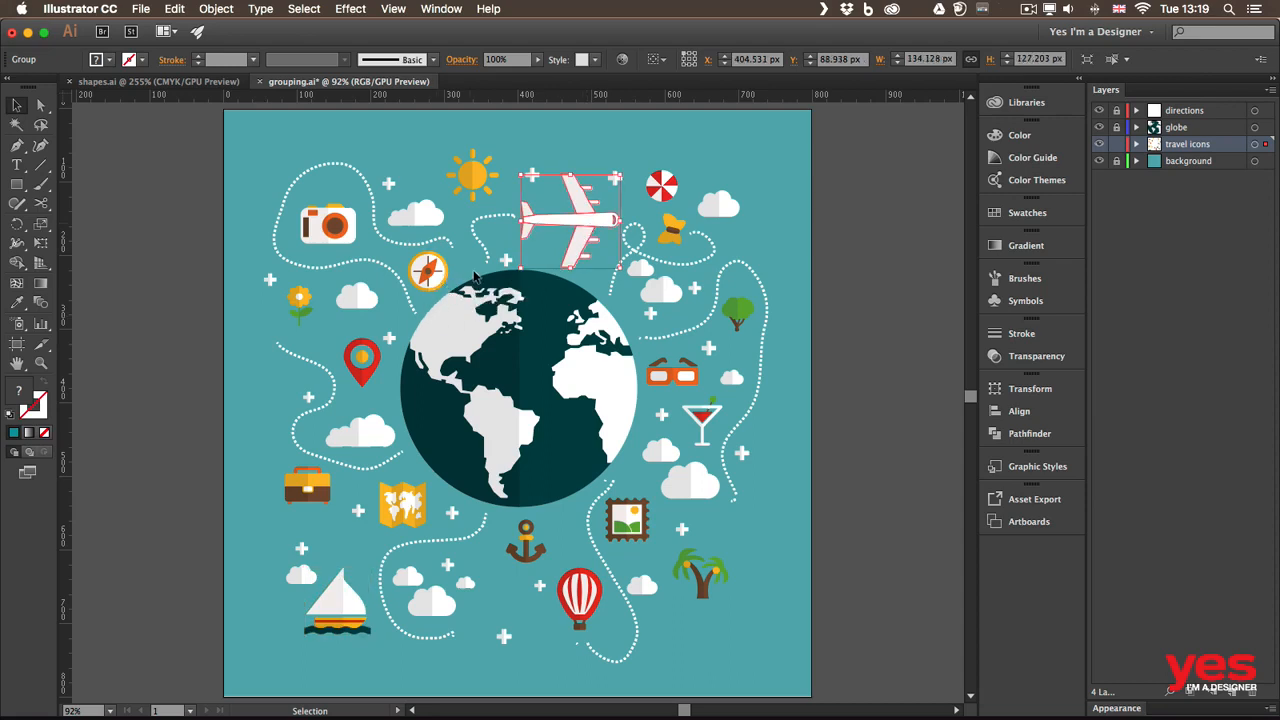
- Isolate the airplane group and select its fuselage, wing, tail and cockpit window paths one at a time to inspect them
{"action": "double_click", "coordinate": [589, 222]}
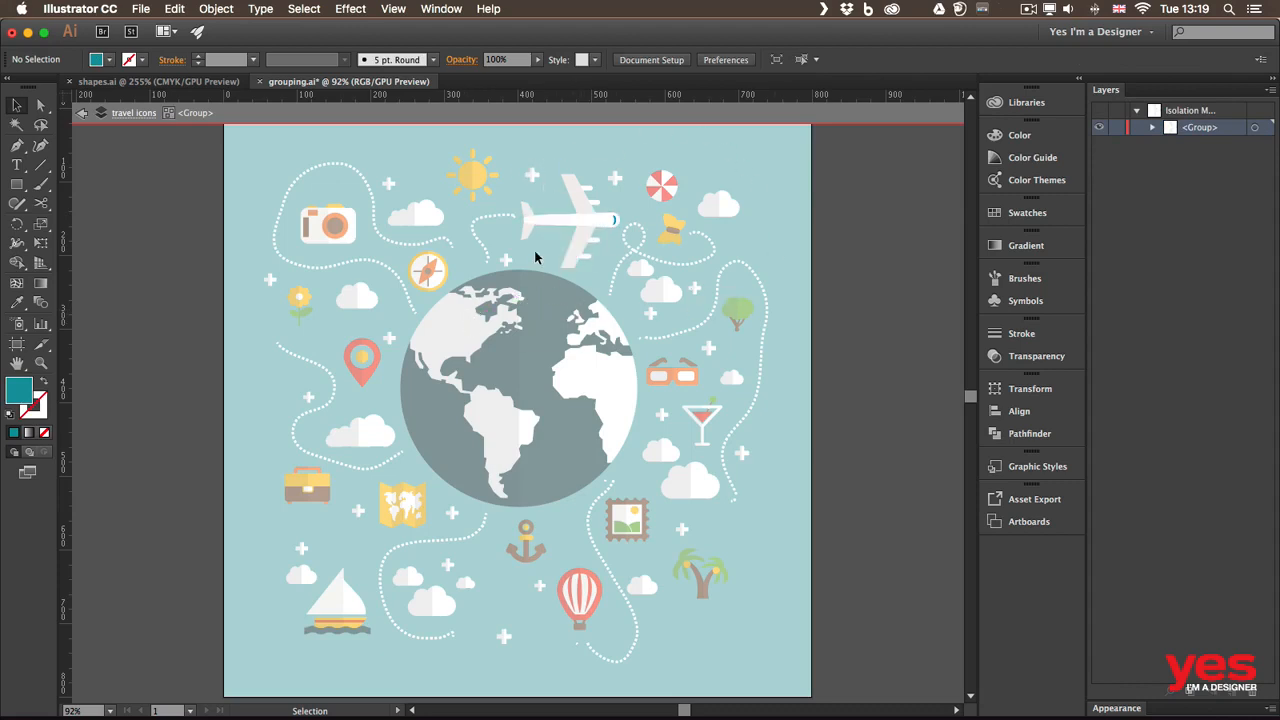
{"action": "key", "text": "super+equal"}
{"action": "key", "text": "super+equal"}
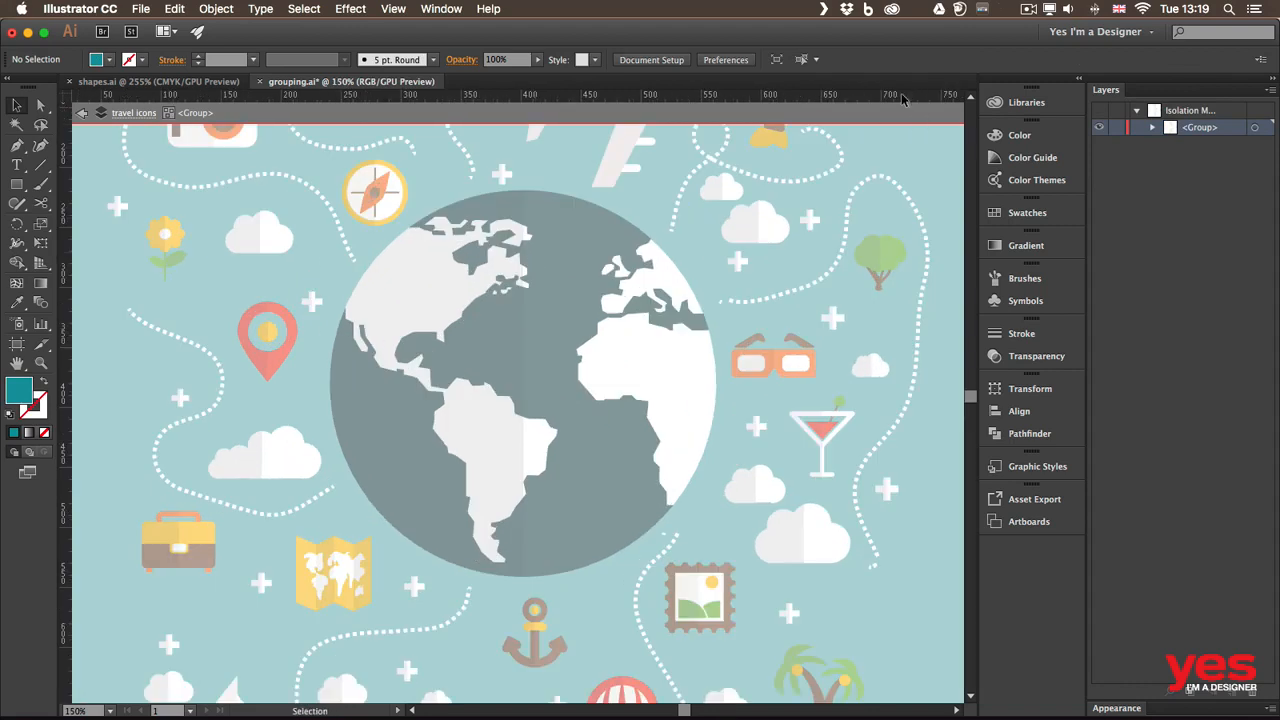
{"action": "scroll", "coordinate": [514, 363], "scroll_direction": "up", "scroll_amount": 5}
{"action": "scroll", "coordinate": [514, 363], "scroll_direction": "right", "scroll_amount": 3}
{"action": "left_click", "coordinate": [488, 312]}
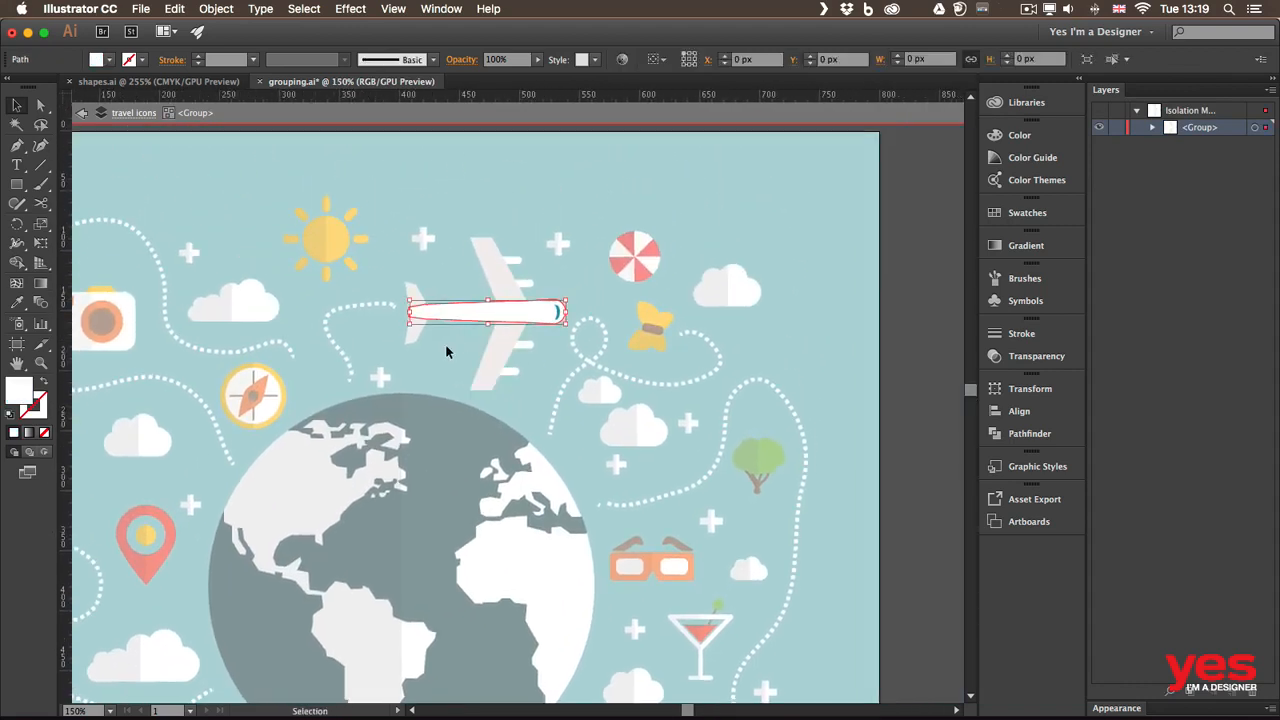
{"action": "left_click", "coordinate": [495, 270]}
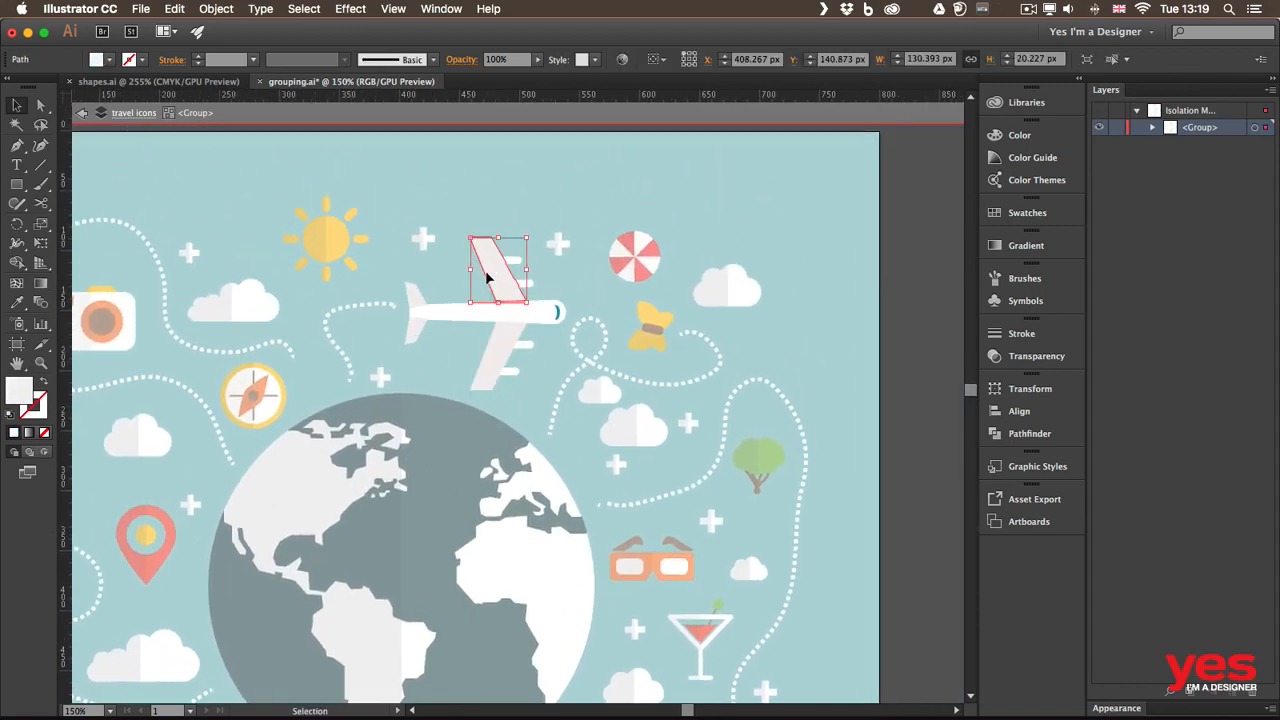
{"action": "left_click", "coordinate": [495, 348]}
{"action": "left_click", "coordinate": [418, 330]}
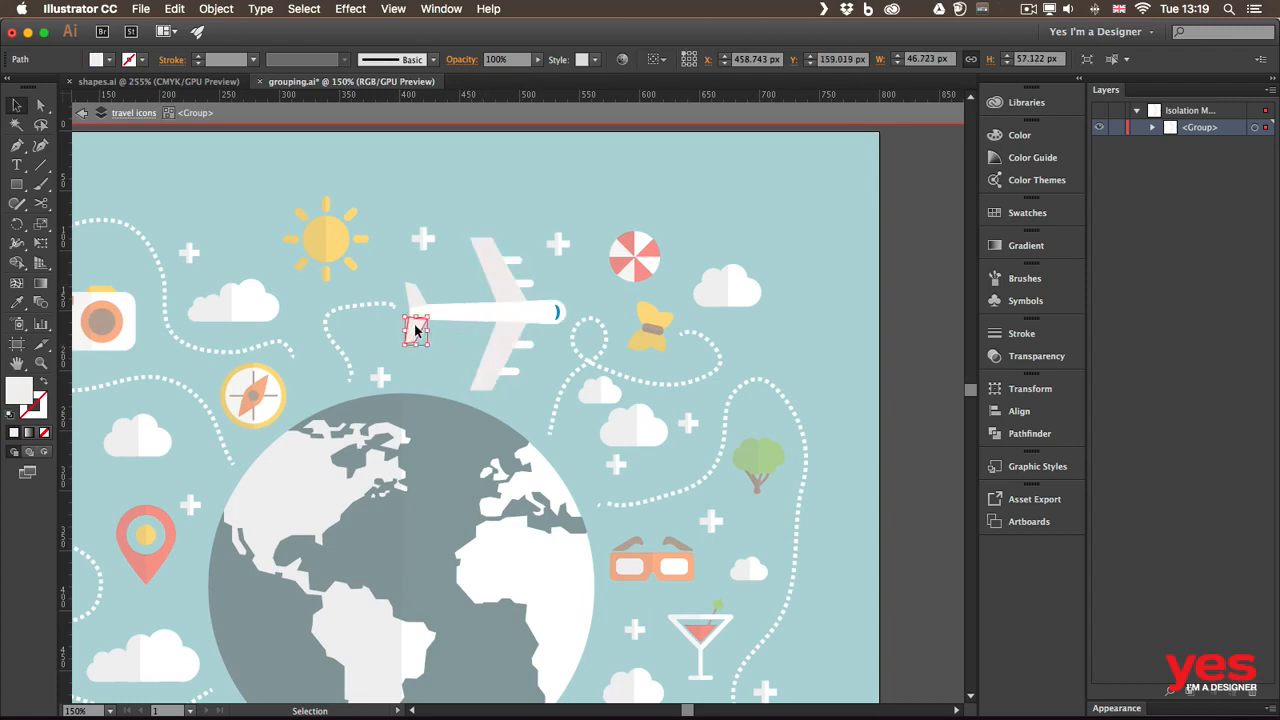
{"action": "left_click", "coordinate": [415, 293]}
{"action": "left_click", "coordinate": [557, 312]}
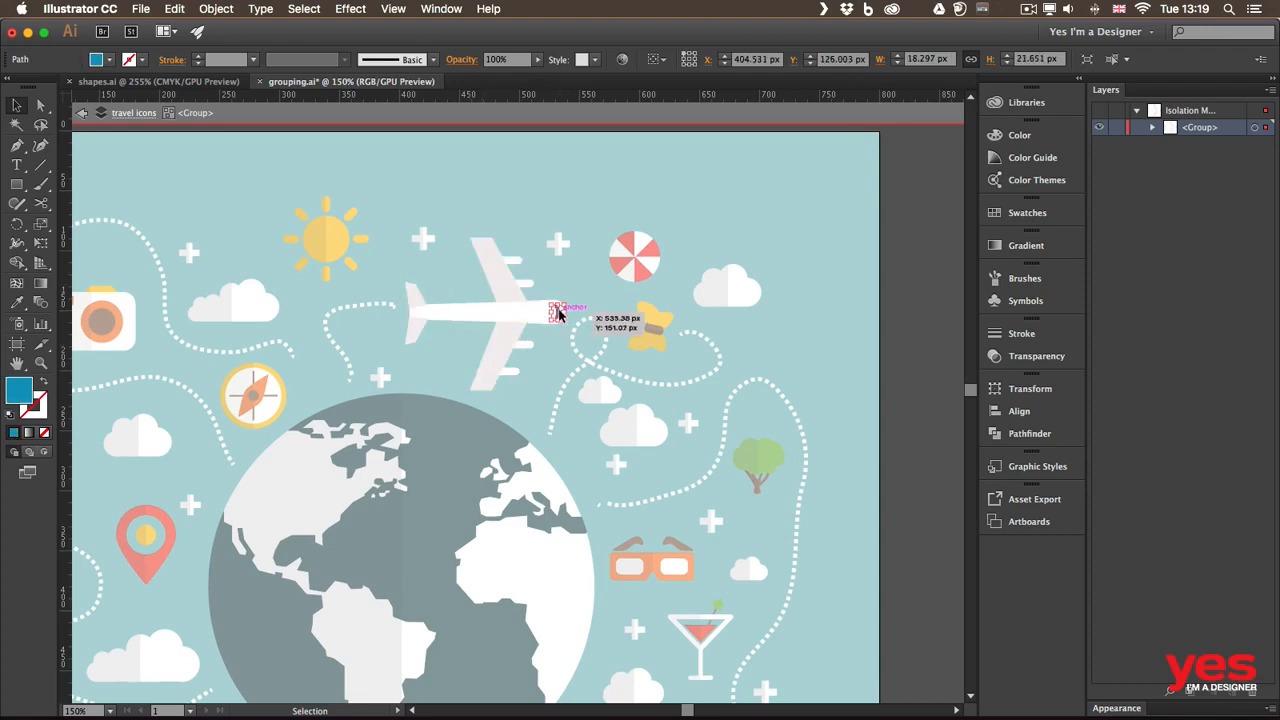
- Delete the airplane's upper wing together with its two engines, and undo the deletion
{"action": "left_click", "coordinate": [522, 280]}
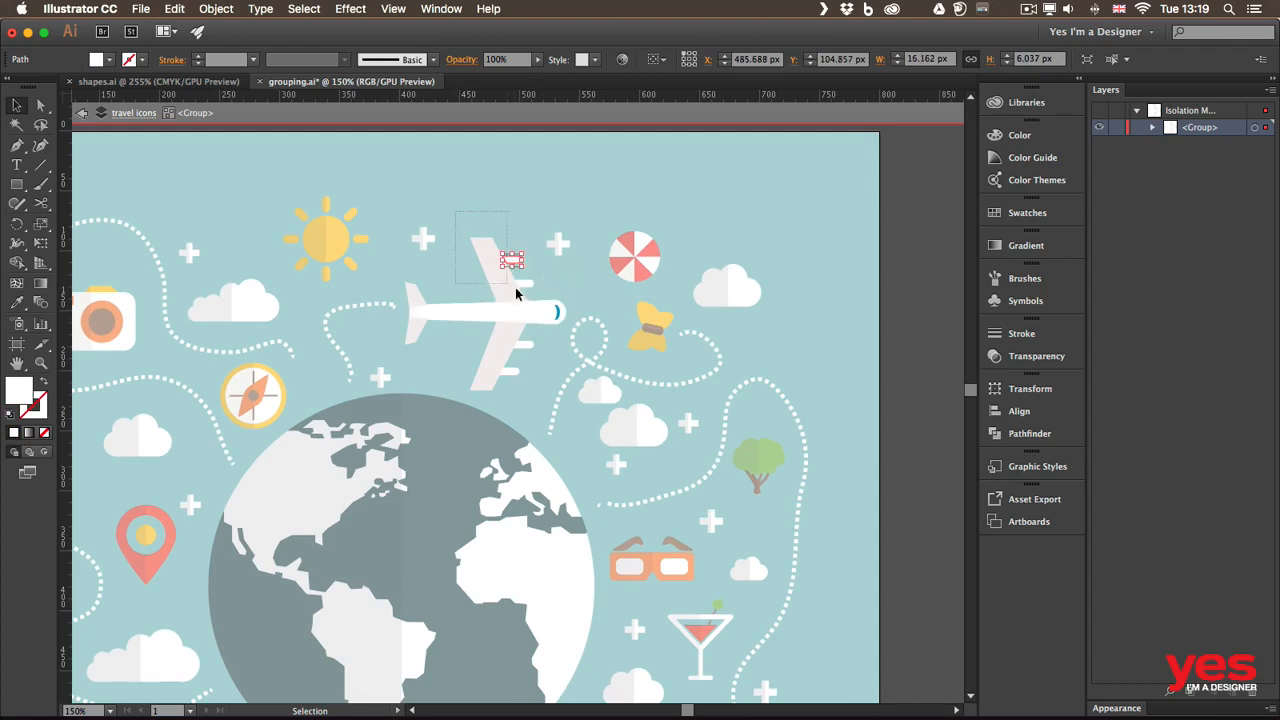
{"action": "left_click", "coordinate": [531, 294], "text": "shift"}
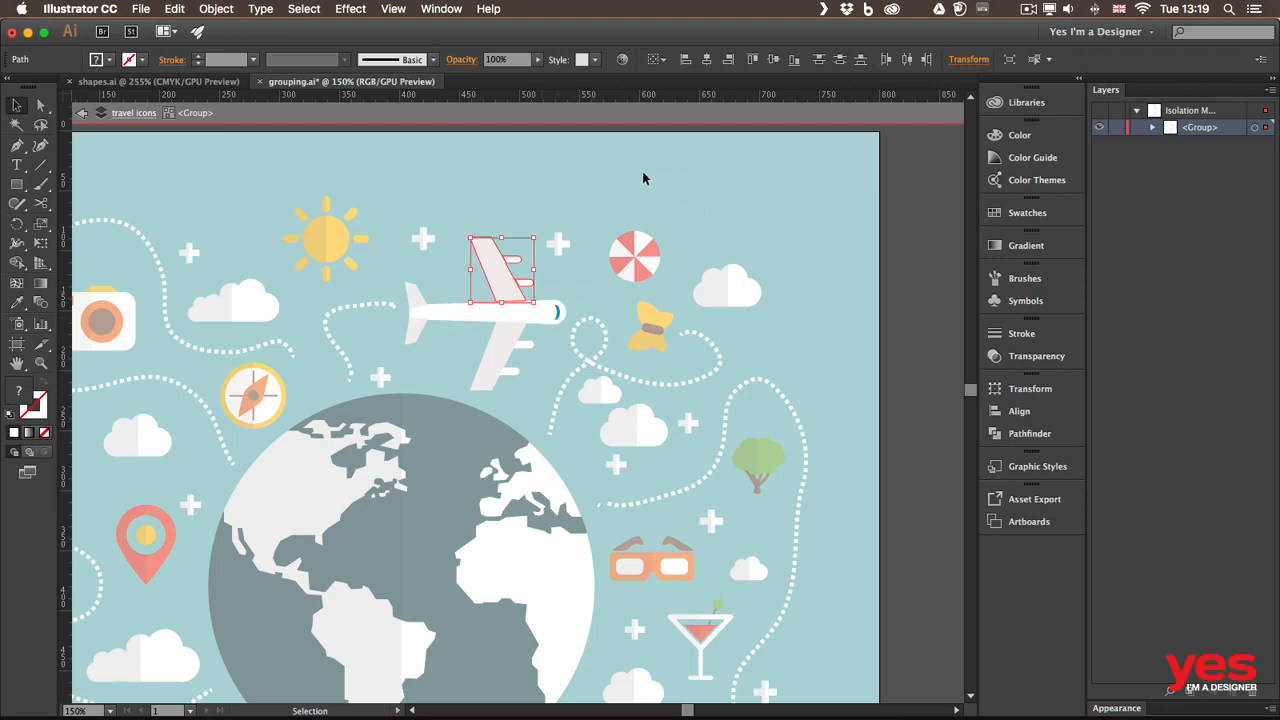
{"action": "key", "text": "Delete"}
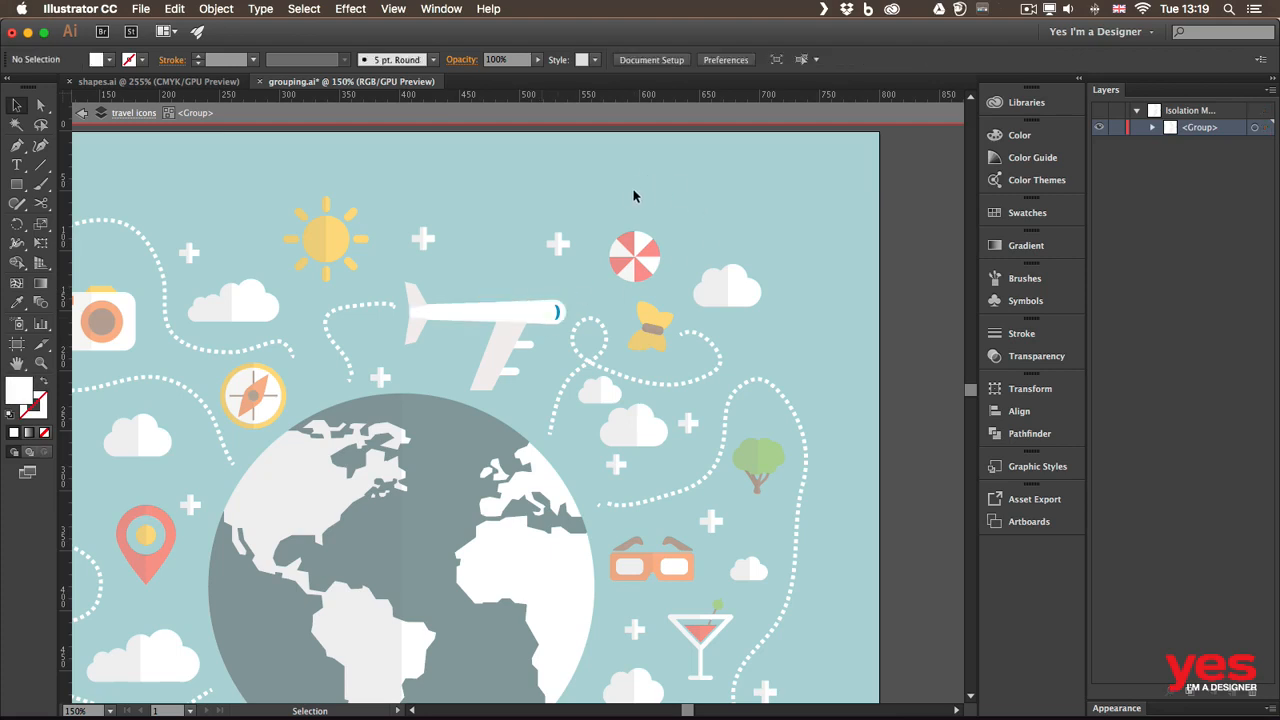
{"action": "key", "text": "super+z"}
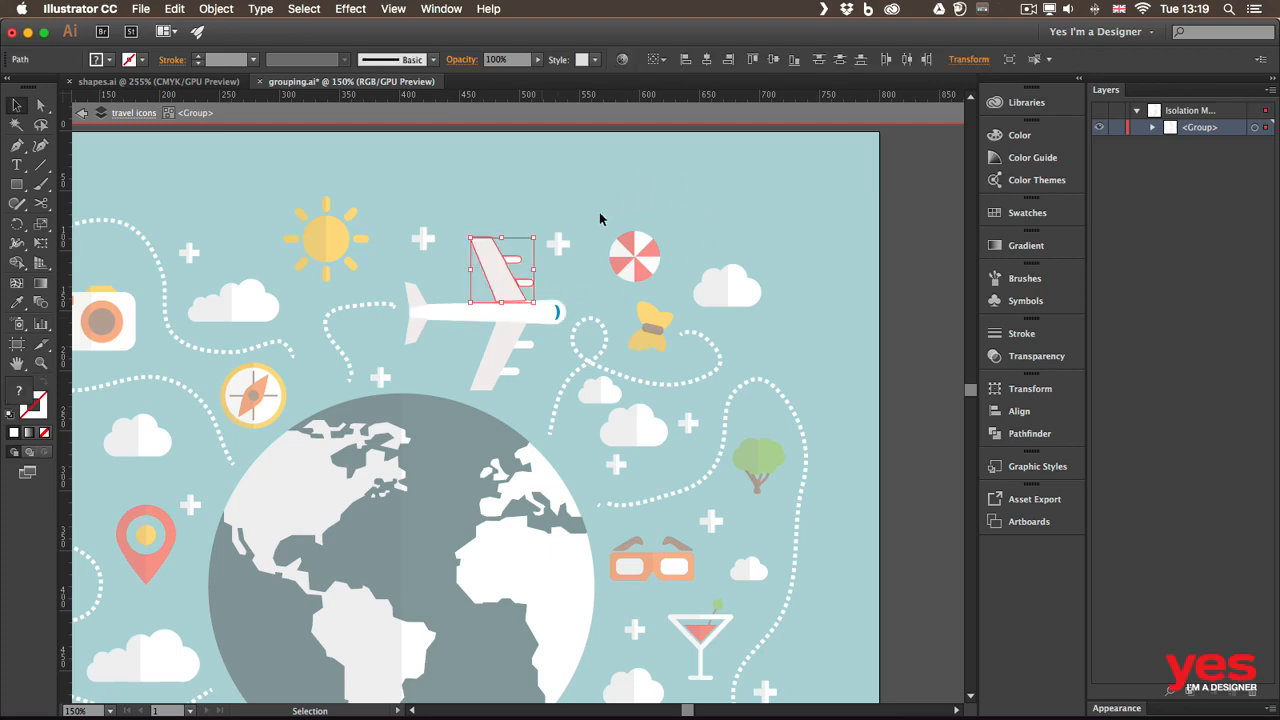
- Shift both airplane wings with their engines slightly toward the tail, undo the move and exit isolation mode
{"action": "left_click", "coordinate": [468, 366], "text": "shift"}
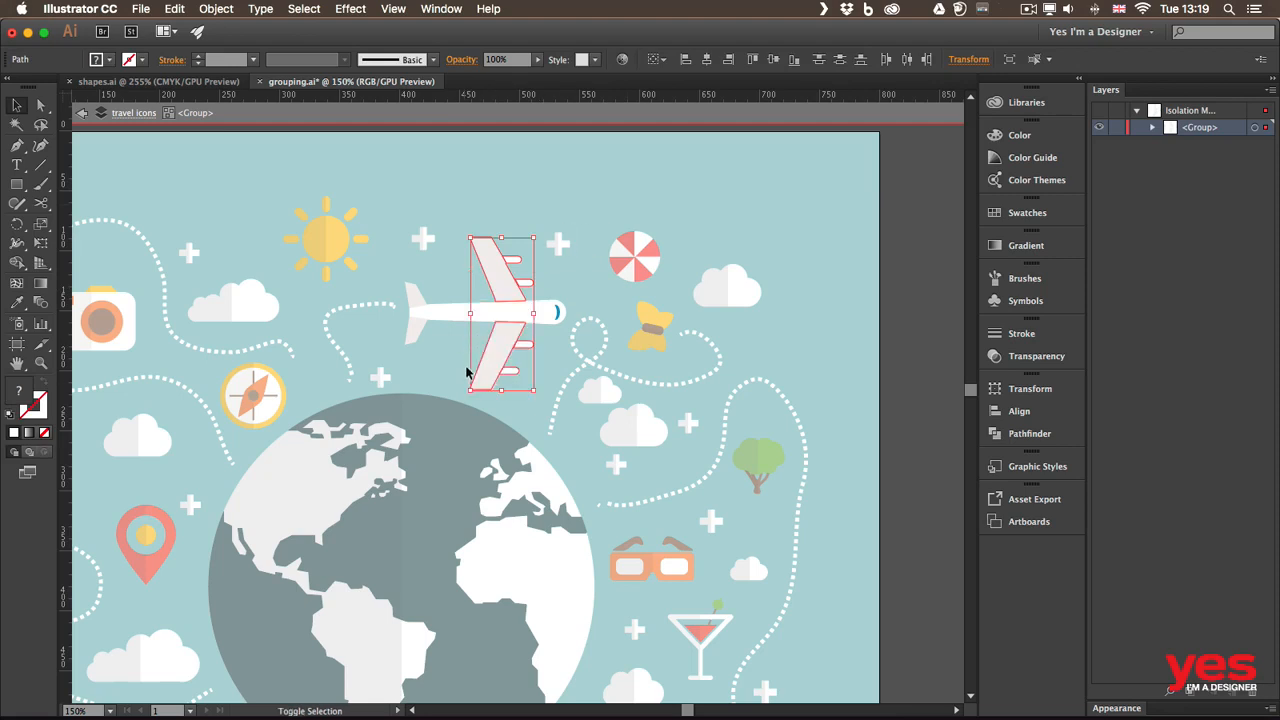
{"action": "left_click_drag", "start_coordinate": [509, 340], "coordinate": [491, 337]}
{"action": "left_click", "coordinate": [523, 218]}
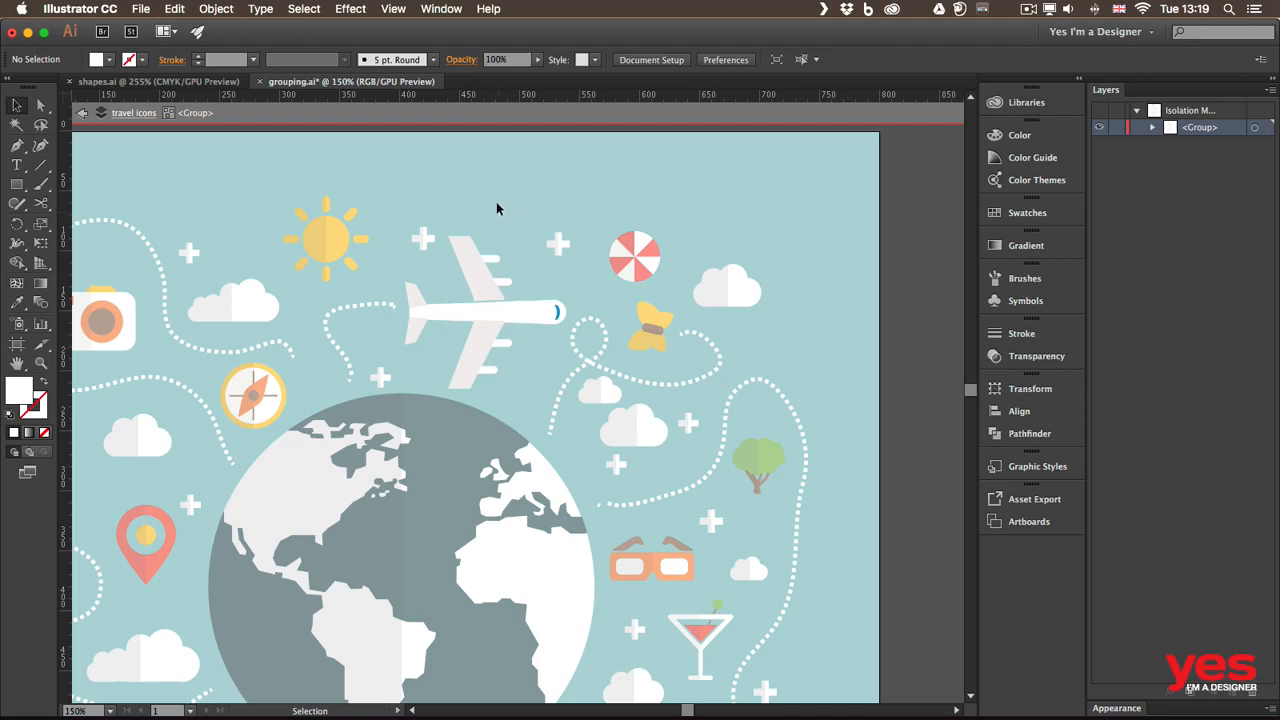
{"action": "key", "text": "super+z"}
{"action": "left_click", "coordinate": [337, 187]}
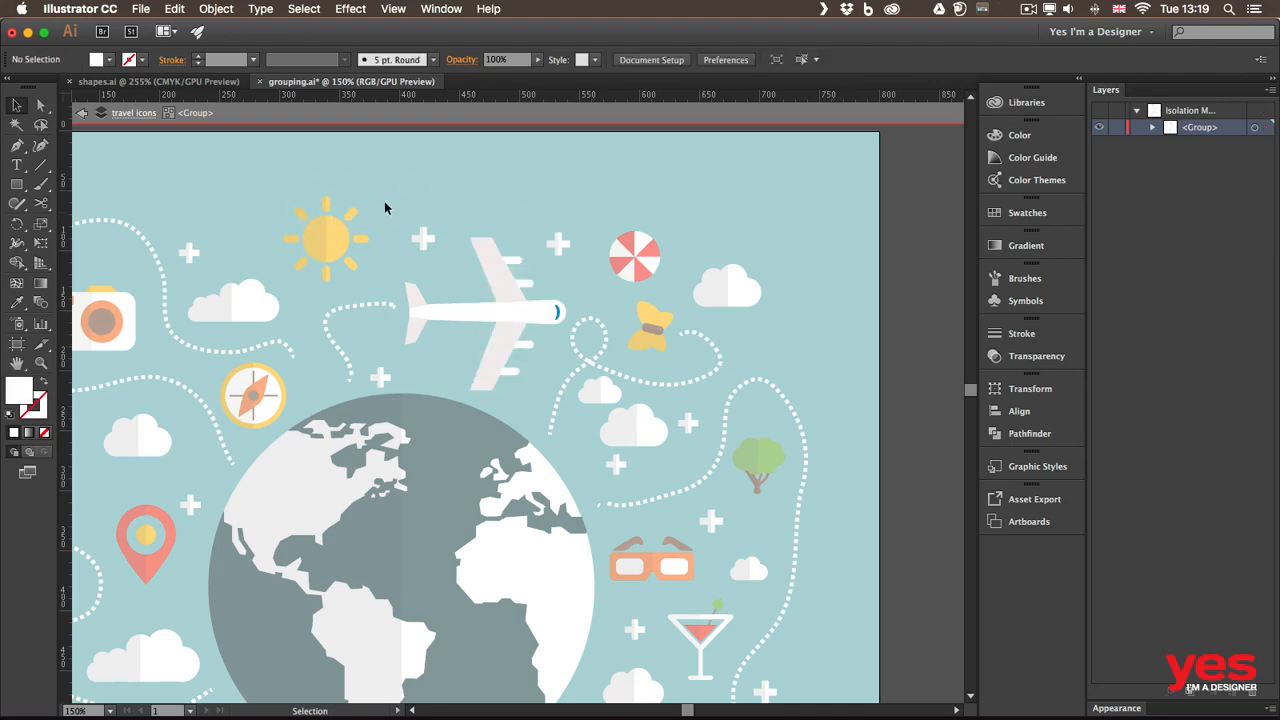
{"action": "double_click", "coordinate": [451, 175]}
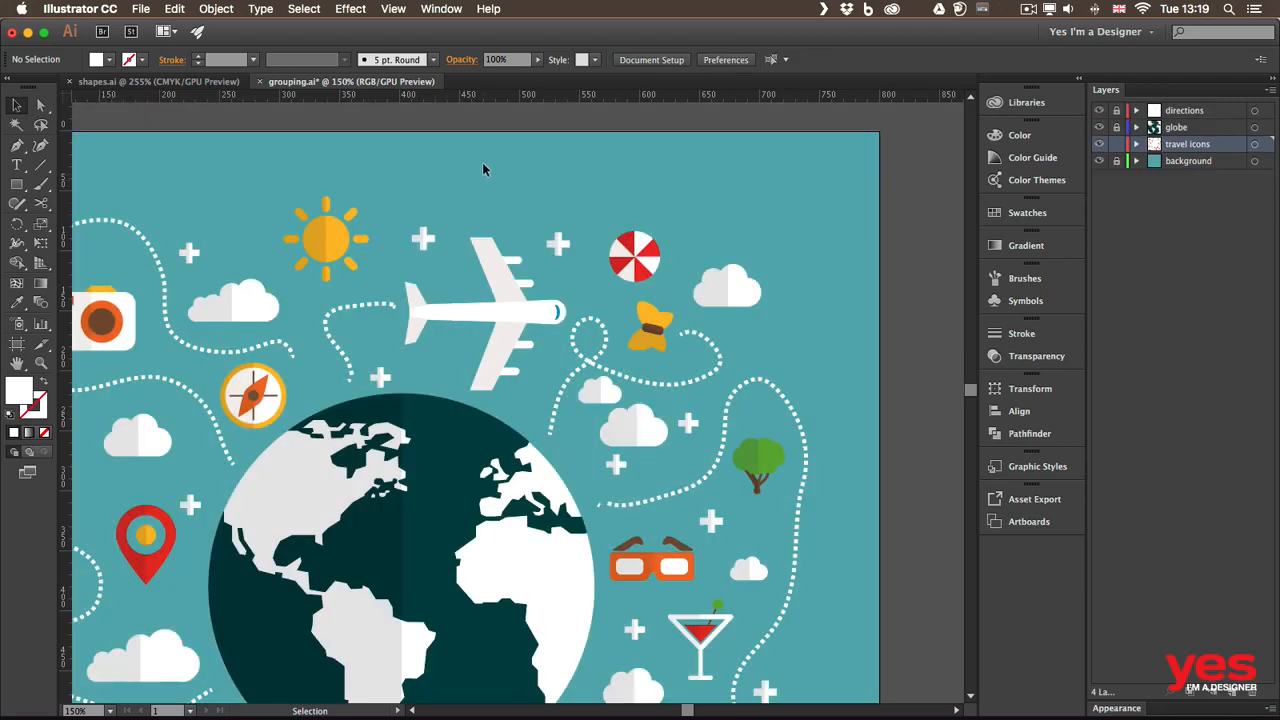
- Isolate the compass group on the travel icons layer
{"action": "scroll", "coordinate": [326, 213], "scroll_direction": "left", "scroll_amount": 5}
{"action": "scroll", "coordinate": [326, 213], "scroll_direction": "down", "scroll_amount": 2}
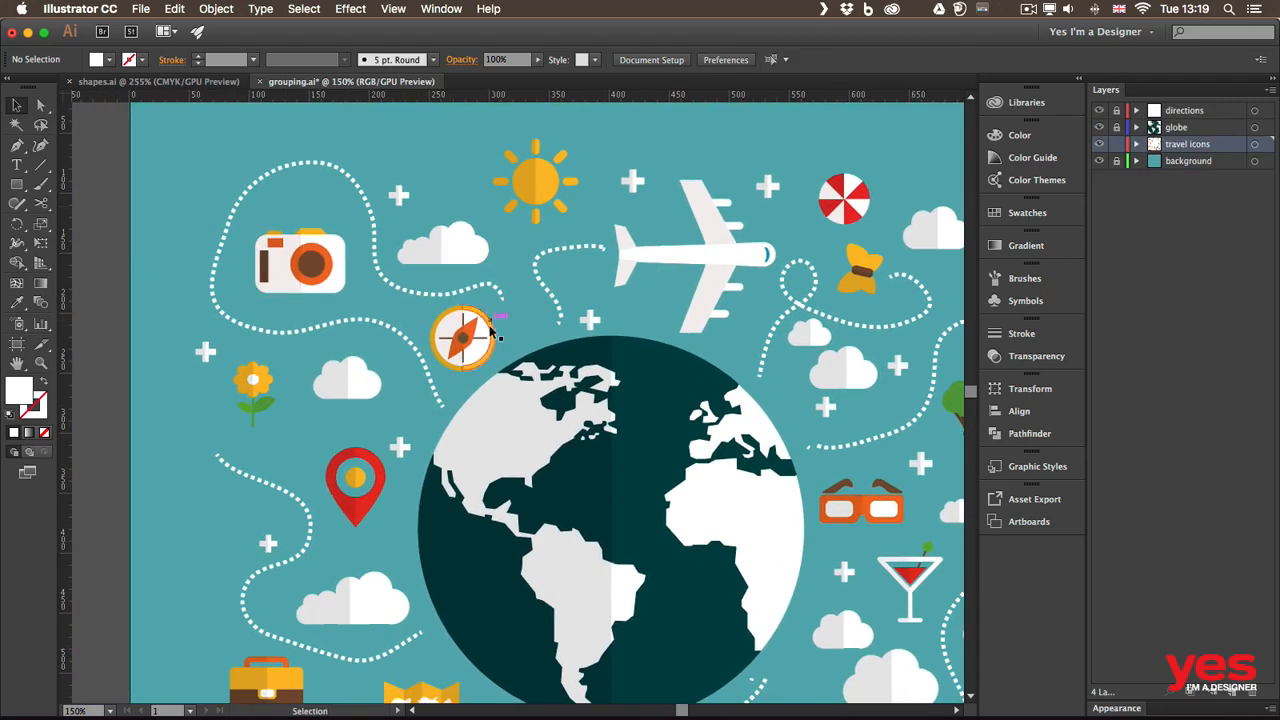
{"action": "double_click", "coordinate": [478, 341]}
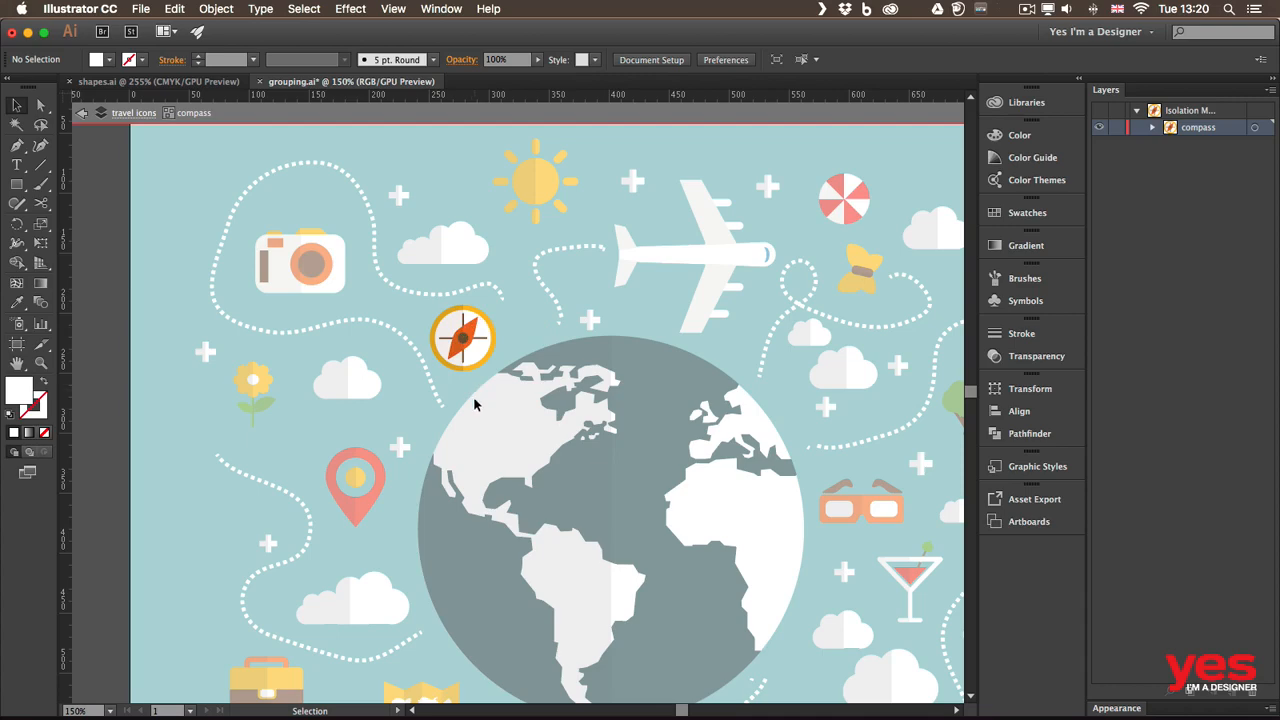
{"action": "key", "text": "super+equal"}
{"action": "key", "text": "super+equal"}
{"action": "key", "text": "super+equal"}
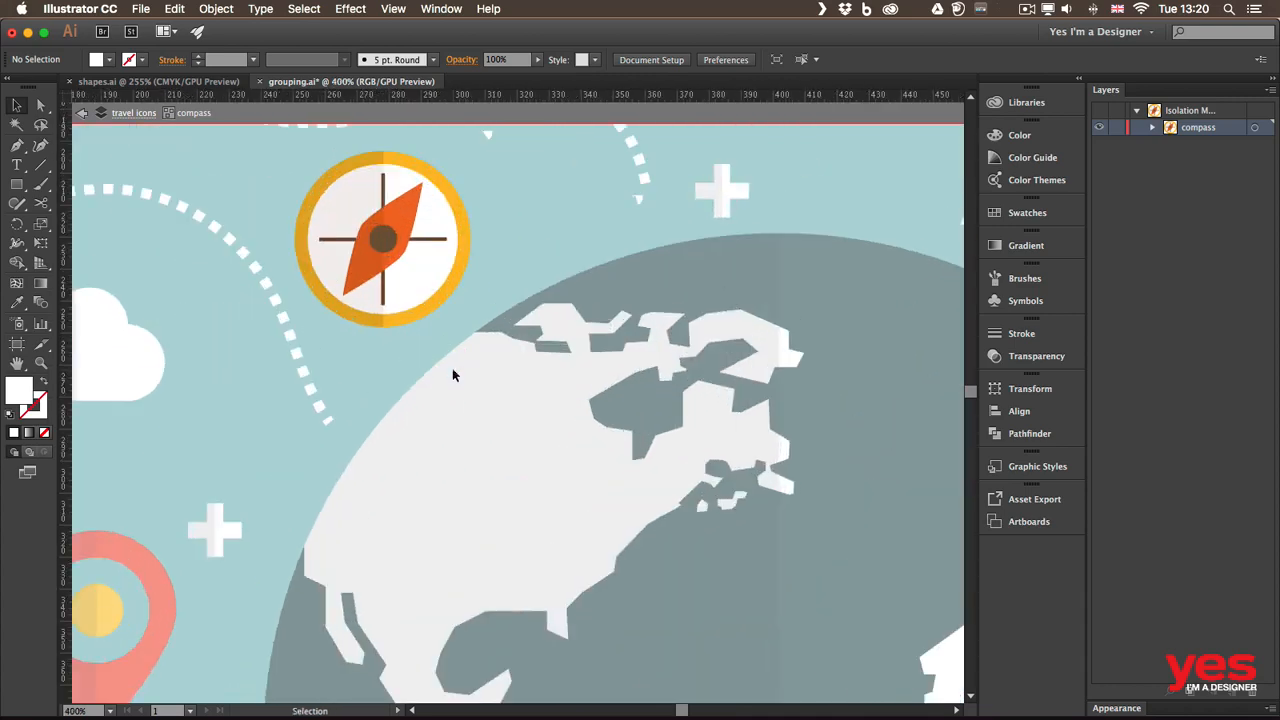
{"action": "left_click_drag", "start_coordinate": [623, 163], "coordinate": [718, 283]}
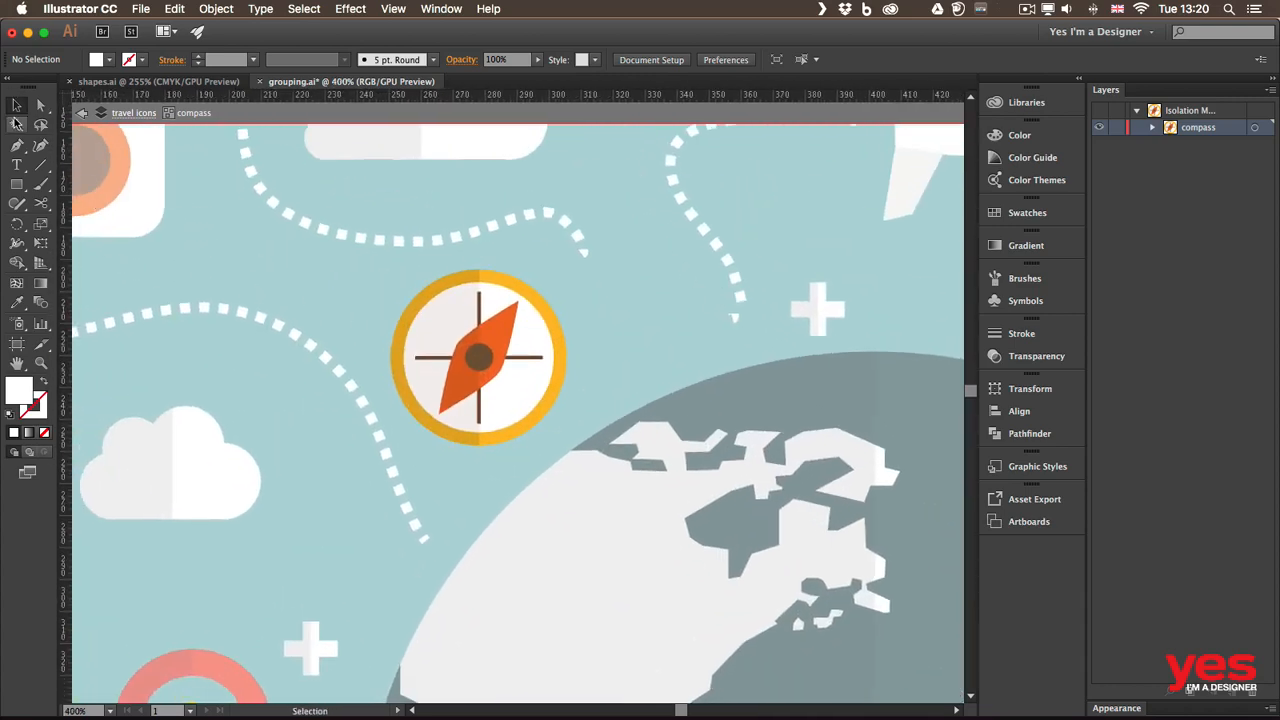
- Rotate both halves of the compass needle counterclockwise so its tip points to the upper left, and exit isolation mode completely
{"action": "left_click", "coordinate": [505, 340]}
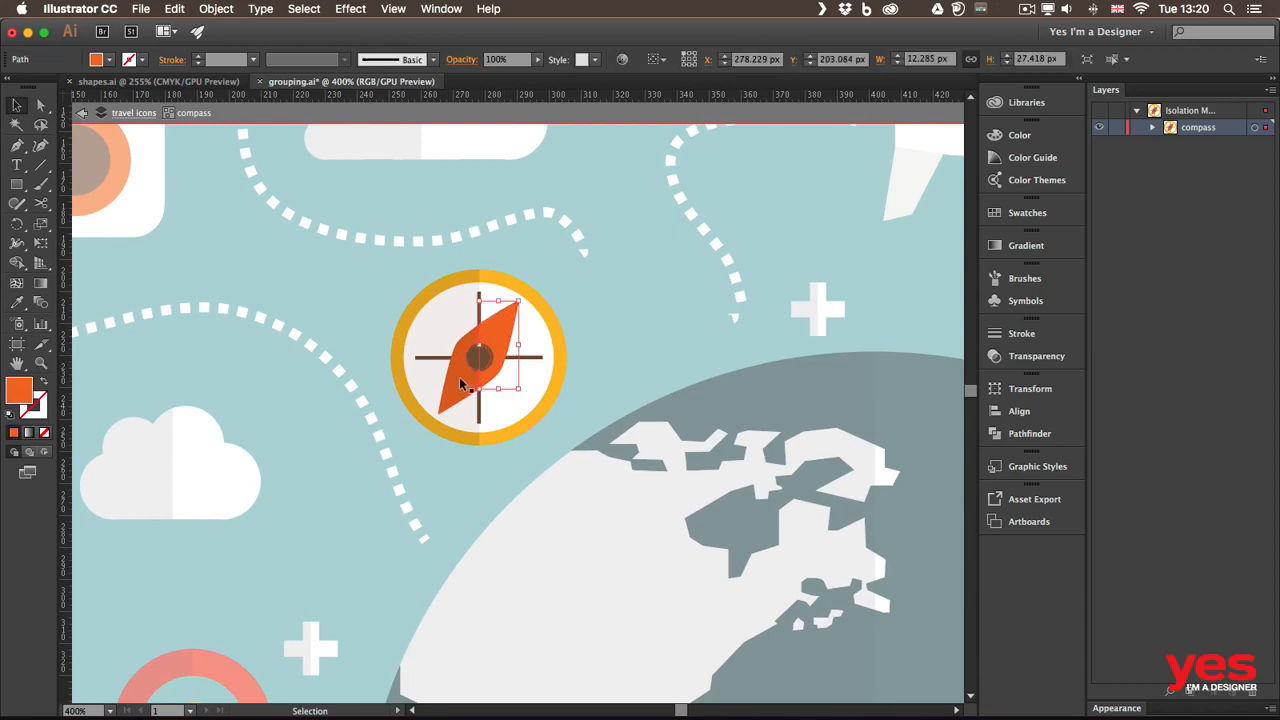
{"action": "left_click", "coordinate": [455, 377], "text": "shift"}
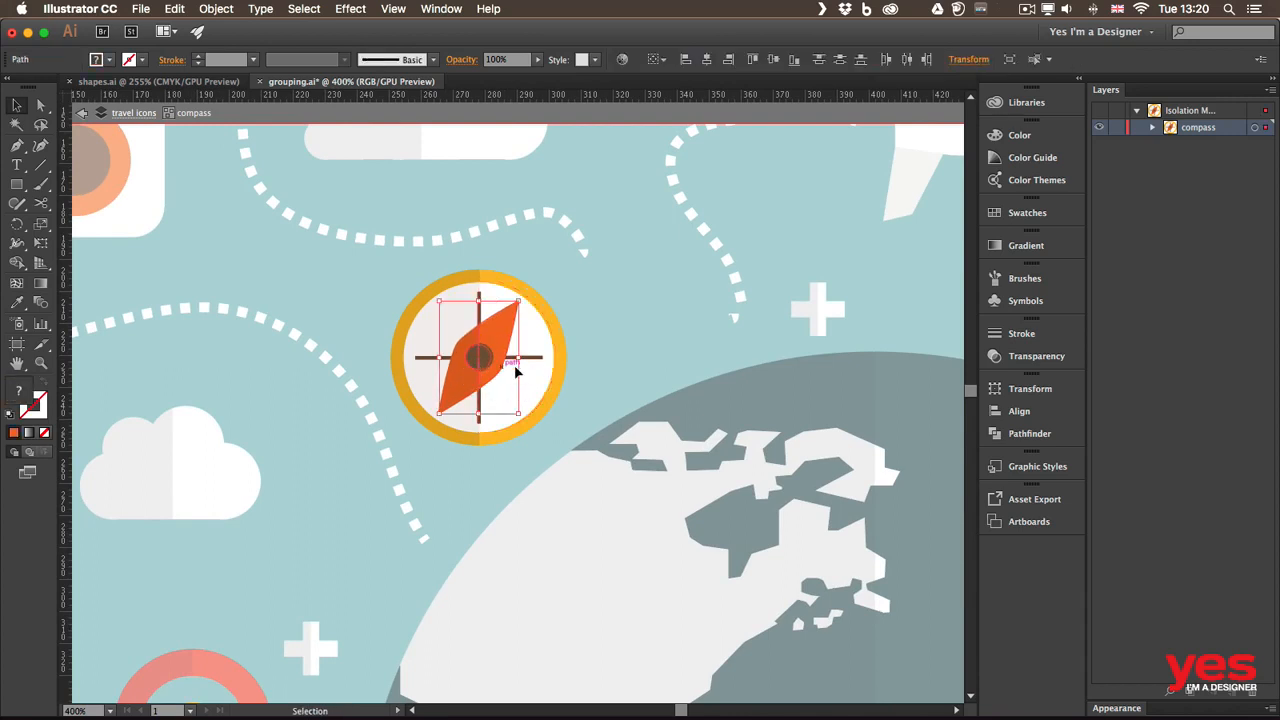
{"action": "left_click", "coordinate": [17, 224]}
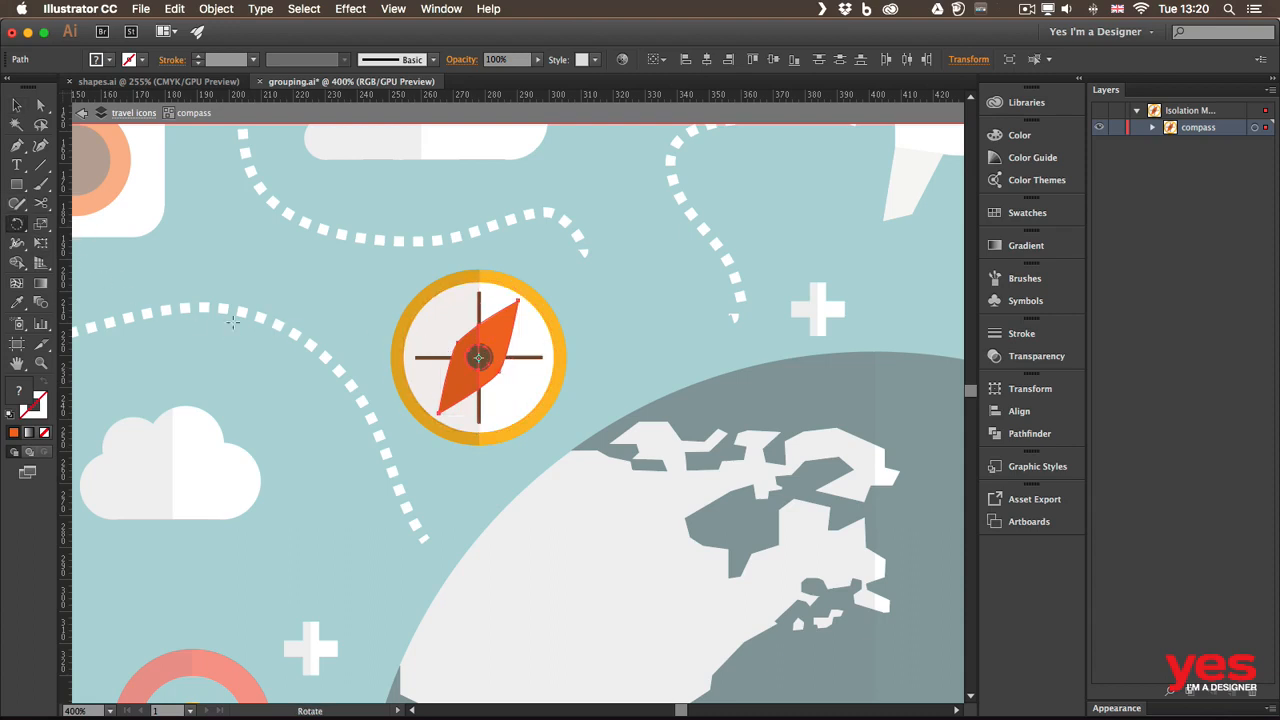
{"action": "left_click_drag", "start_coordinate": [516, 320], "coordinate": [443, 340]}
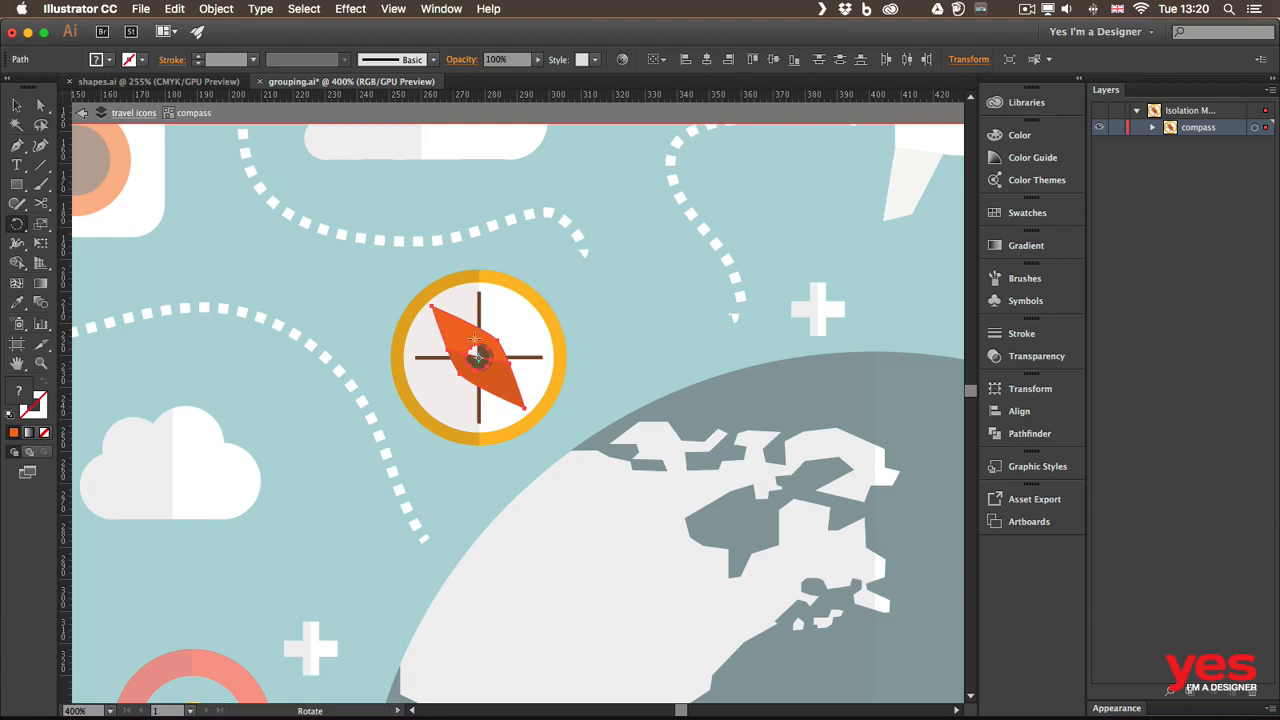
{"action": "key", "text": "v"}
{"action": "left_click", "coordinate": [616, 296]}
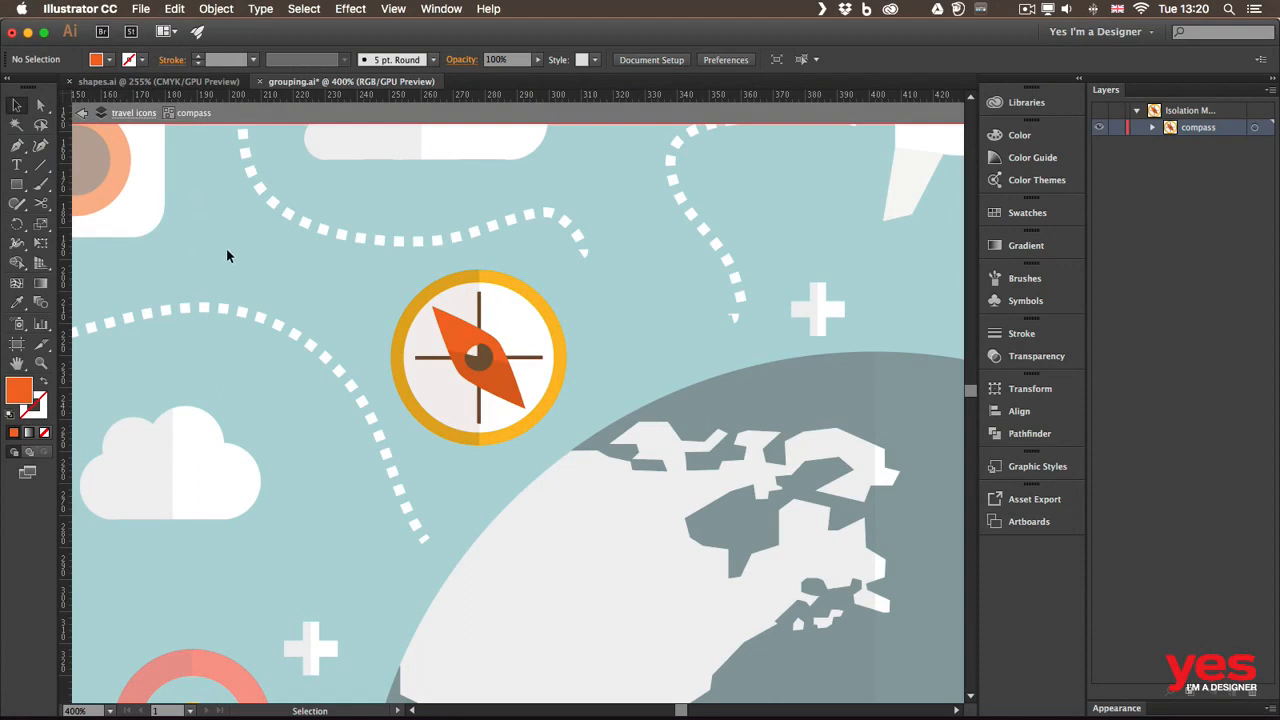
{"action": "left_click", "coordinate": [82, 115]}
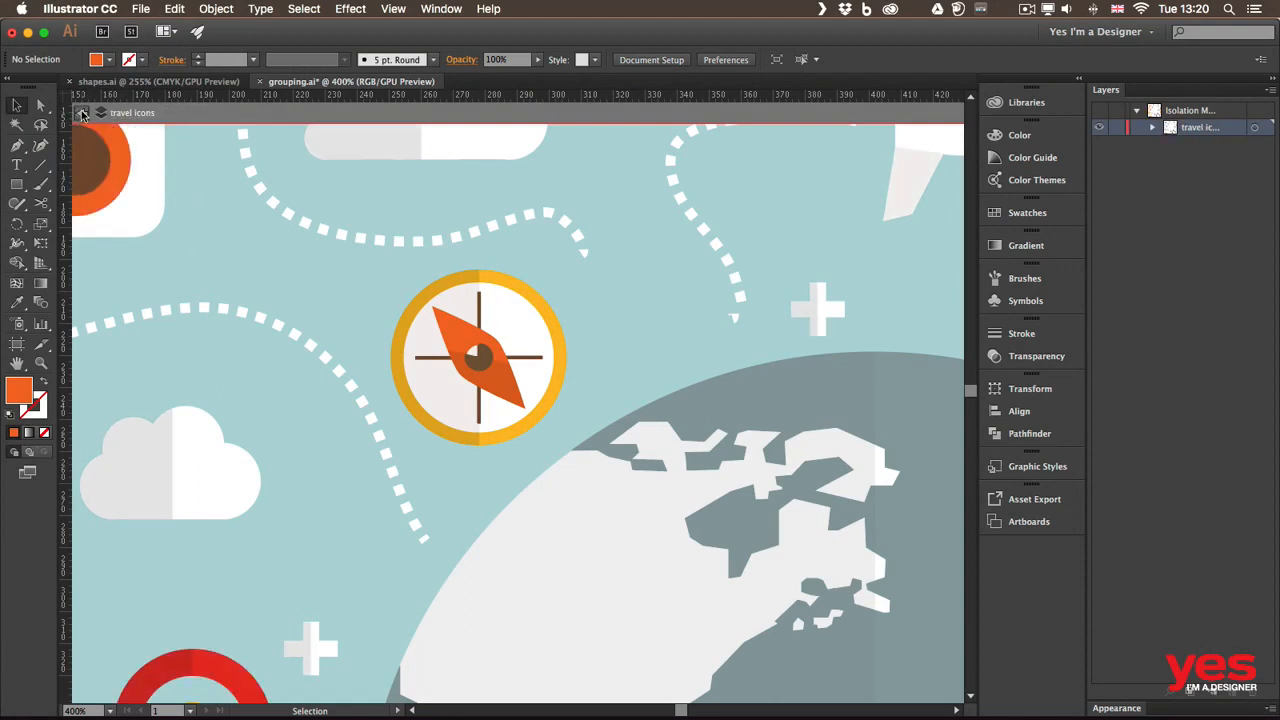
{"action": "left_click", "coordinate": [82, 115]}
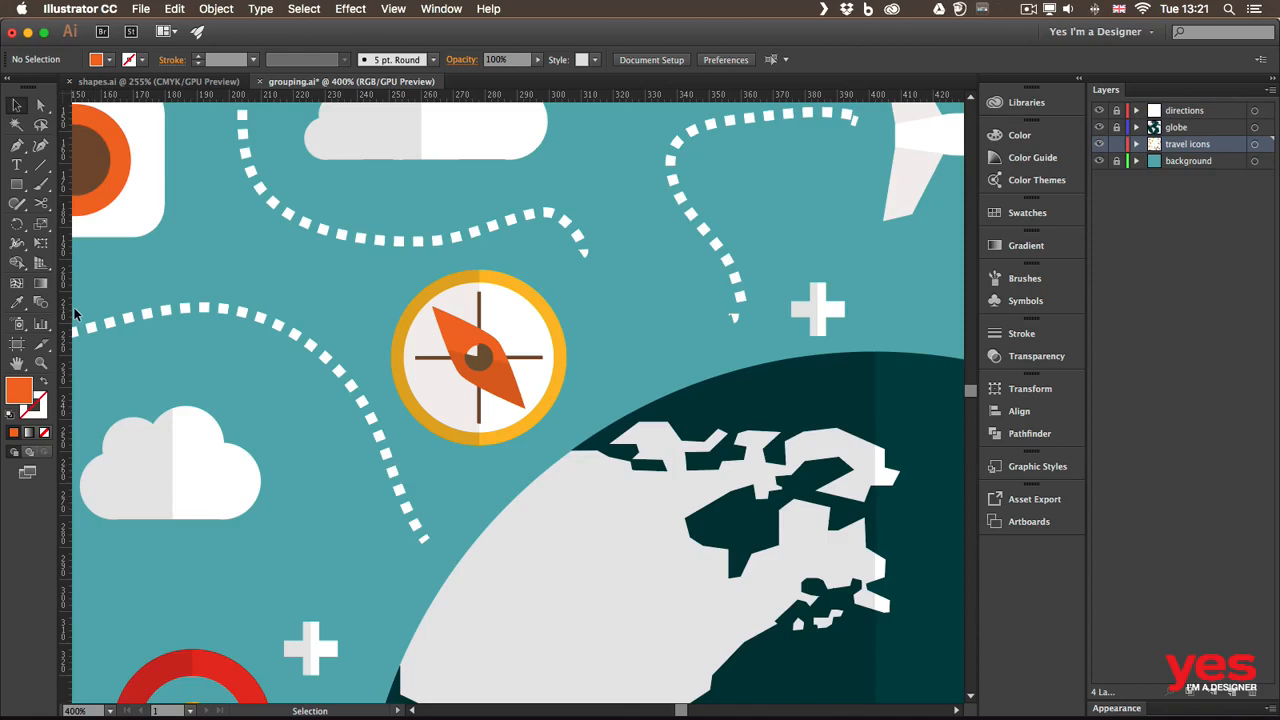
- Move the compass group so it overlaps the camera's right side, at about X 164 px, Y 139 px
{"action": "key", "text": "space"}
{"action": "left_click_drag", "start_coordinate": [294, 226], "coordinate": [564, 336]}
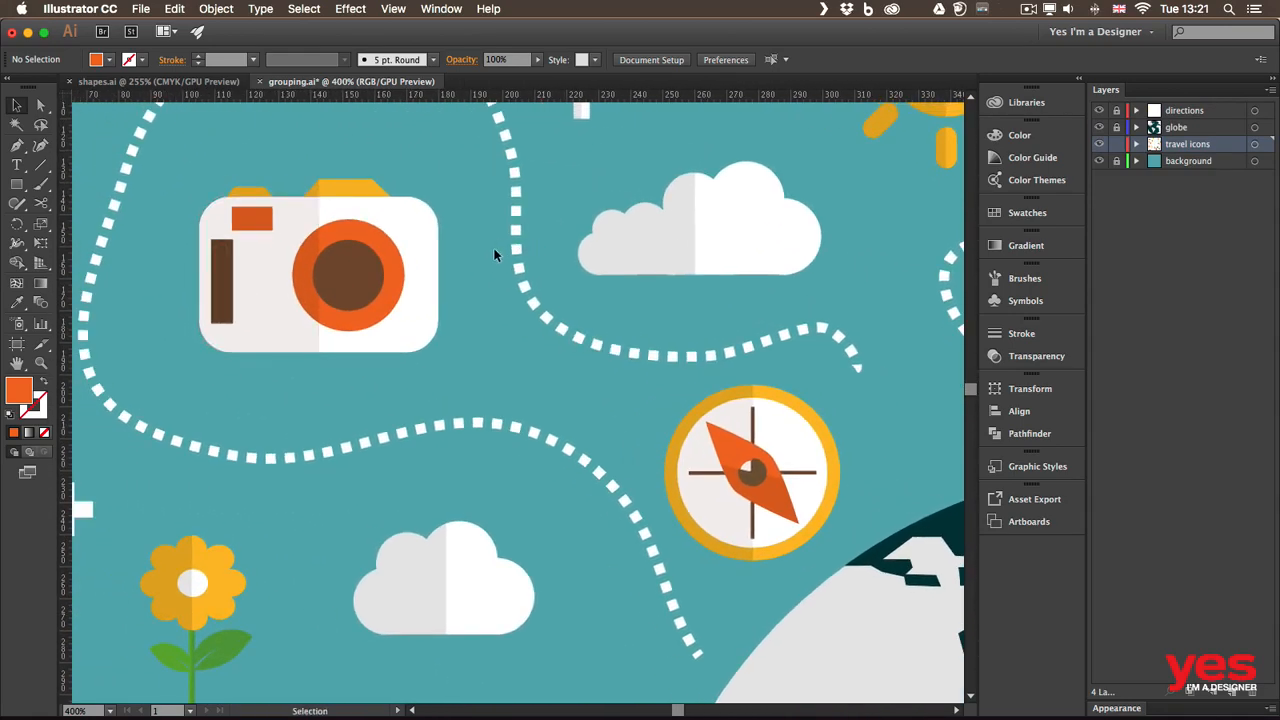
{"action": "left_click_drag", "start_coordinate": [688, 410], "coordinate": [432, 302]}
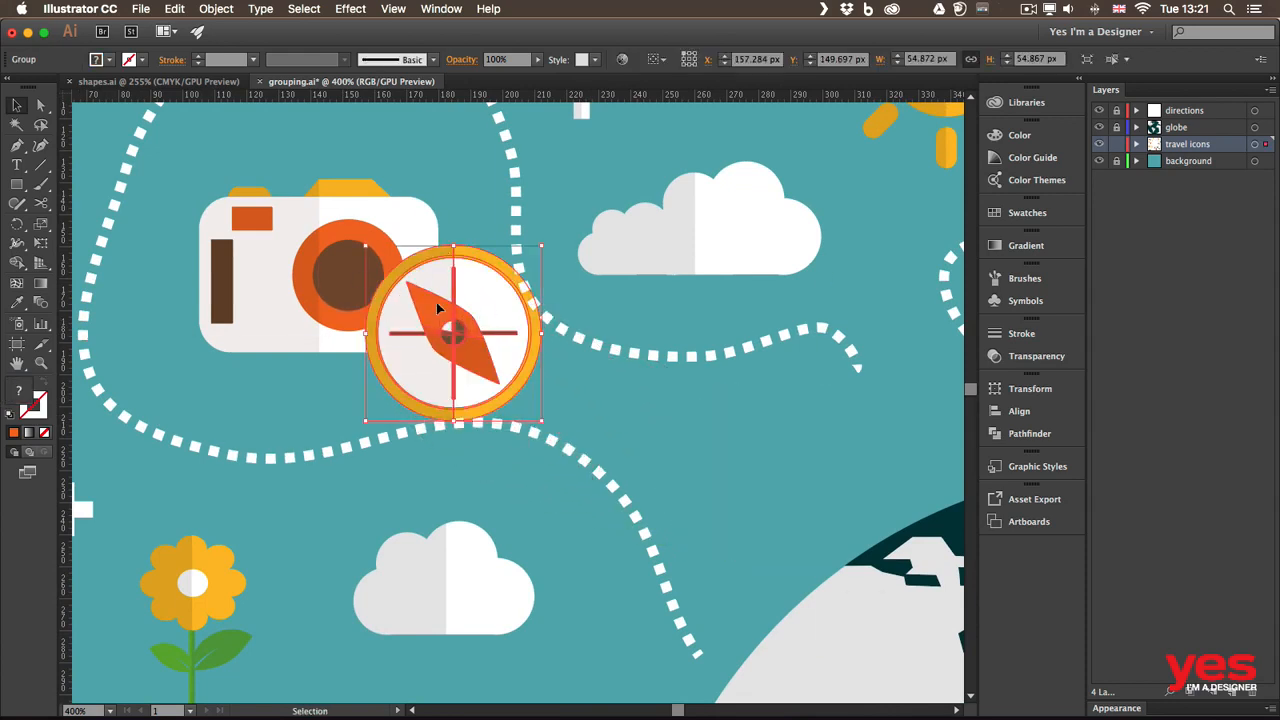
{"action": "left_click_drag", "start_coordinate": [432, 295], "coordinate": [471, 258]}
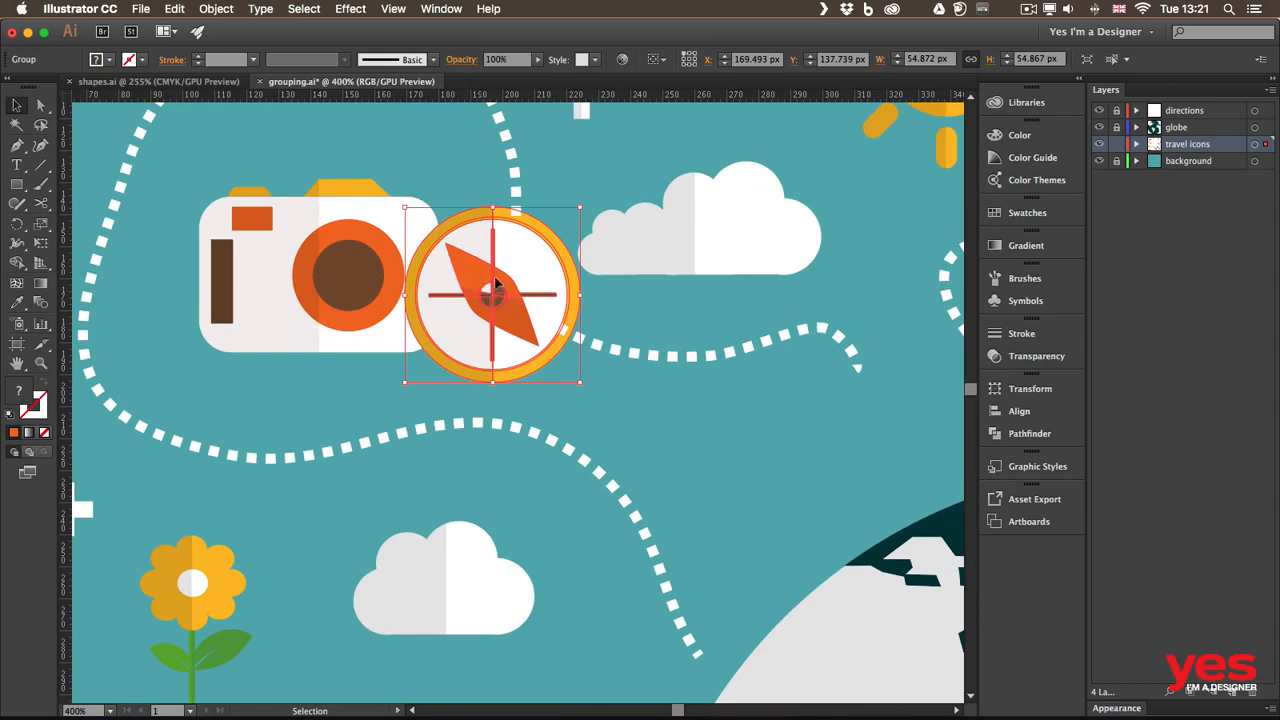
{"action": "left_click_drag", "start_coordinate": [472, 270], "coordinate": [454, 274]}
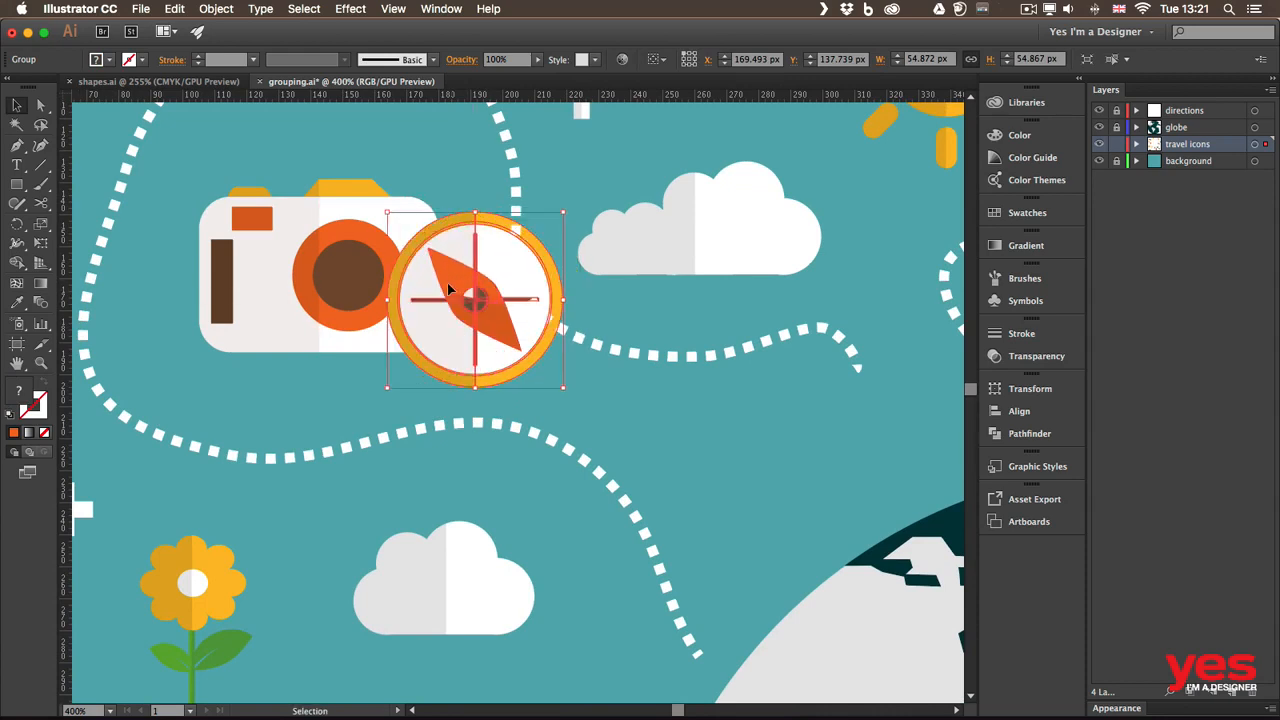
- Send the compass group to the back and shift it slightly downward behind the camera's lower-right corner
{"action": "right_click", "coordinate": [451, 265]}
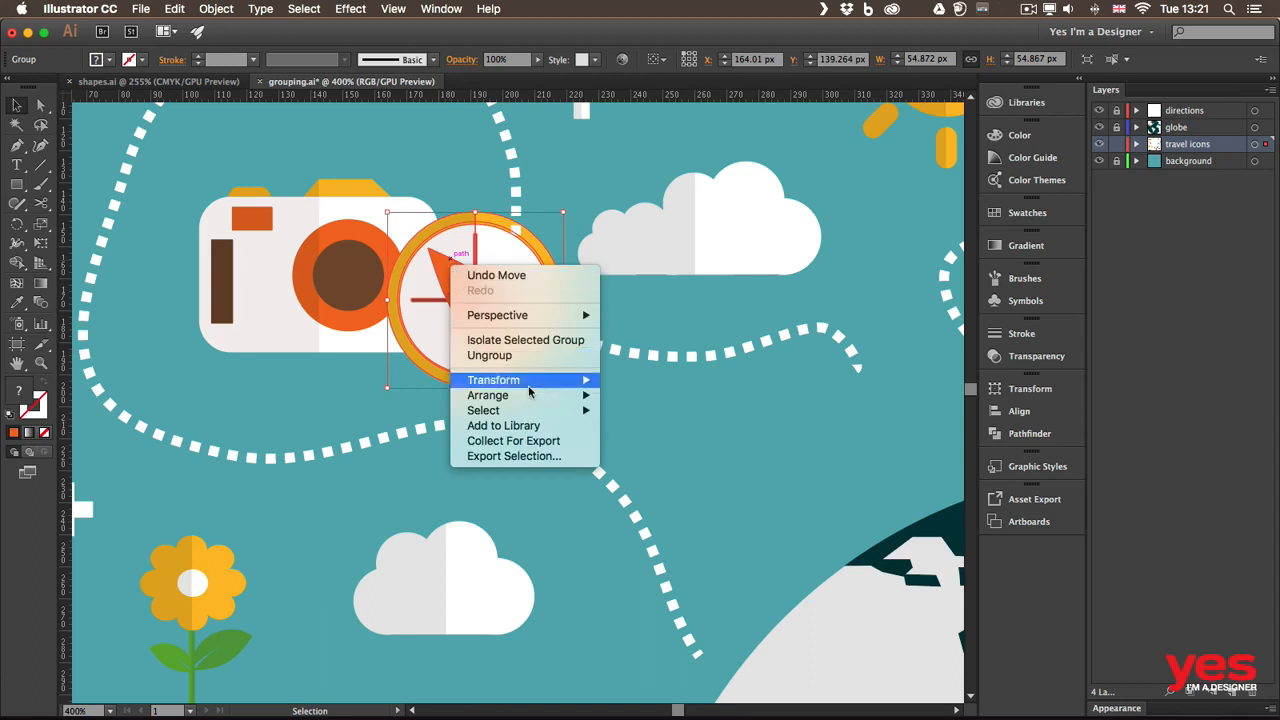
{"action": "mouse_move", "coordinate": [540, 406]}
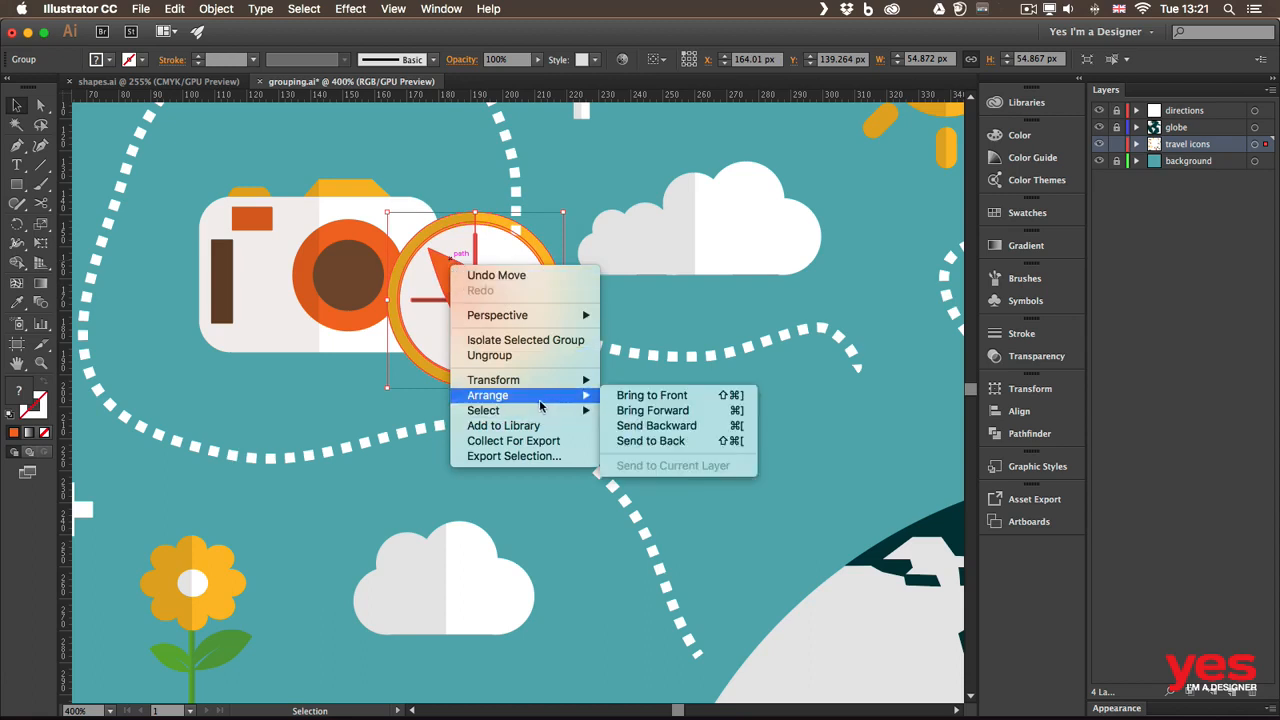
{"action": "left_click", "coordinate": [667, 443]}
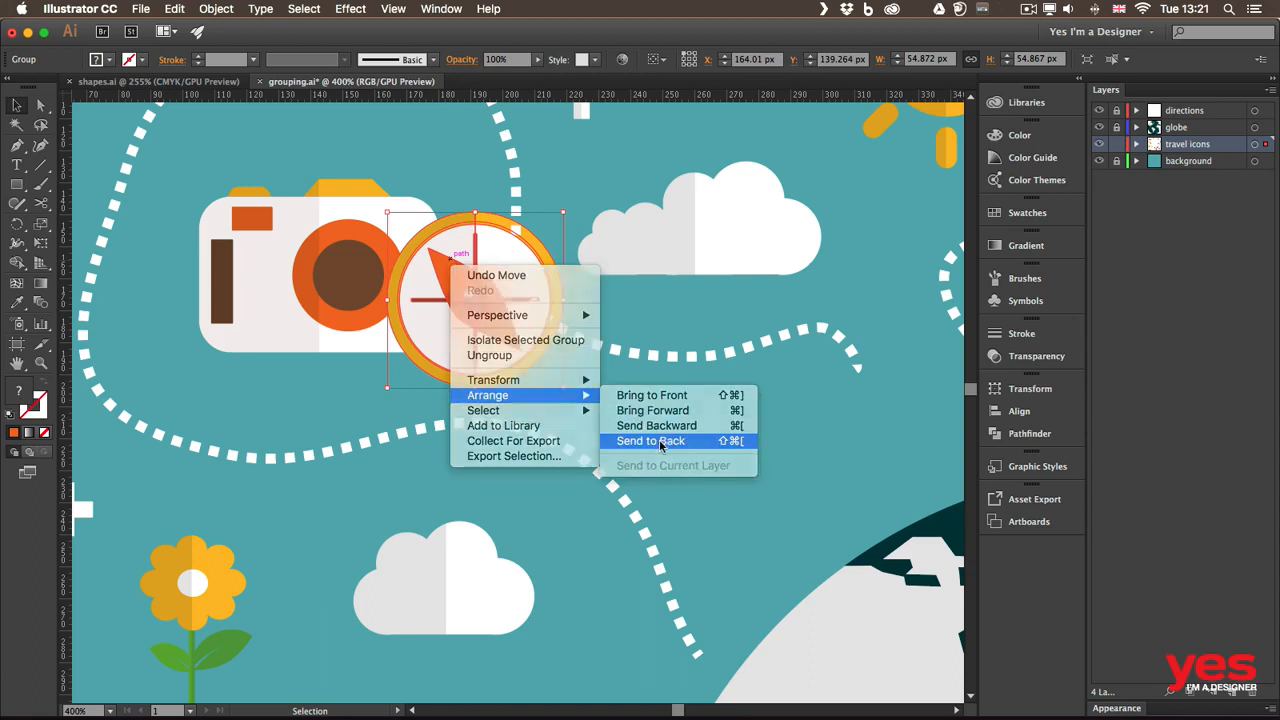
{"action": "left_click_drag", "start_coordinate": [470, 243], "coordinate": [456, 281]}
{"action": "left_click", "coordinate": [451, 470]}
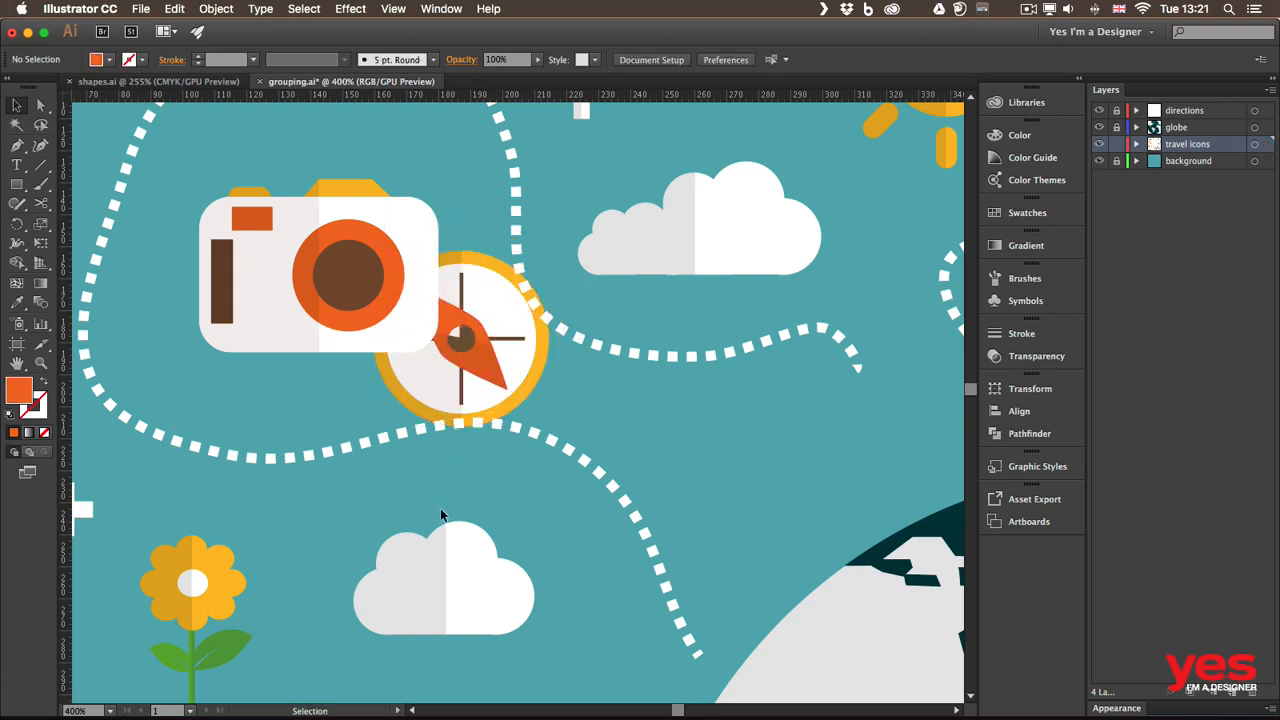
- Move the compass group to the camera's lower-left corner, at about X 100 px, Y 153 px, and step it forward and backward again
{"action": "left_click_drag", "start_coordinate": [516, 348], "coordinate": [295, 356]}
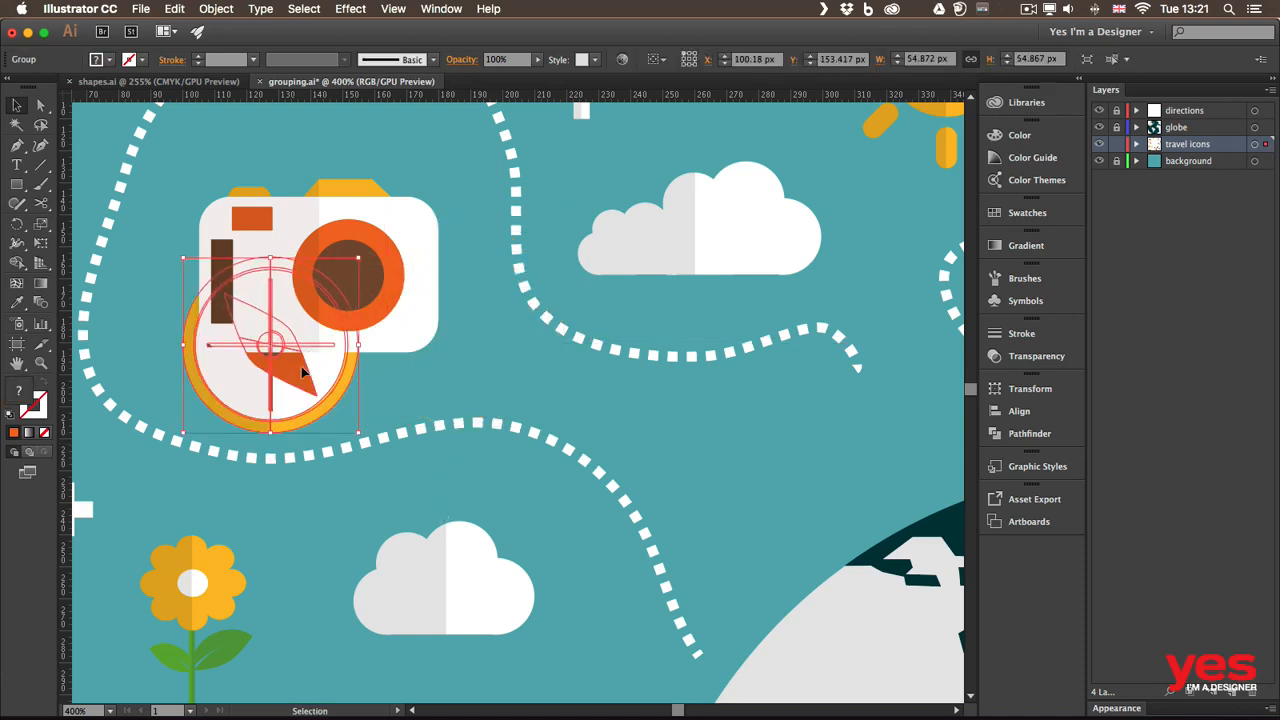
{"action": "right_click", "coordinate": [292, 394]}
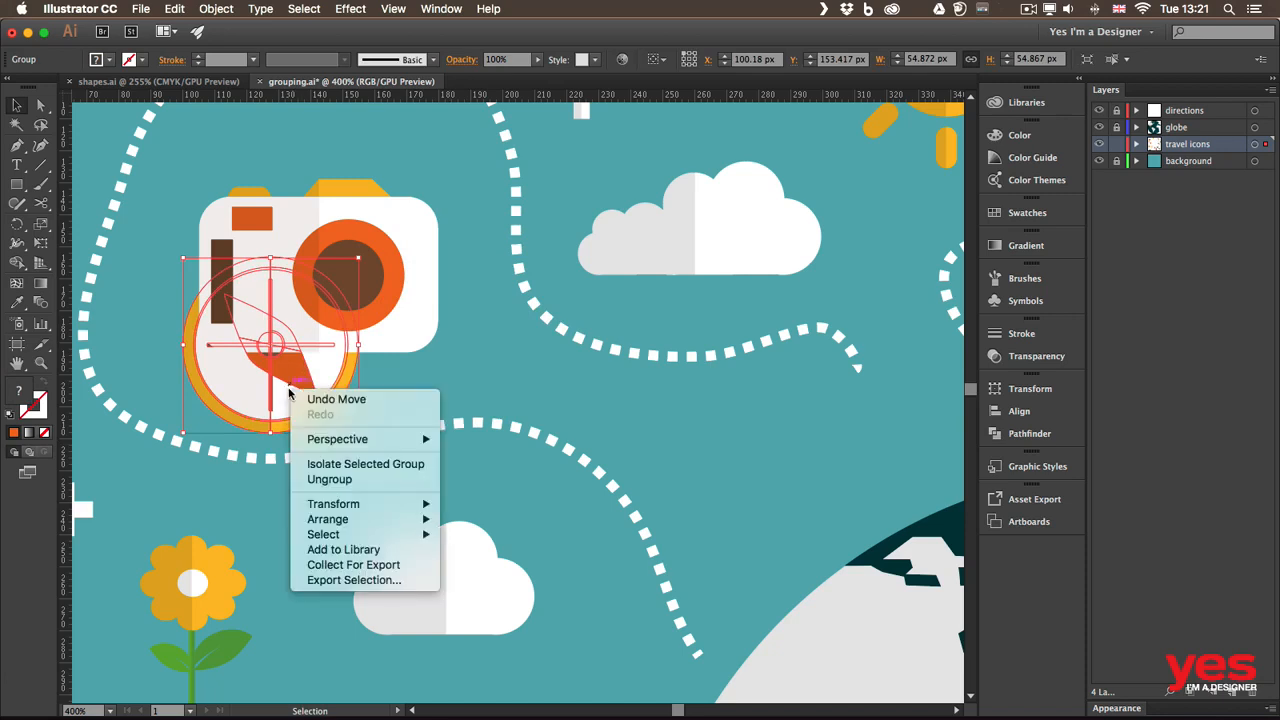
{"action": "mouse_move", "coordinate": [373, 533]}
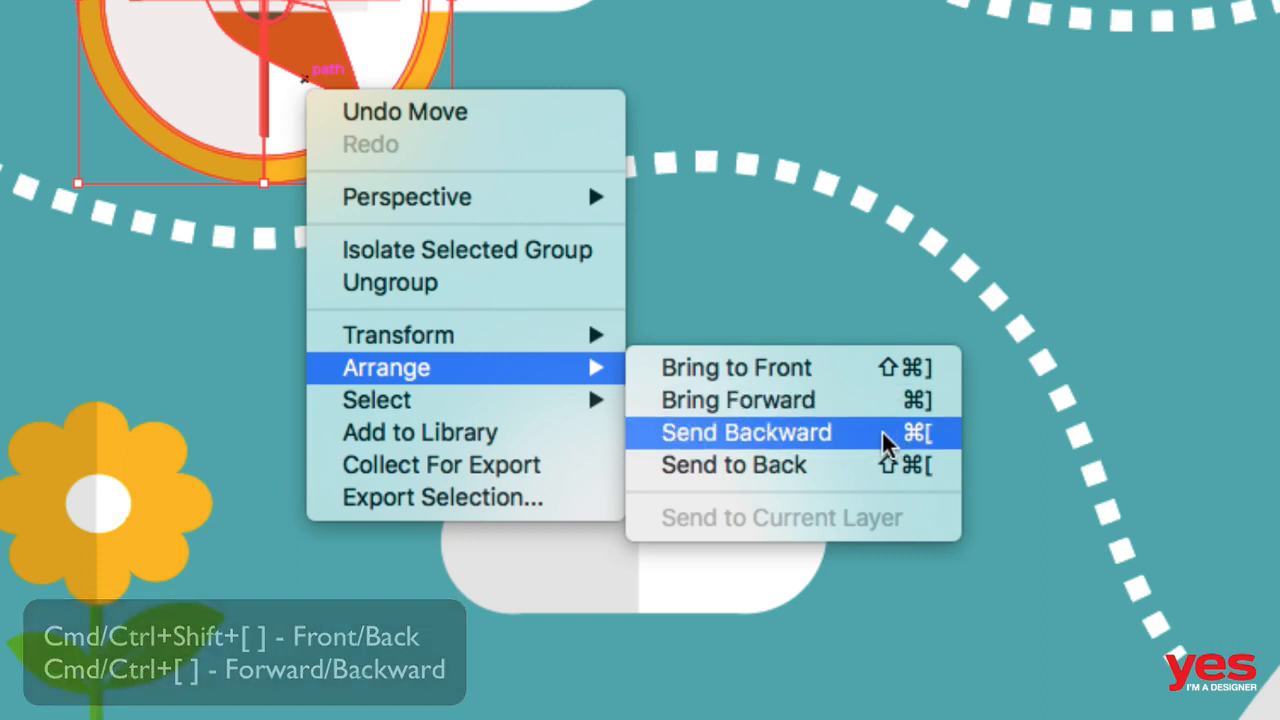
{"action": "left_click", "coordinate": [885, 440]}
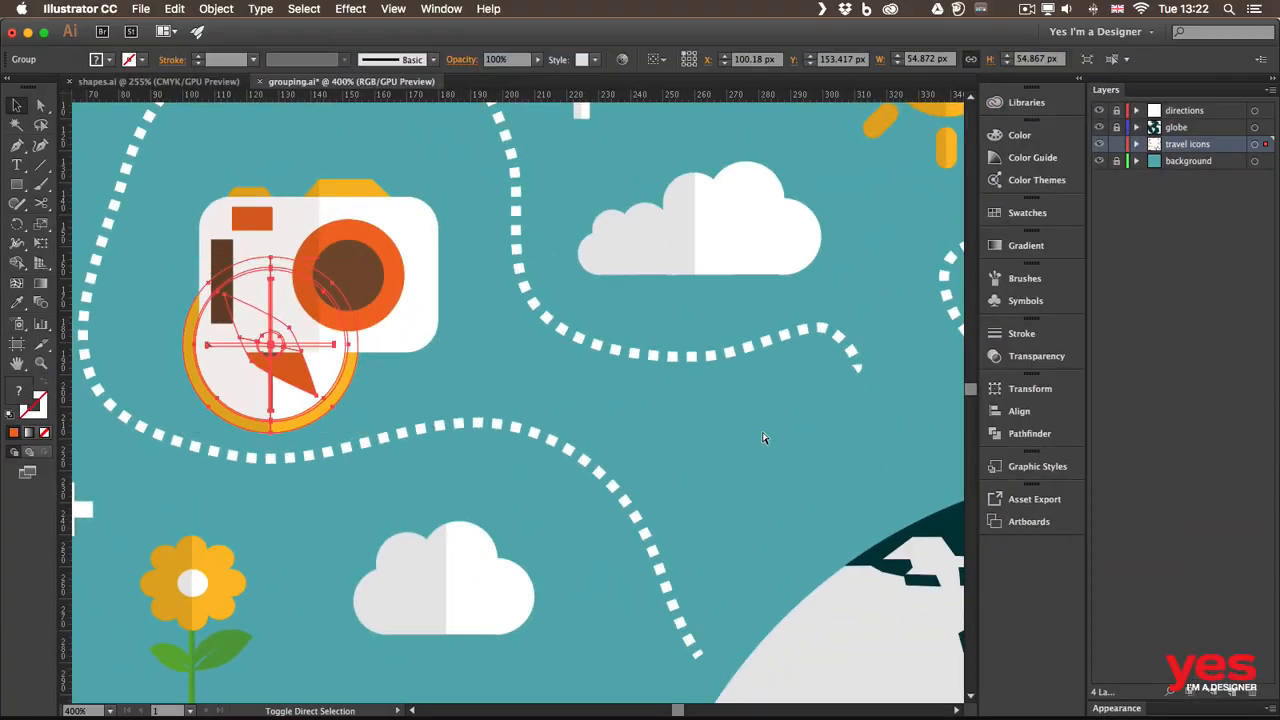
{"action": "key", "text": "super+]"}
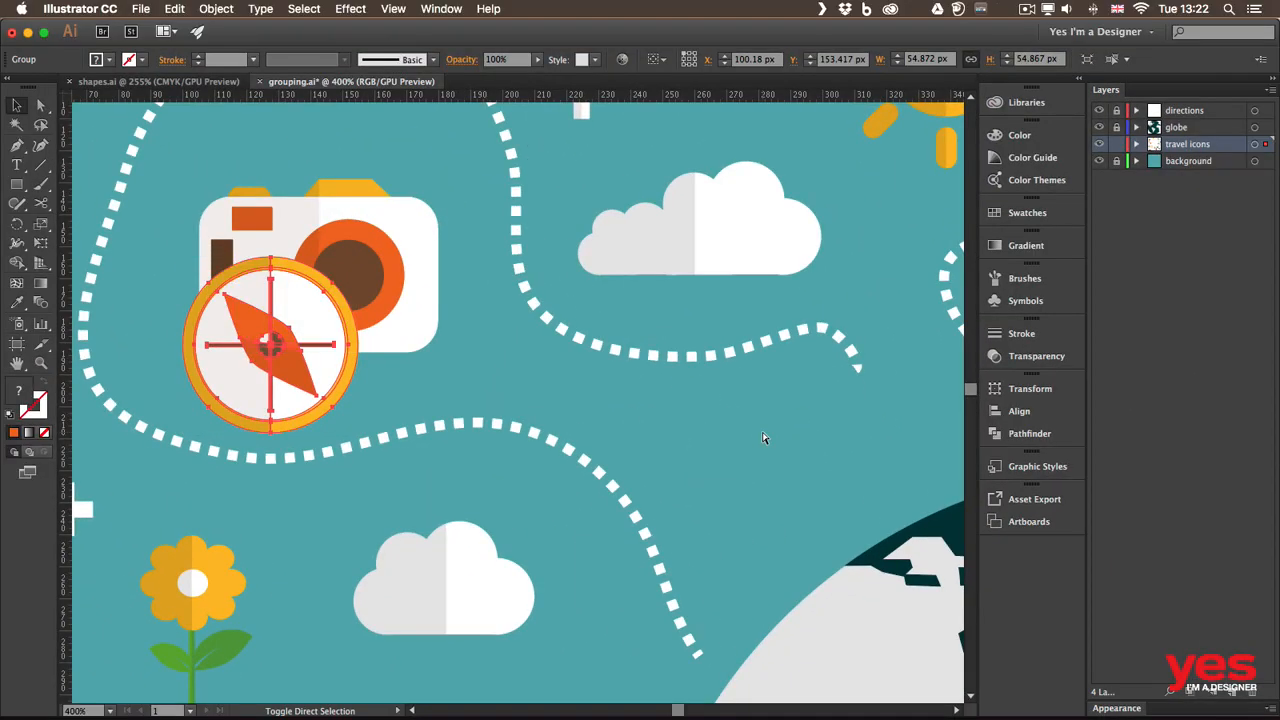
{"action": "key", "text": "super+["}
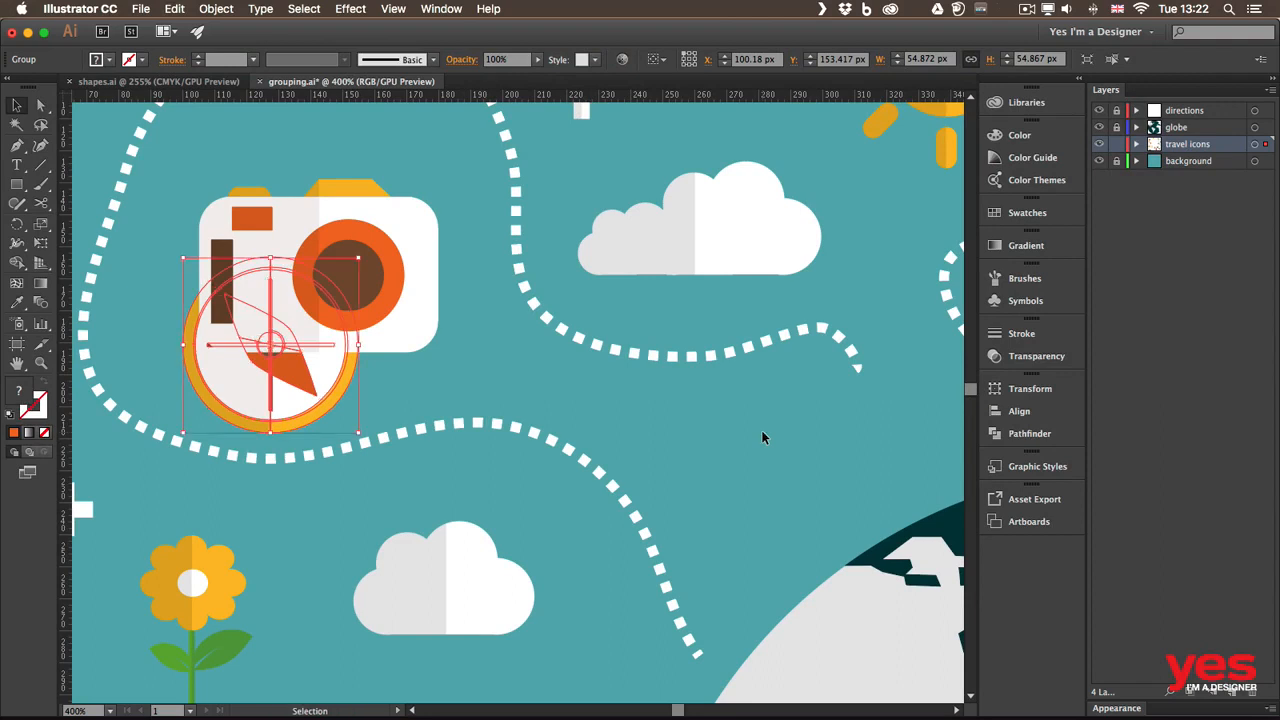
- Expand the travel icons layer's contents and bring the camera and compass groups to the front of that layer
{"action": "left_click", "coordinate": [1136, 145]}
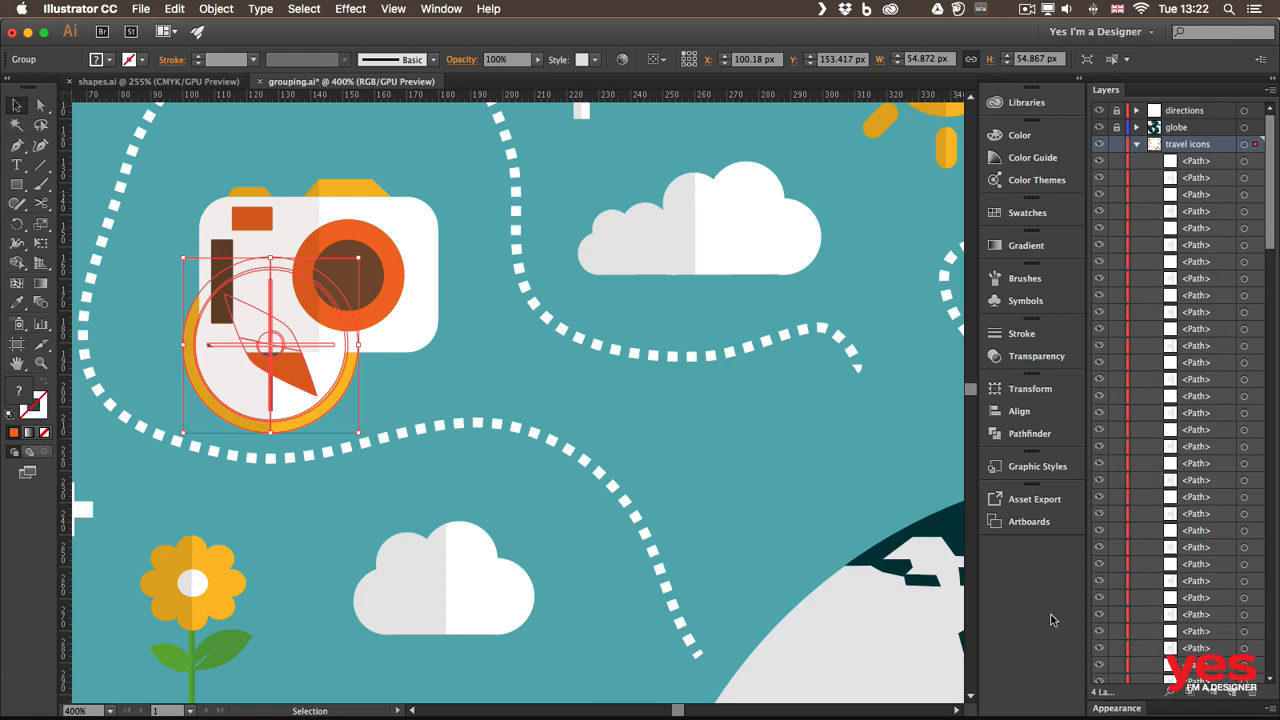
{"action": "left_click_drag", "start_coordinate": [190, 178], "coordinate": [433, 390]}
{"action": "key", "text": "super+shift+]"}
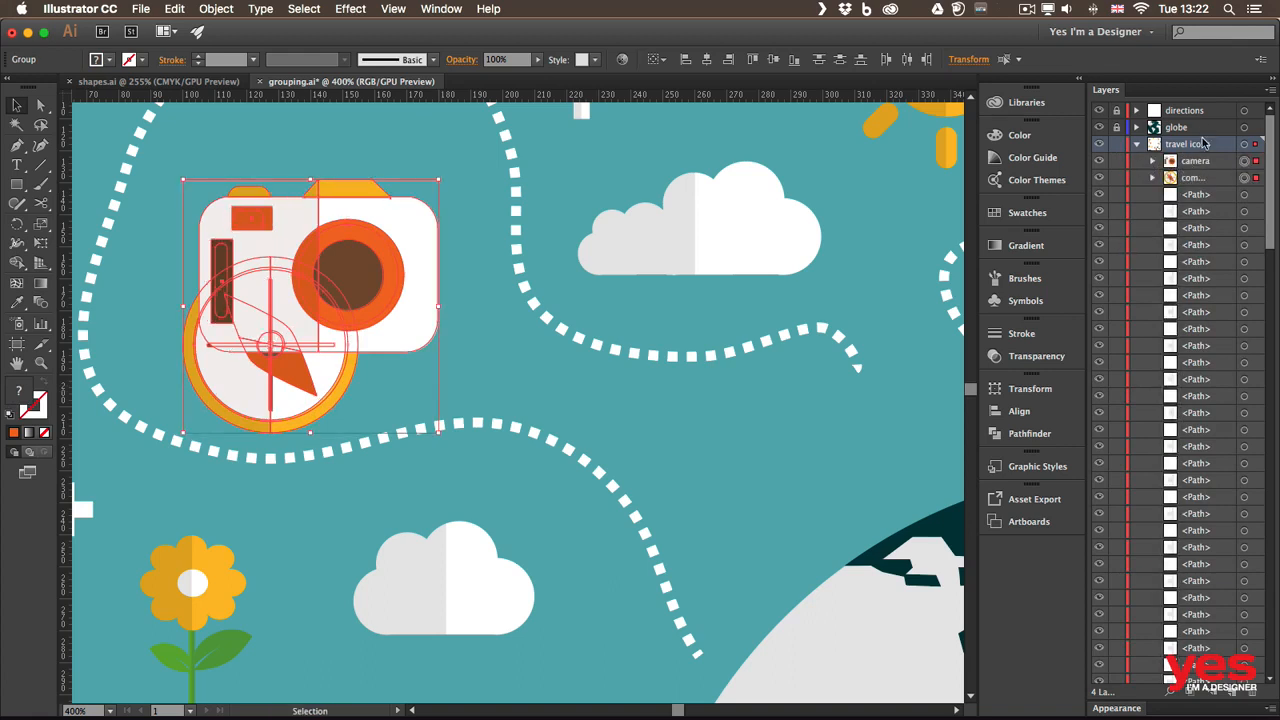
- Select only the compass group and reorder it above the camera group in the layer stack, then back below it
{"action": "left_click", "coordinate": [370, 379]}
{"action": "left_click", "coordinate": [322, 375]}
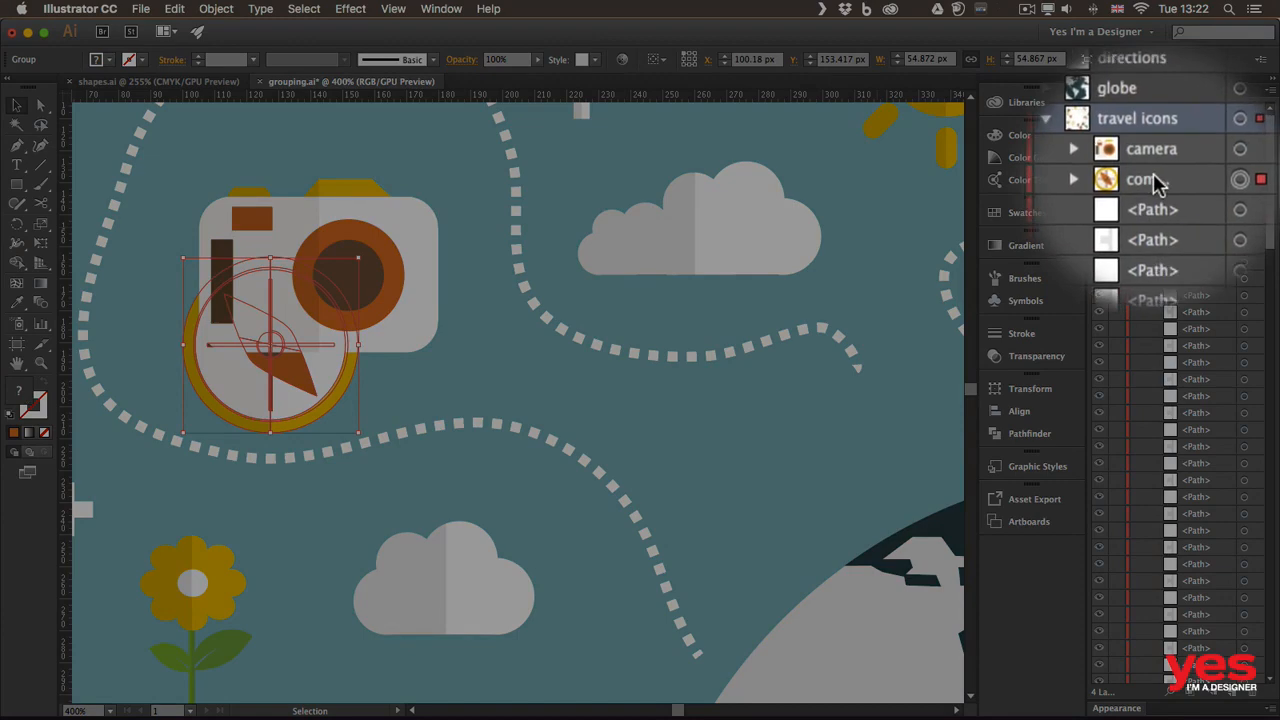
{"action": "left_click_drag", "start_coordinate": [1197, 179], "coordinate": [1197, 160]}
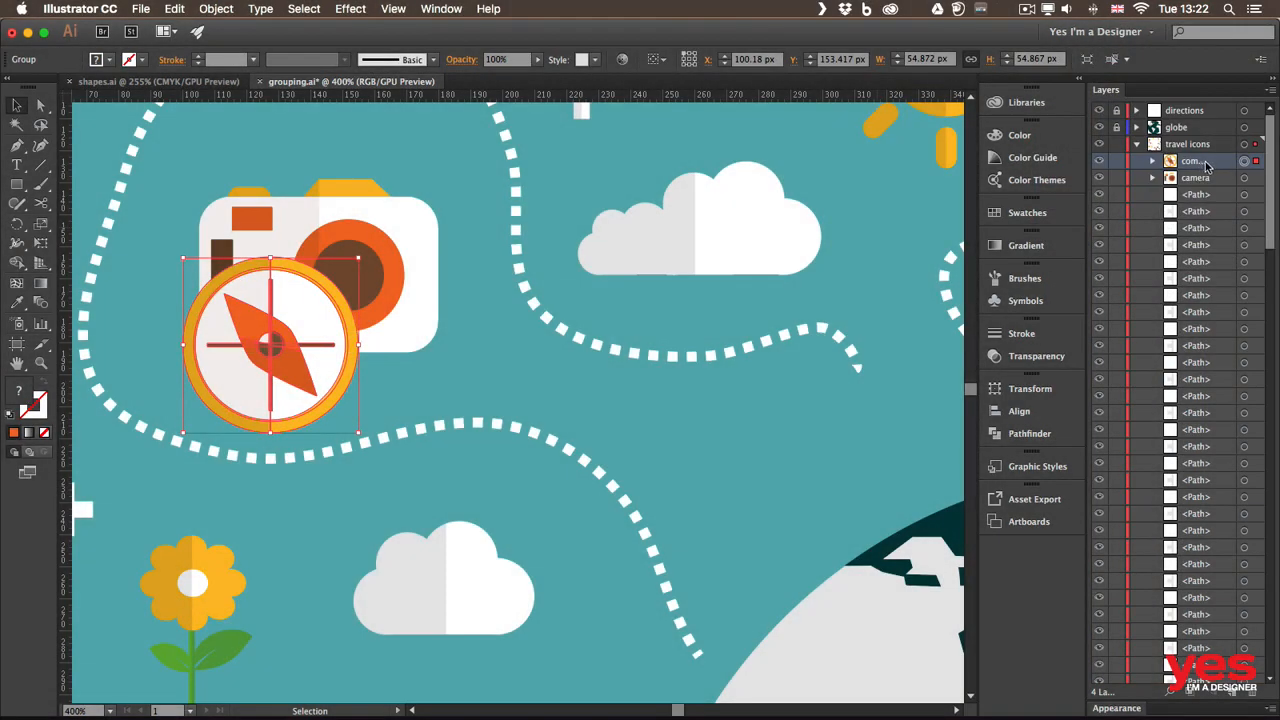
{"action": "left_click_drag", "start_coordinate": [1207, 166], "coordinate": [1198, 186]}
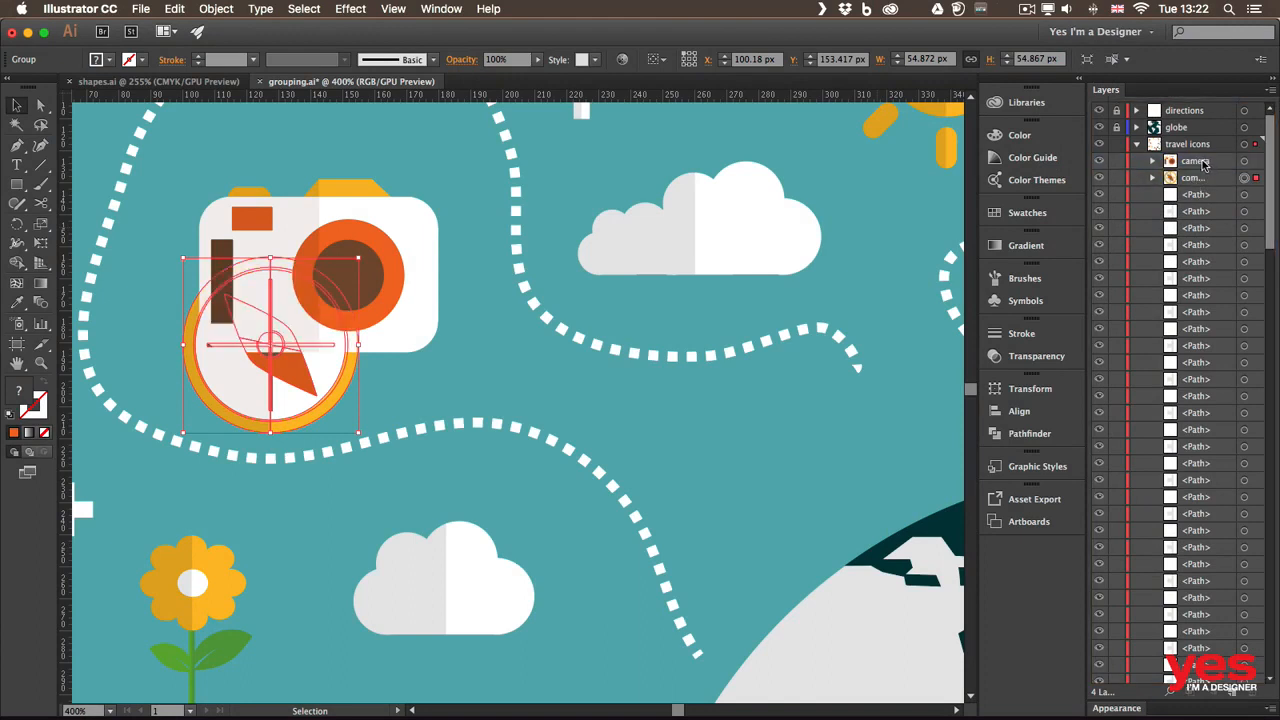
- Nest the compass group inside the camera group, inspect the camera's contents, and move the compass back out below it
{"action": "left_click_drag", "start_coordinate": [1203, 177], "coordinate": [1208, 161]}
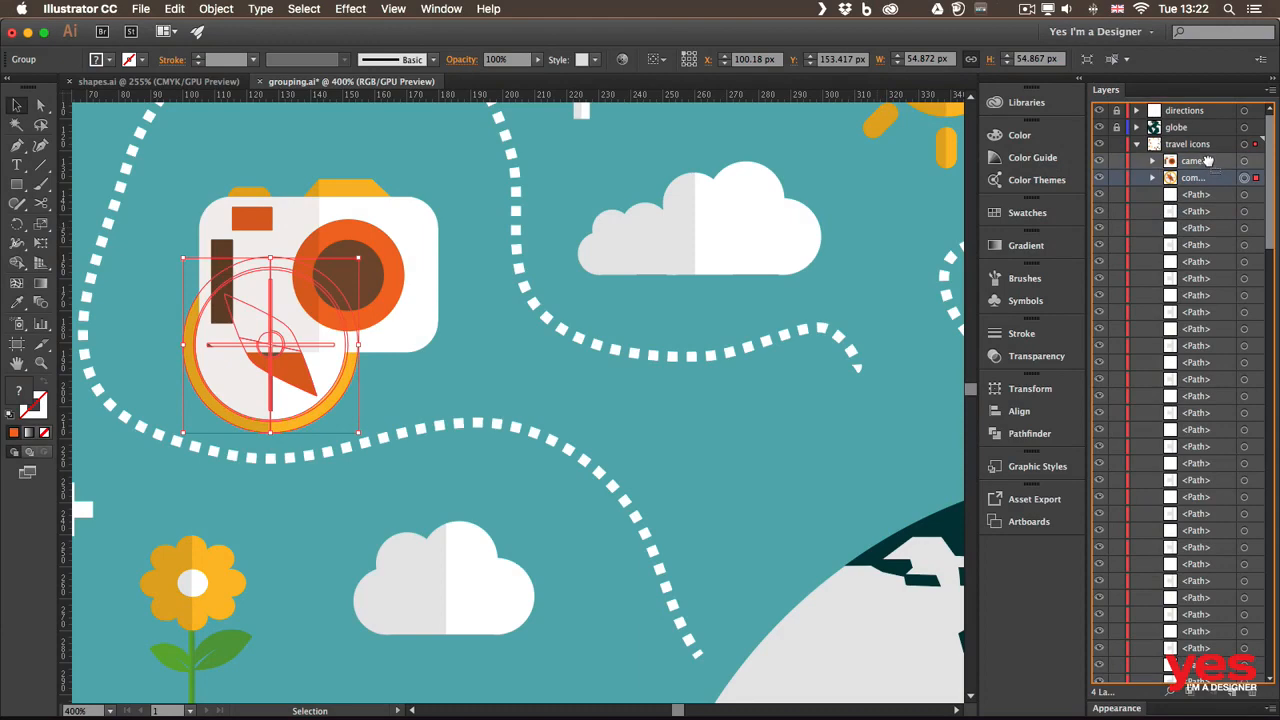
{"action": "mouse_move", "coordinate": [1207, 162]}
{"action": "left_mouse_down"}
{"action": "mouse_move", "coordinate": [1150, 150]}
{"action": "mouse_move", "coordinate": [1152, 165]}
{"action": "mouse_move", "coordinate": [1150, 148]}
{"action": "mouse_move", "coordinate": [1153, 161]}
{"action": "mouse_move", "coordinate": [1200, 165]}
{"action": "left_mouse_up"}
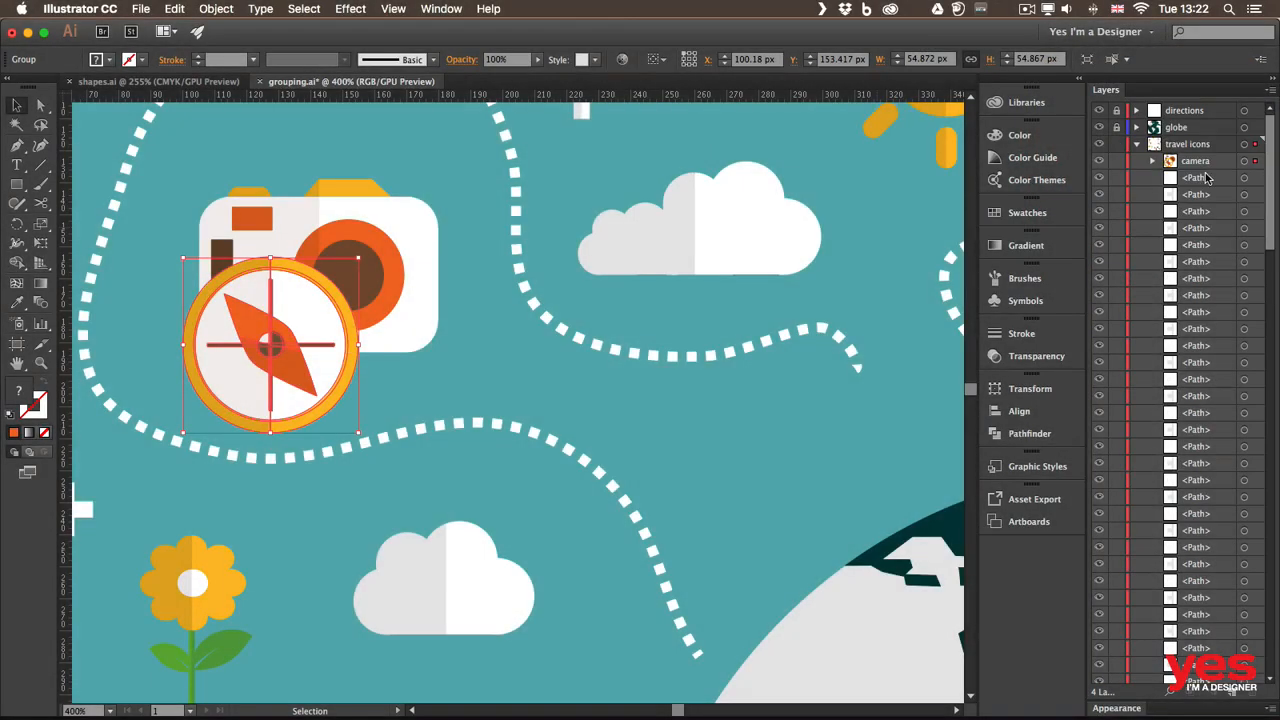
{"action": "left_click", "coordinate": [1152, 162]}
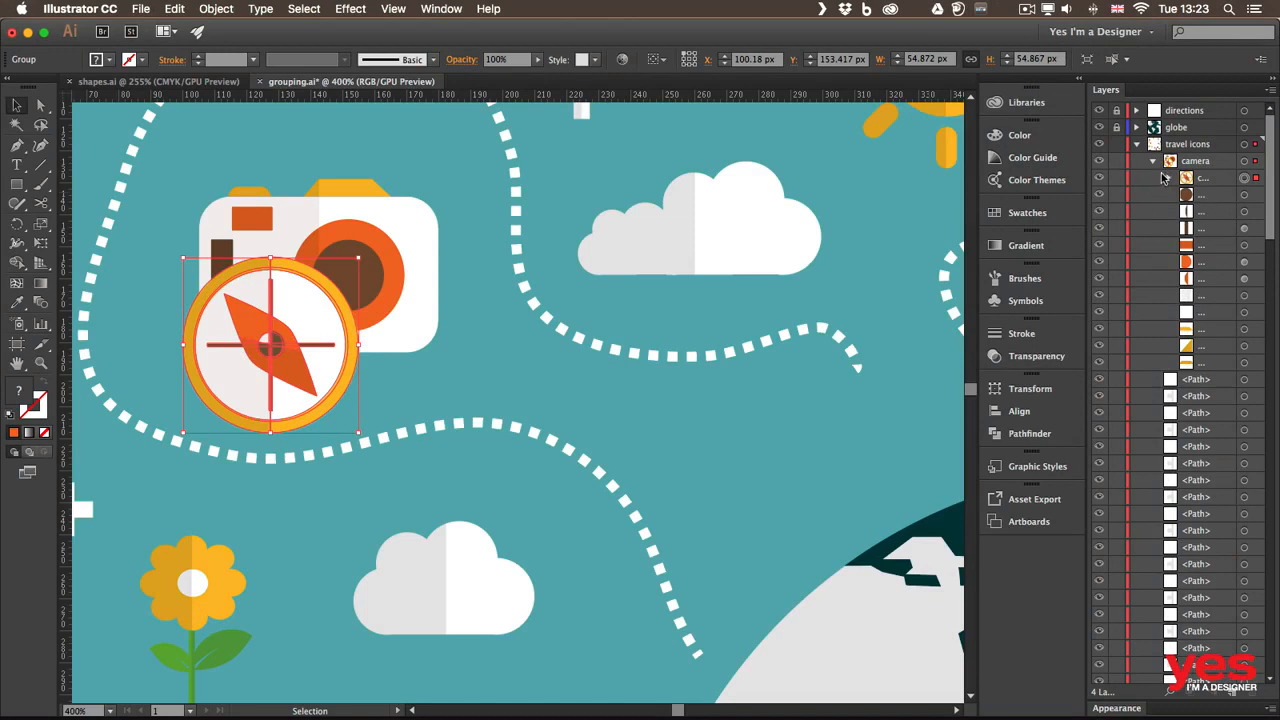
{"action": "left_click_drag", "start_coordinate": [1163, 177], "coordinate": [1137, 179]}
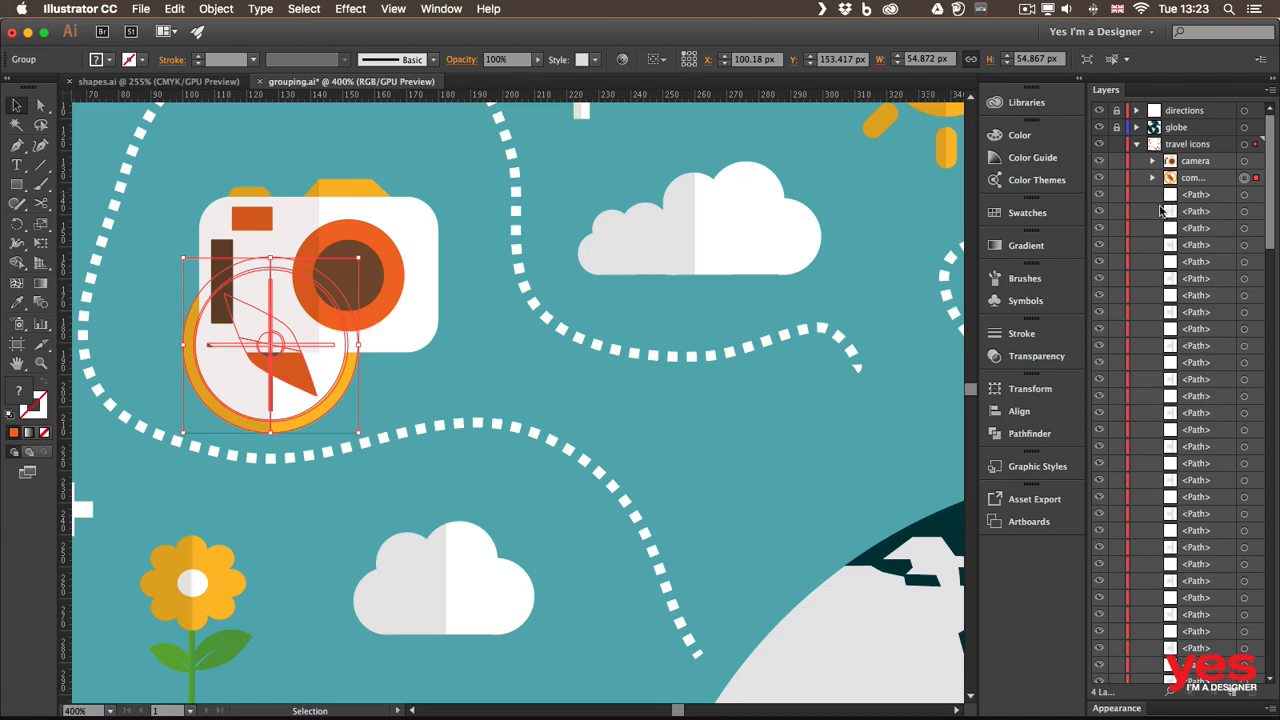
{"action": "key", "text": "super+shift+a"}
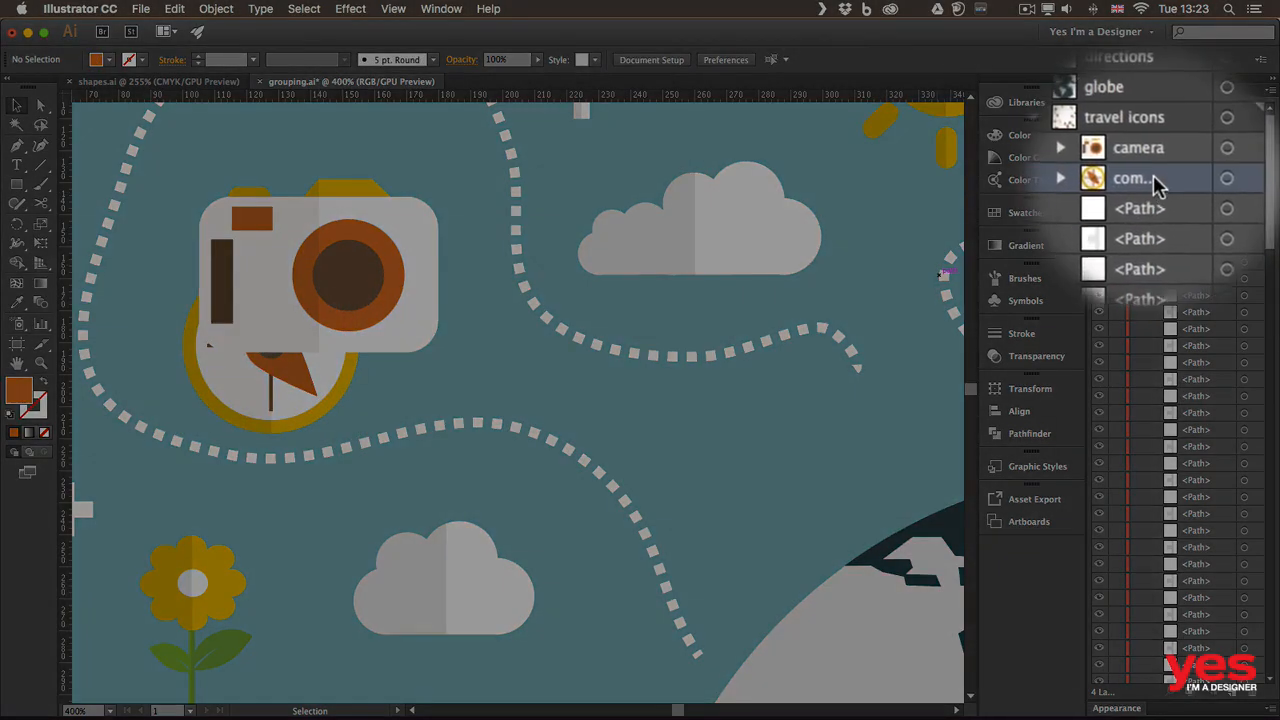
- Target both the camera and compass groups in the layer list, move them slightly upward on the artboard, and deselect them
{"action": "left_click", "coordinate": [1155, 160]}
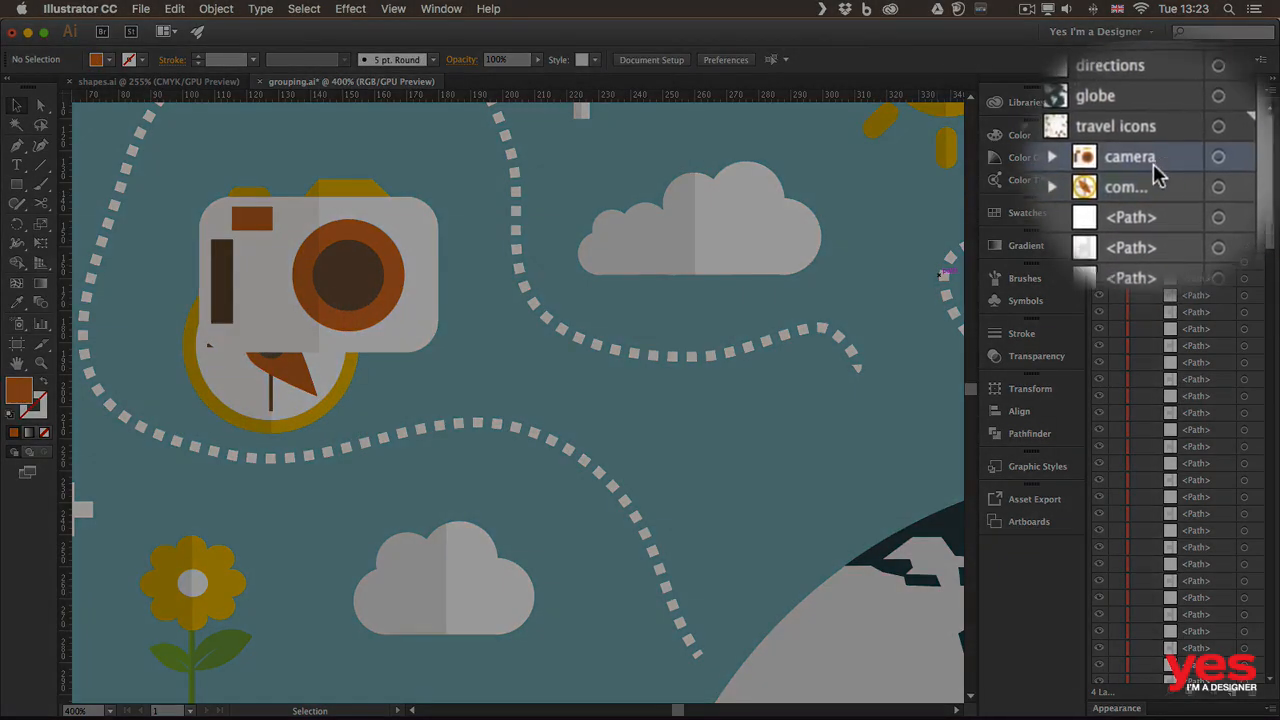
{"action": "left_click", "coordinate": [1212, 165]}
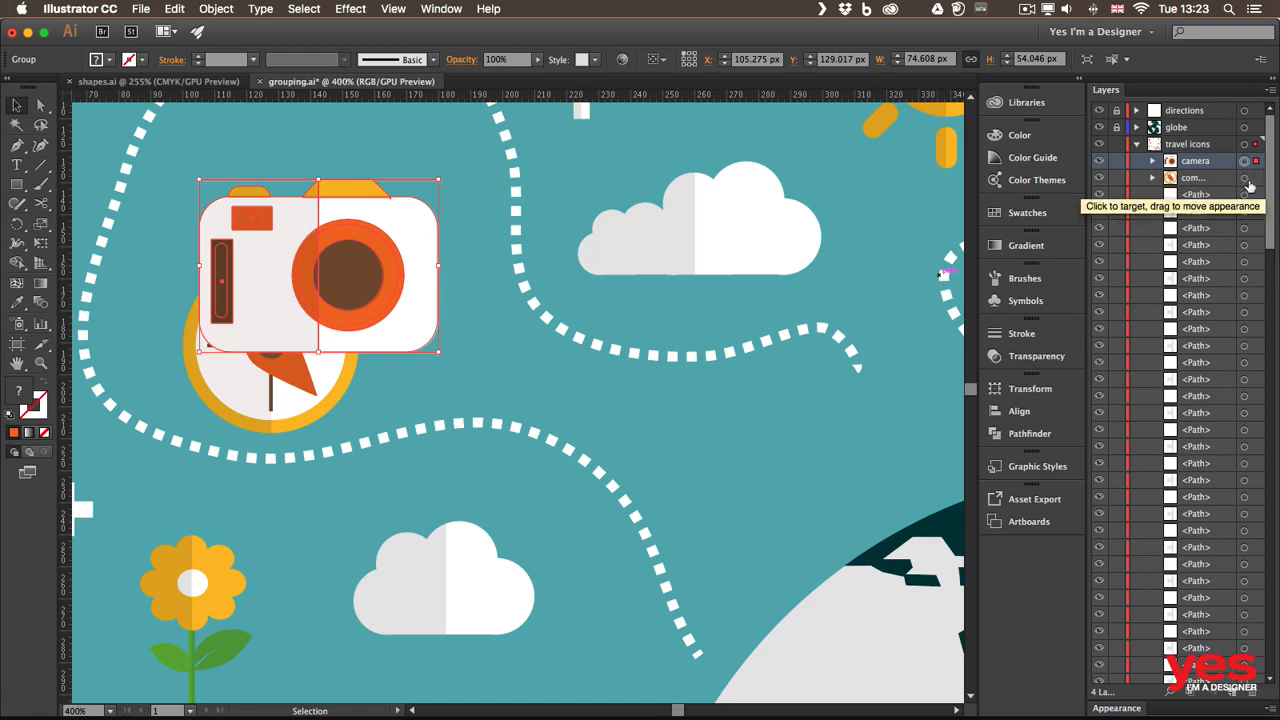
{"action": "key", "text": "shift"}
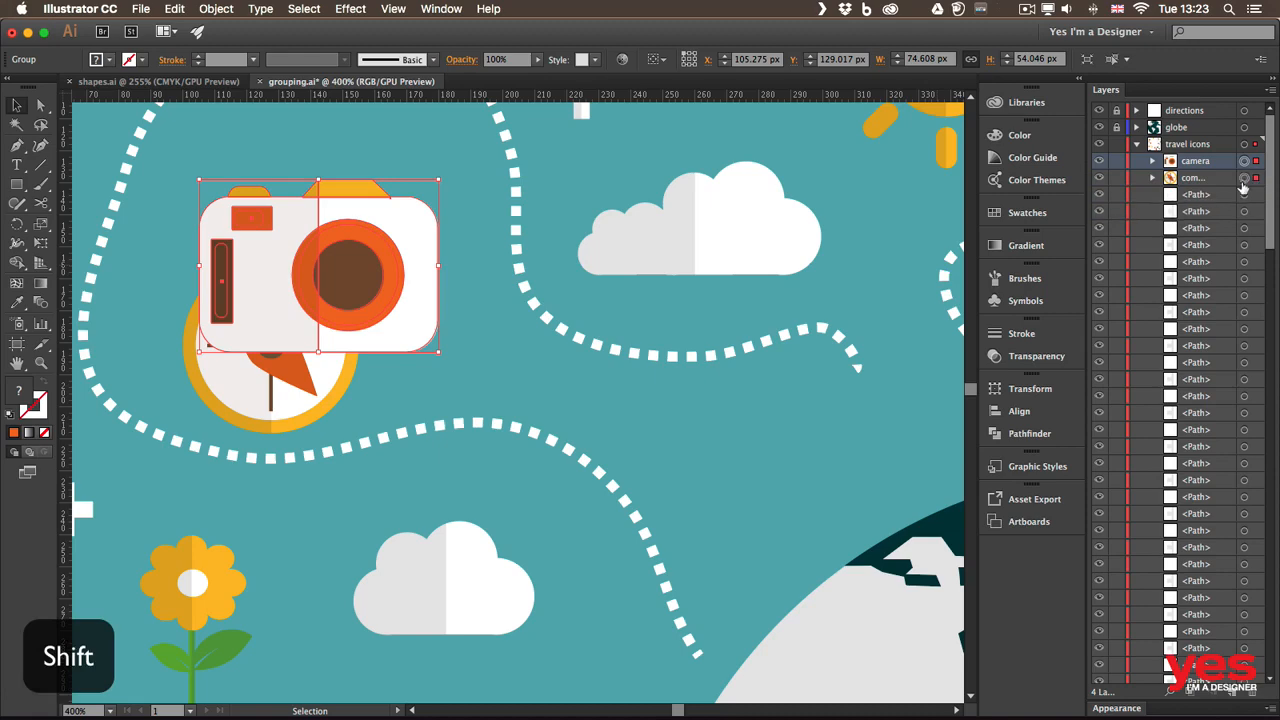
{"action": "left_click", "coordinate": [1245, 178], "text": "shift"}
{"action": "left_click_drag", "start_coordinate": [402, 302], "coordinate": [349, 249]}
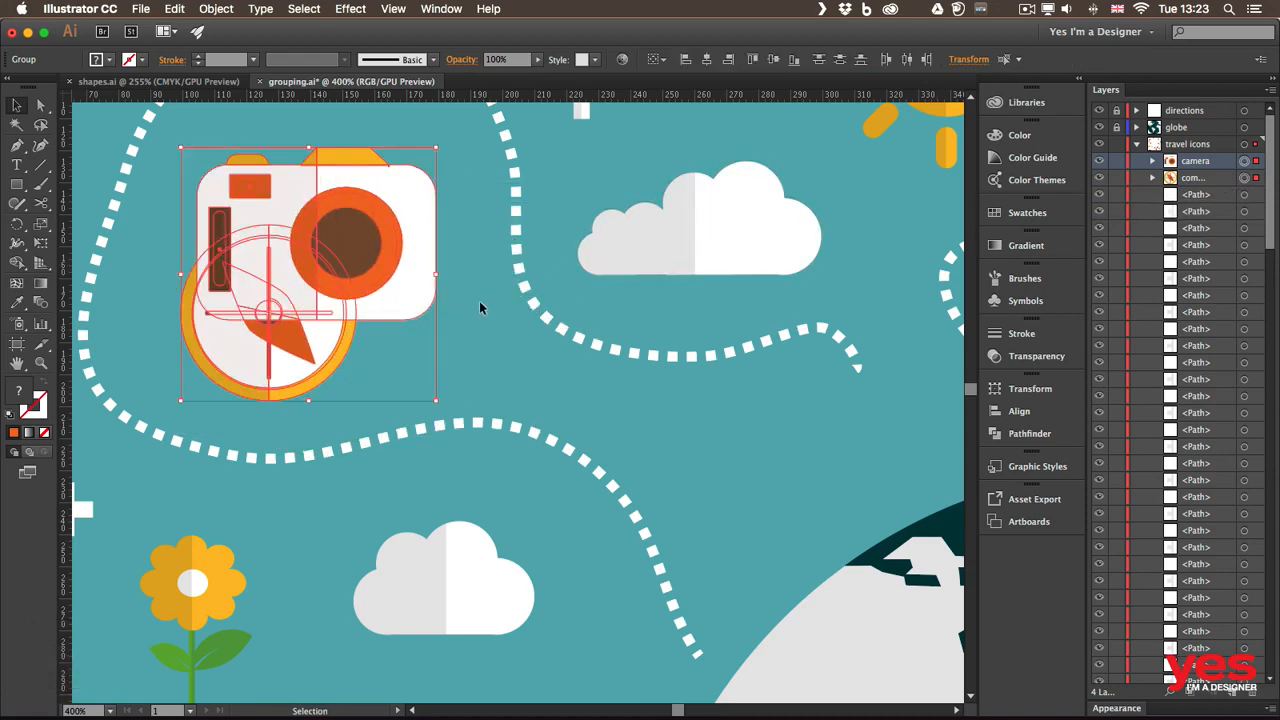
{"action": "left_click", "coordinate": [486, 347]}
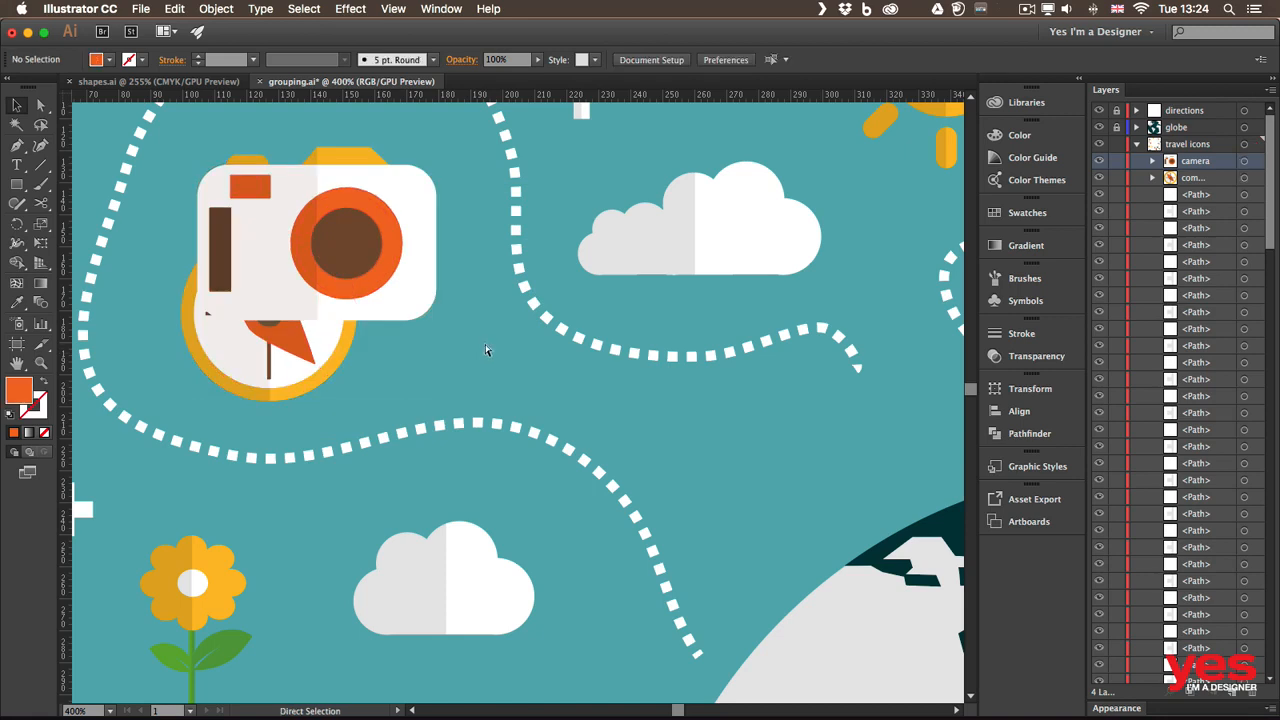
- Move the compass group away from the camera to the globe's upper-left edge, at about X 253 px, Y 196 px
{"action": "key", "text": "super+0"}
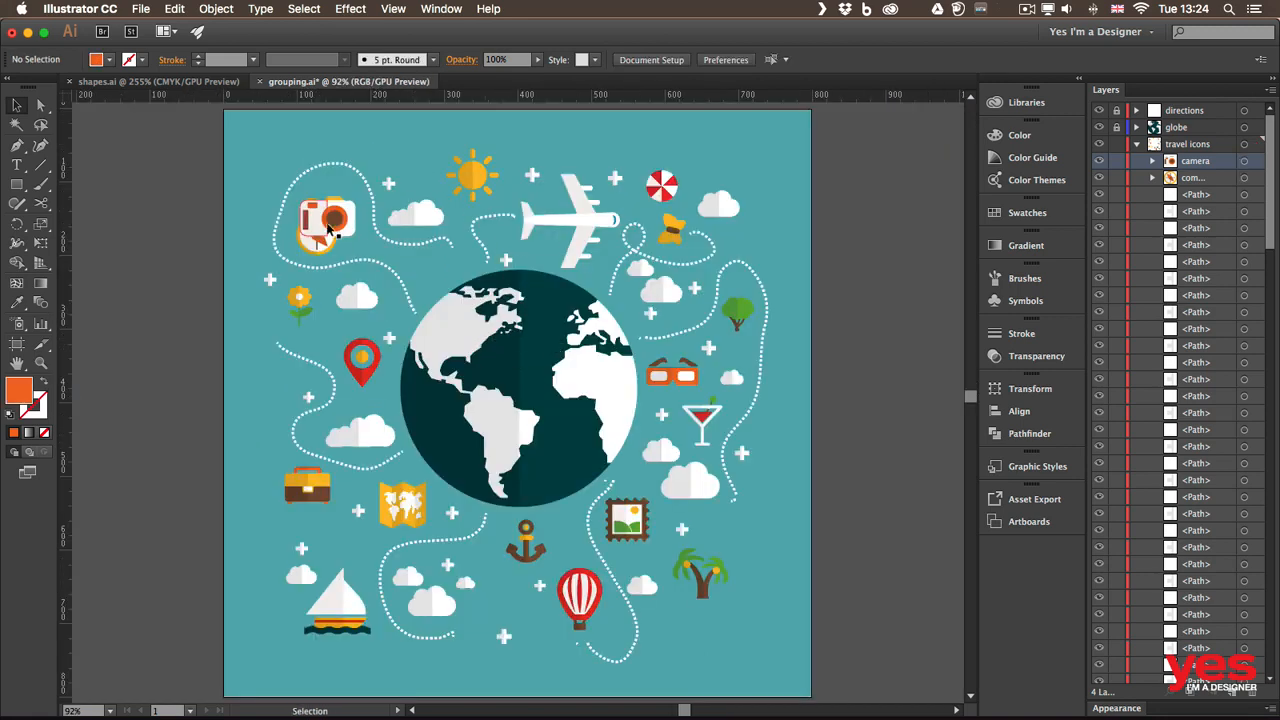
{"action": "left_click_drag", "start_coordinate": [344, 220], "coordinate": [429, 288]}
{"action": "key", "text": "super+z"}
{"action": "left_click", "coordinate": [296, 257]}
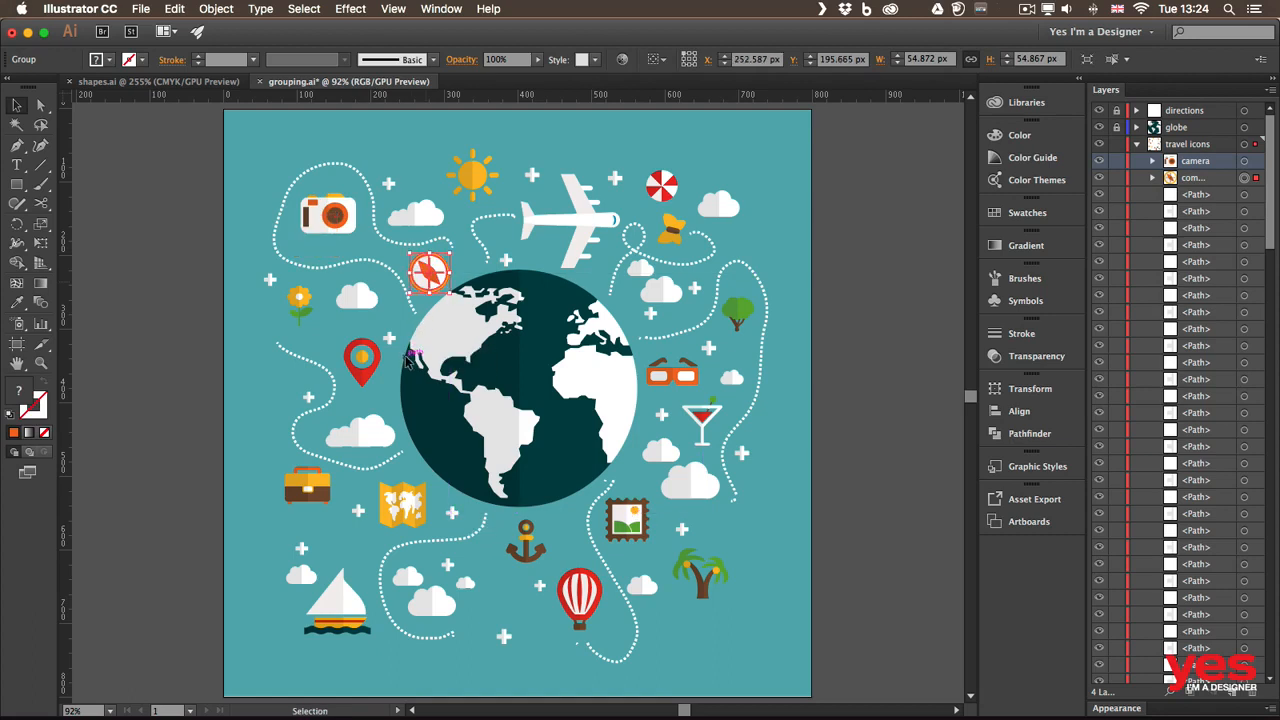